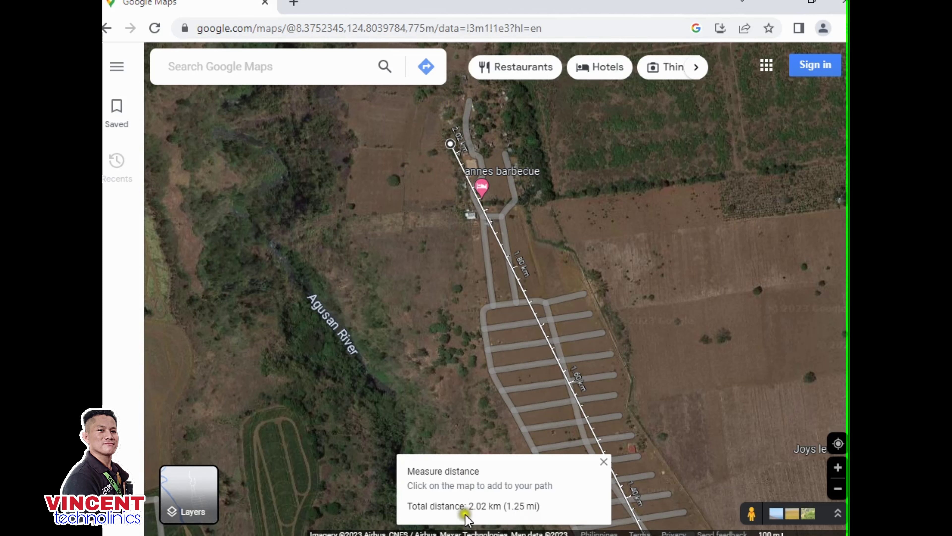
- Pan the satellite map along the 2.02 km path, bringing Annes Barbecue and the path start into view
drag(597, 332, 545, 218)
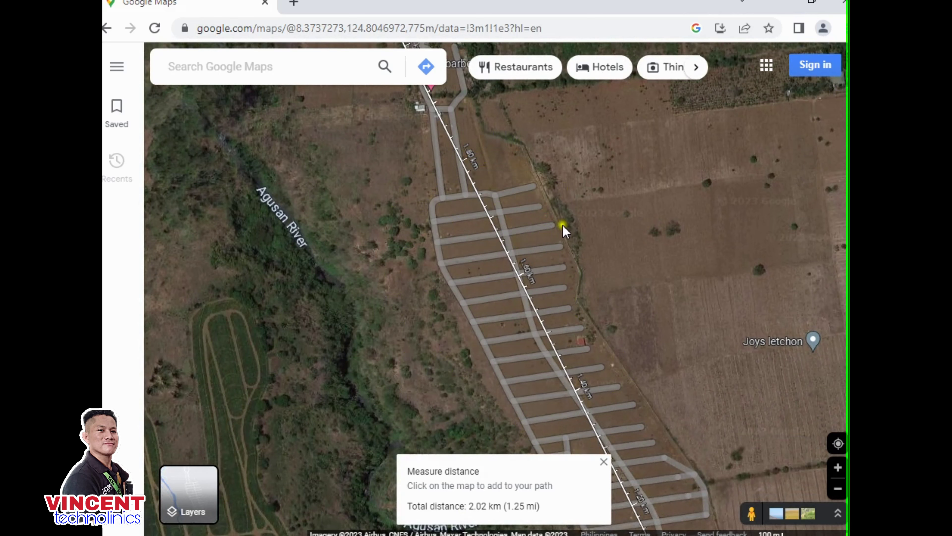
drag(463, 210, 517, 321)
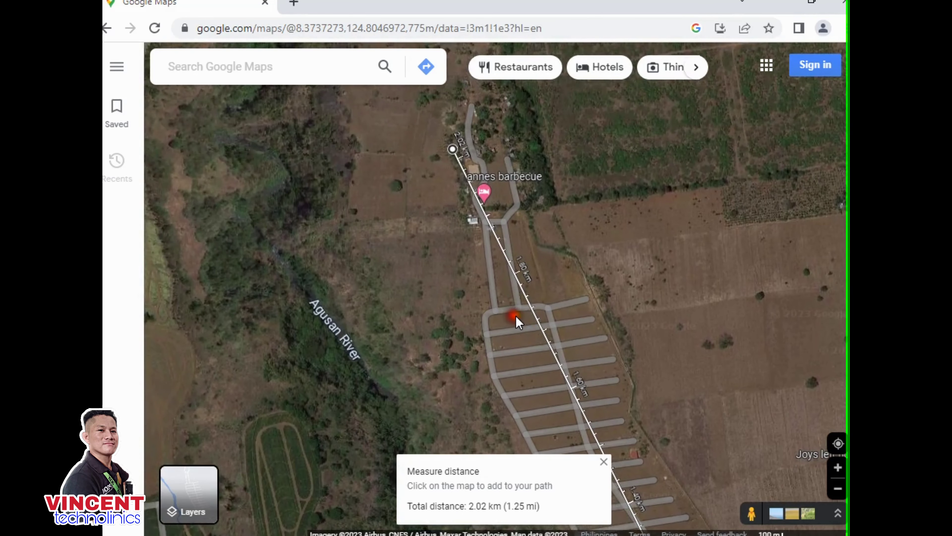
drag(540, 253, 538, 260)
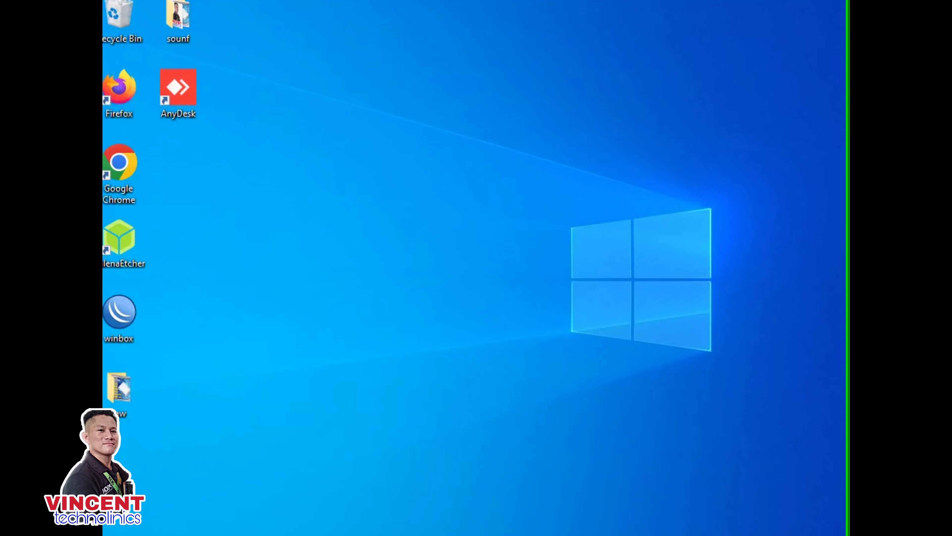
- Launch ncpa.cpl and open the Ethernet adapter's IPv4 properties
key(super+r)
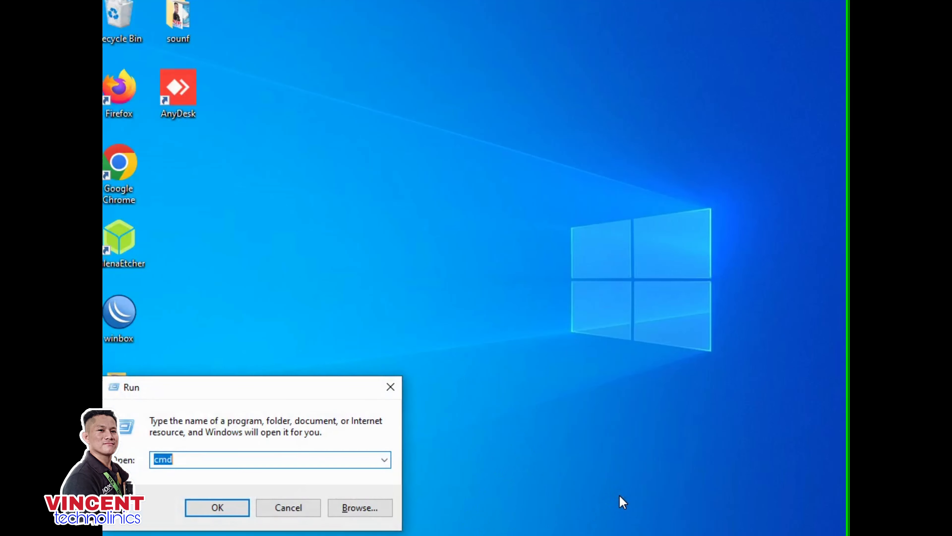
text(nc)
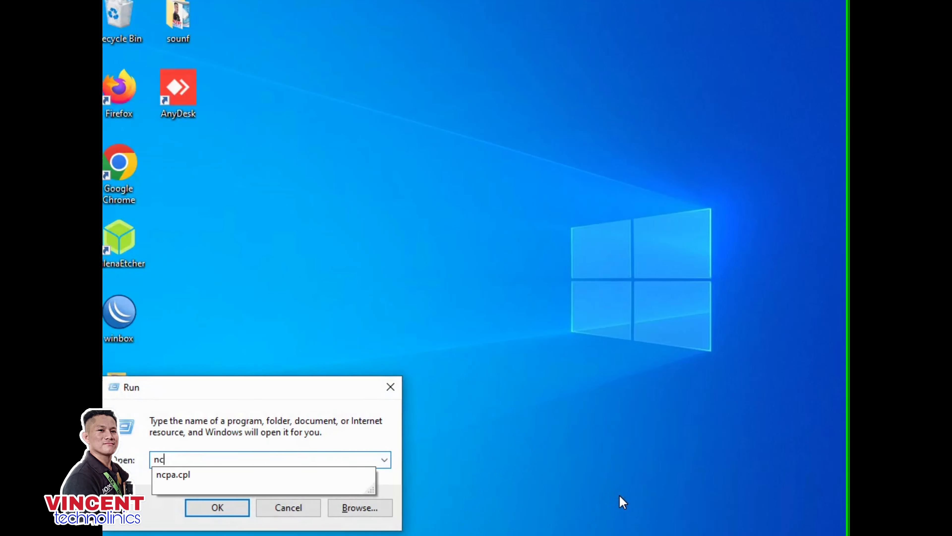
text(pa)
key(Down)
key(Return)
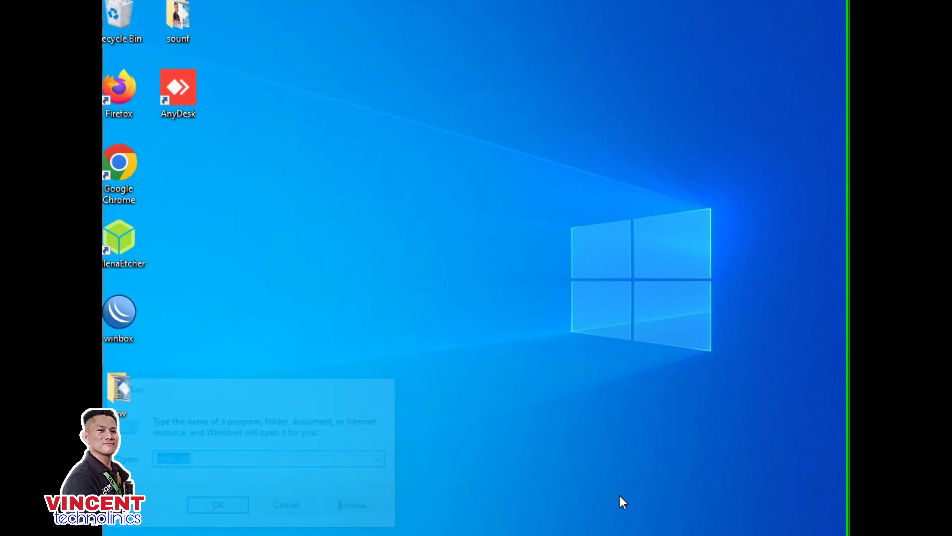
click(262, 150)
double_click(280, 145)
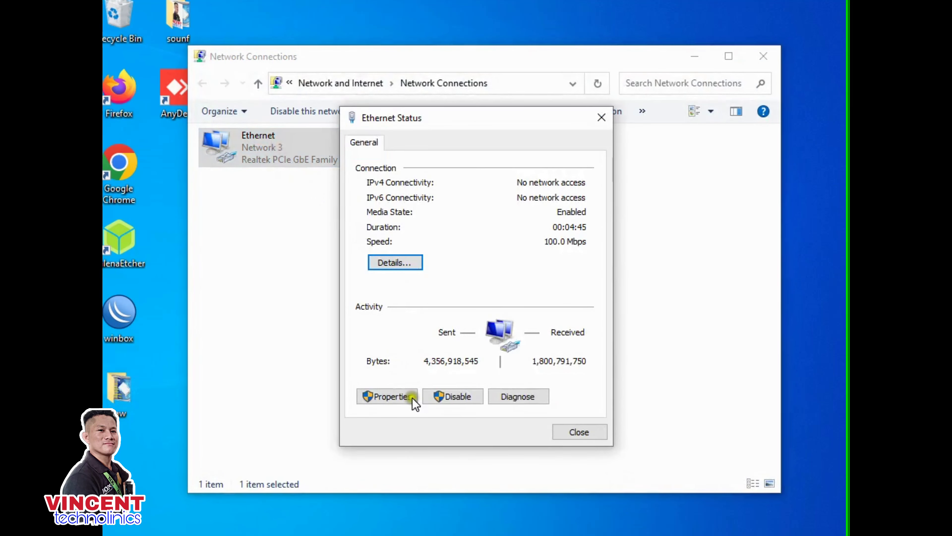
click(413, 399)
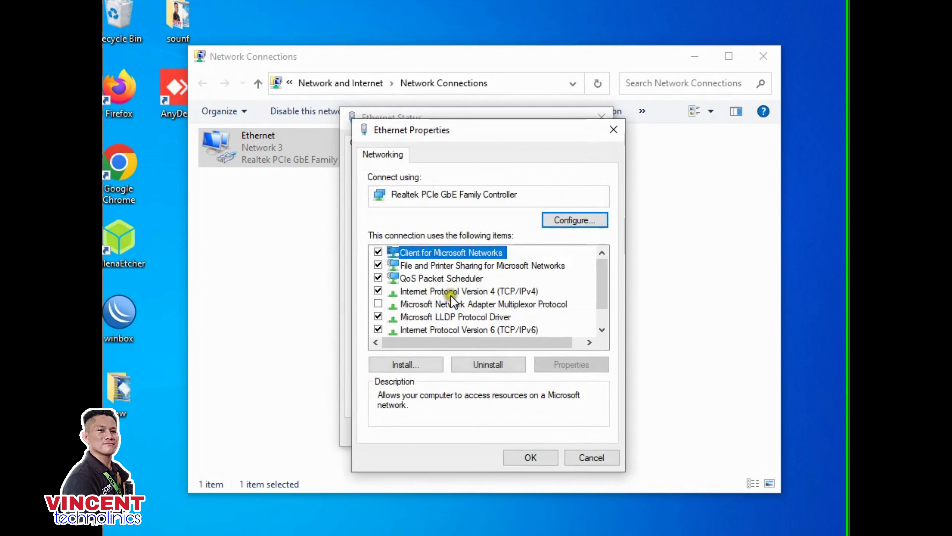
double_click(490, 291)
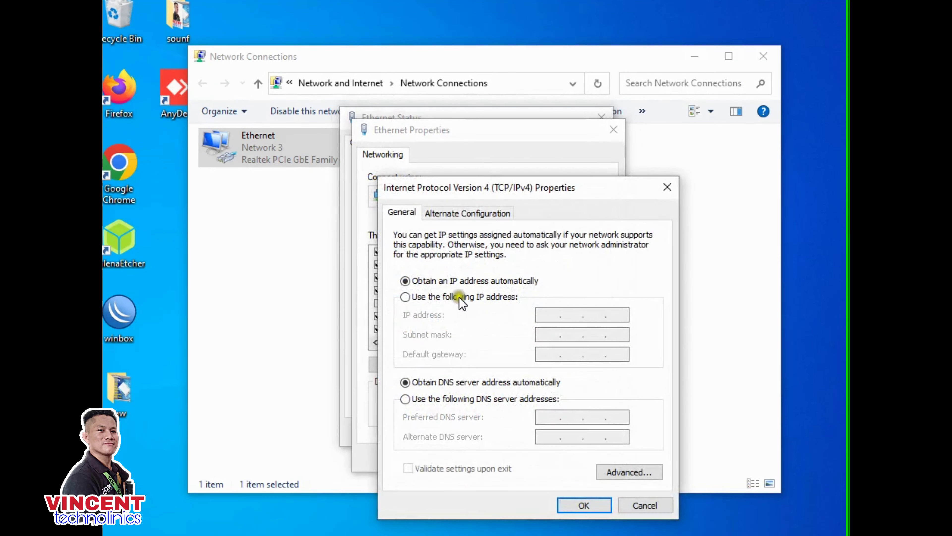
- Set static IP 192.168.1.21, mask 255.255.255.0, gateway 192.168.1.1, and confirm the dialogs
click(455, 297)
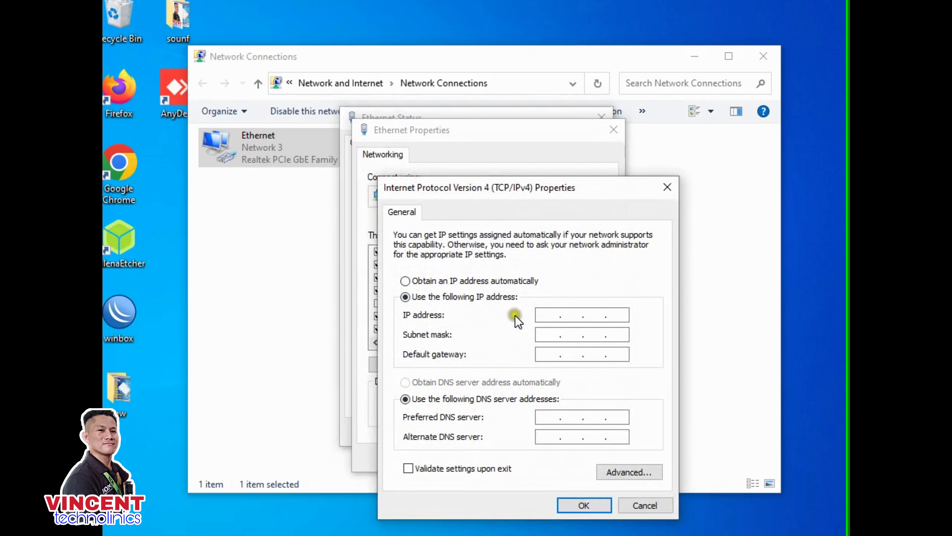
click(539, 314)
click(551, 354)
text(192.168.1.)
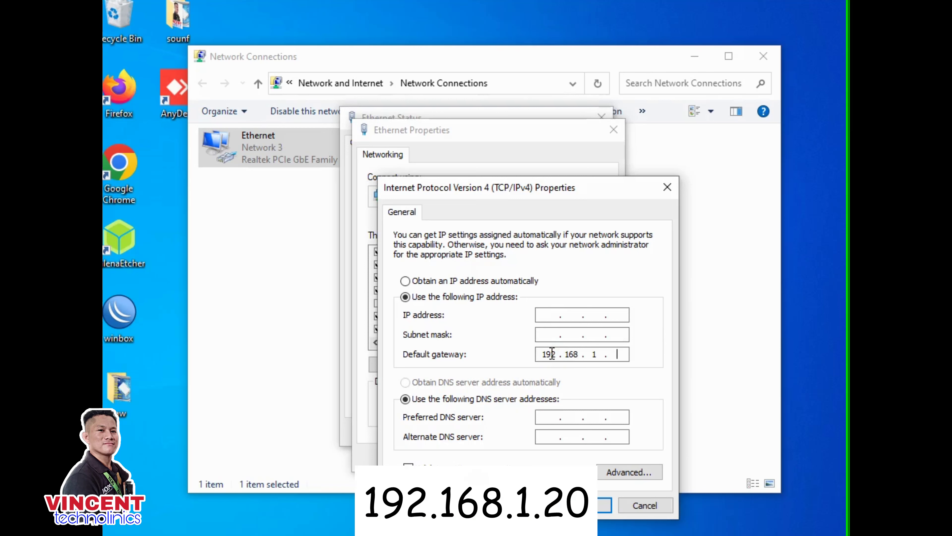
click(546, 317)
click(545, 334)
click(592, 316)
text(2 . 168 . 1 . 21)
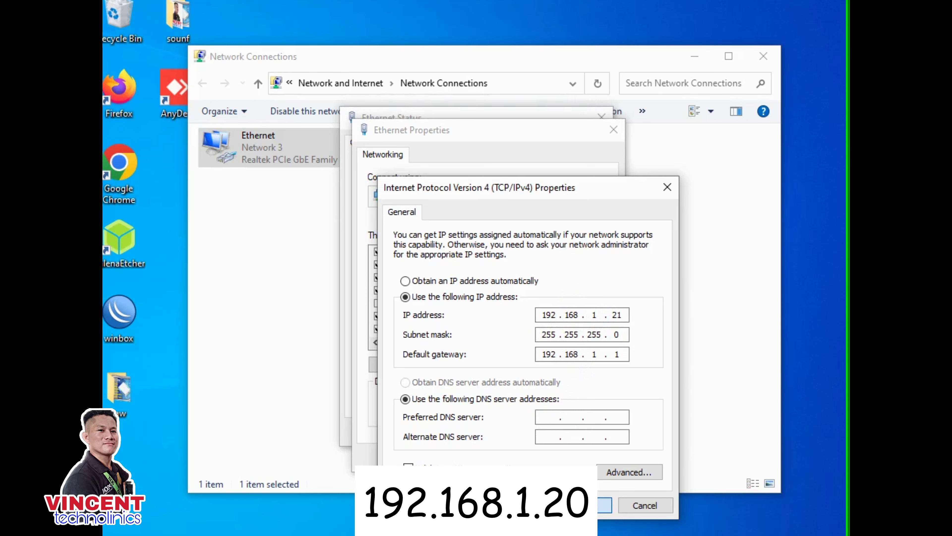
key(Return)
click(525, 452)
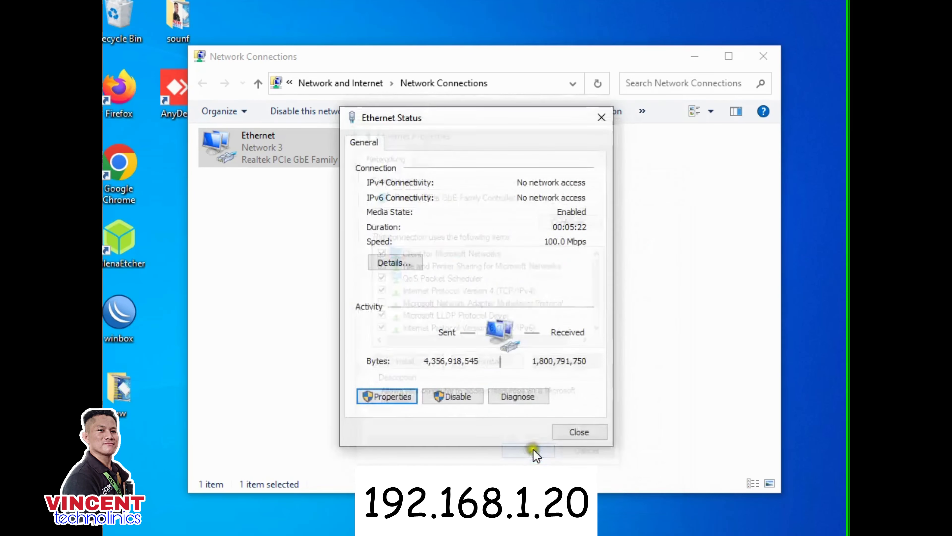
click(573, 431)
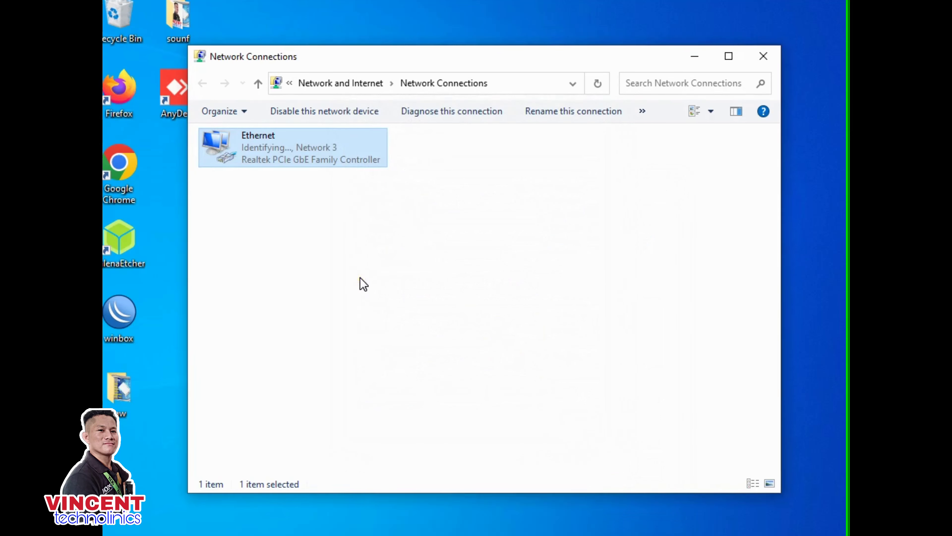
- Open Chrome and type 192.168.1.20 into a new tab
click(373, 277)
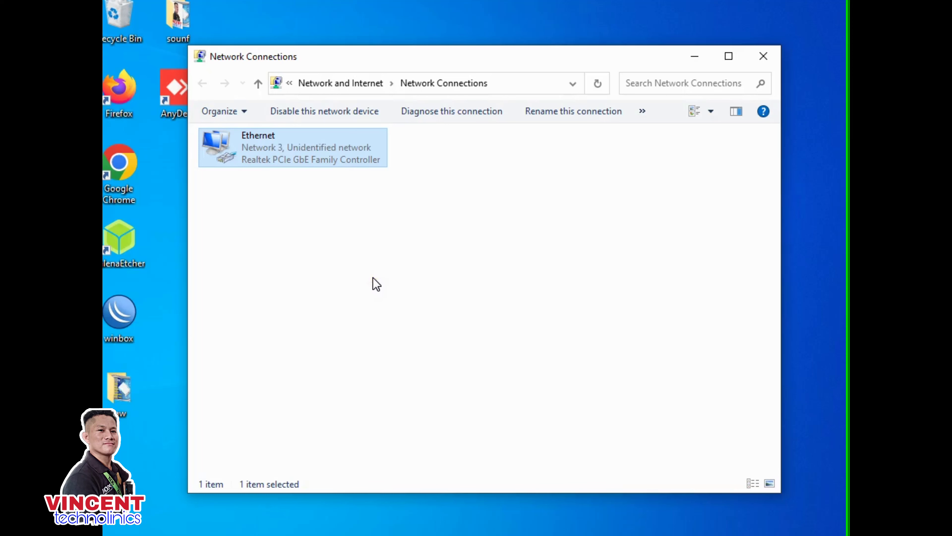
click(502, 533)
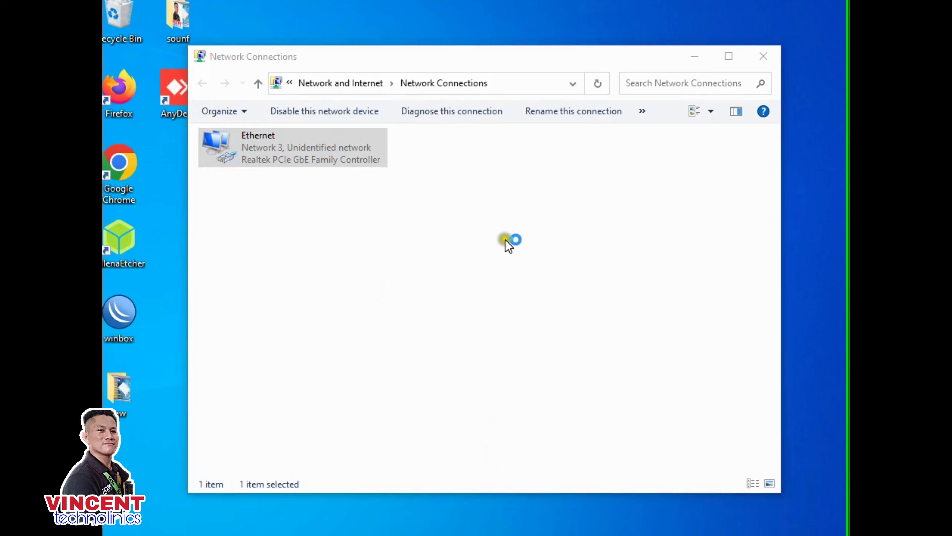
text(192.168.1.20)
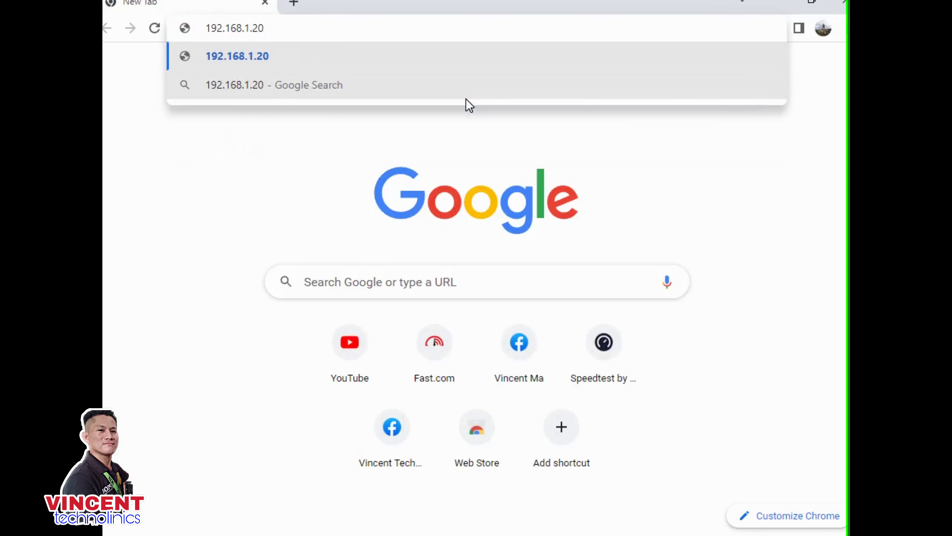
- Submit 192.168.1.20 in Chrome twice, then reopen Network Connections via ncpa.cpl
key(Return)
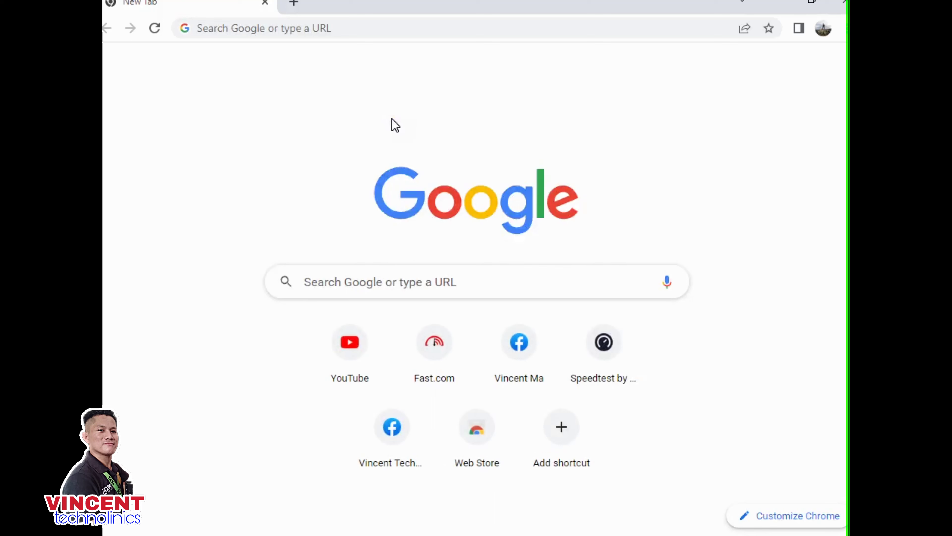
click(328, 33)
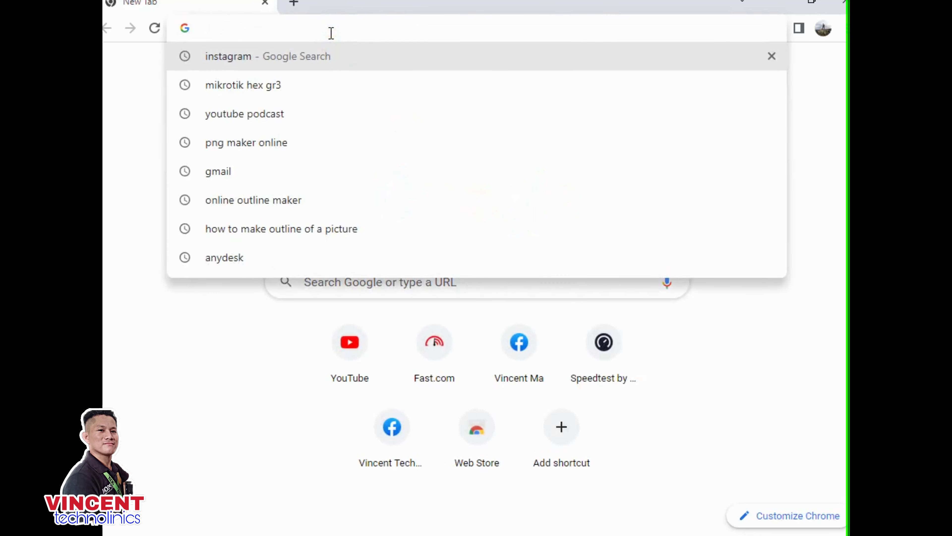
text(192.1)
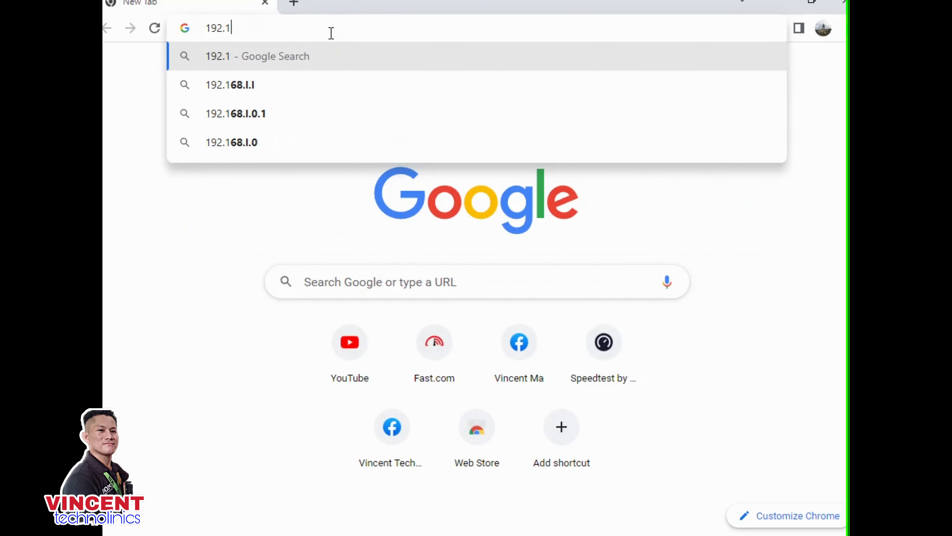
text(68.1.20)
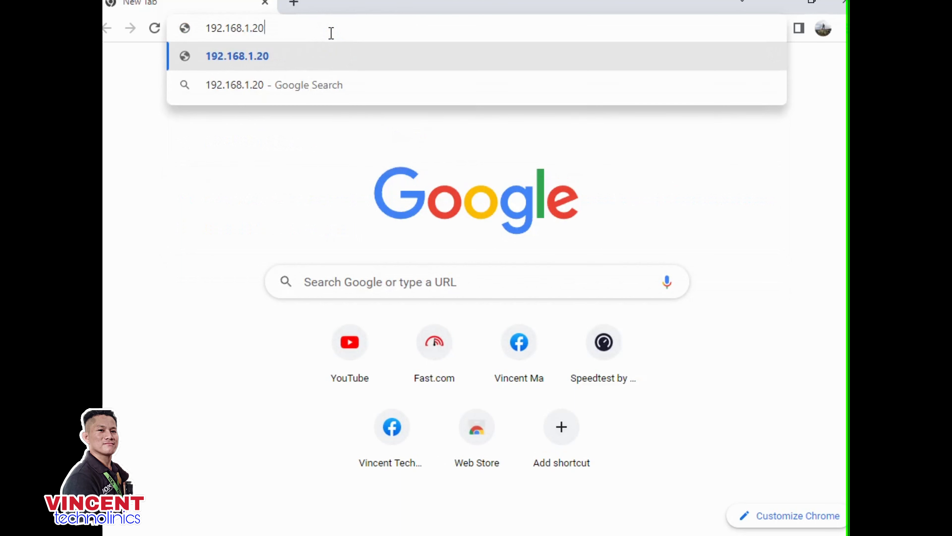
key(Return)
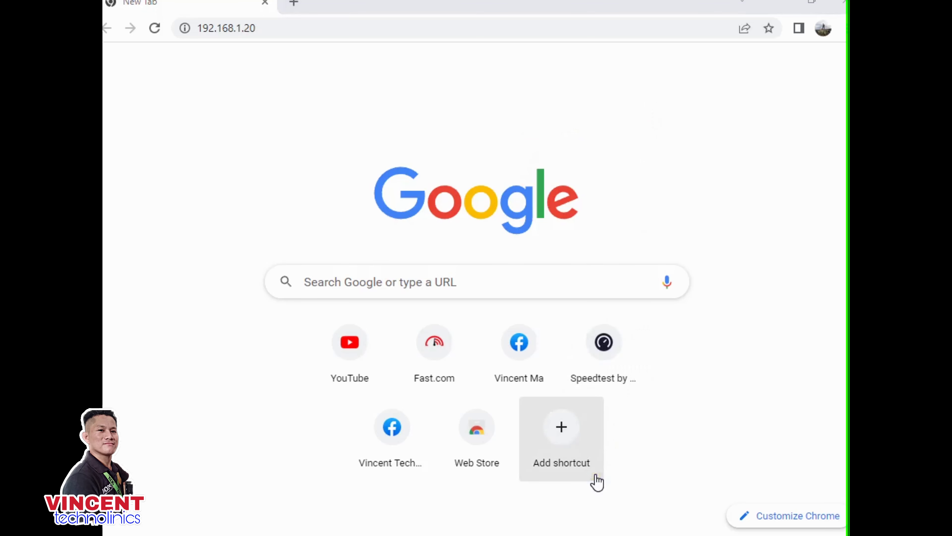
key(super+r)
key(Return)
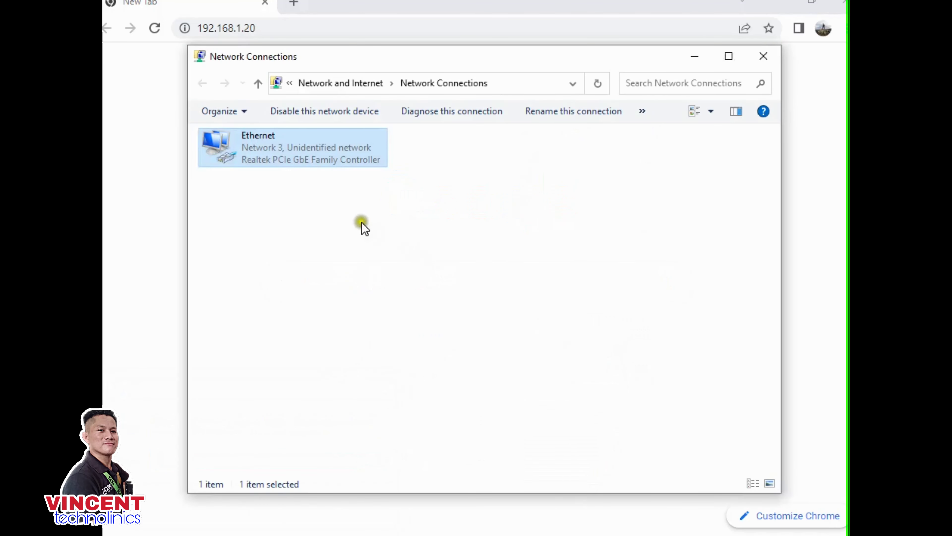
- Review the Ethernet IPv4 settings without changes, then close the status and Network Connections windows
double_click(355, 148)
click(465, 400)
click(390, 394)
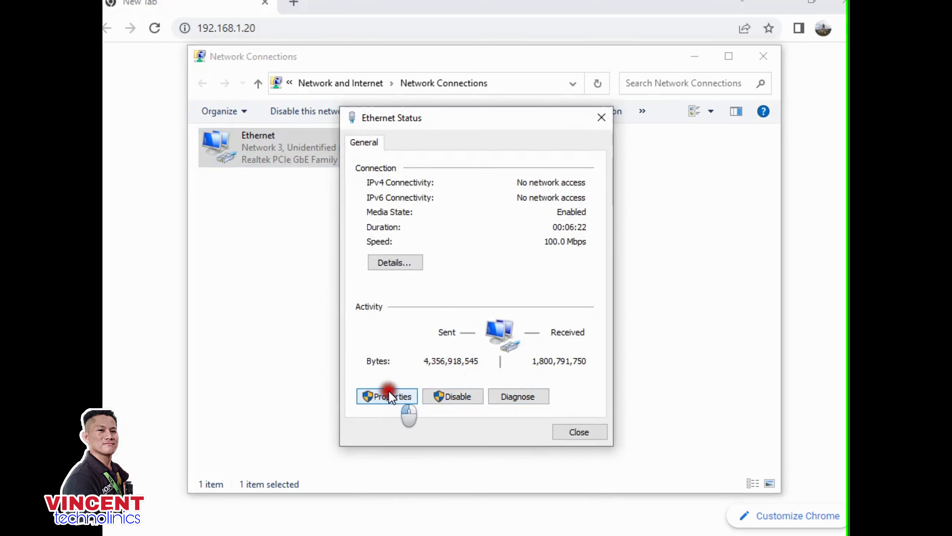
click(386, 396)
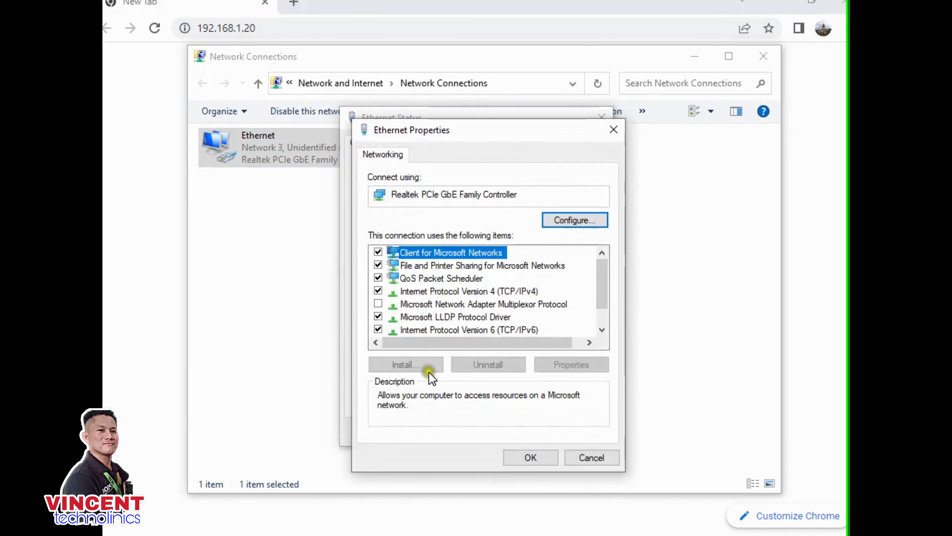
double_click(441, 291)
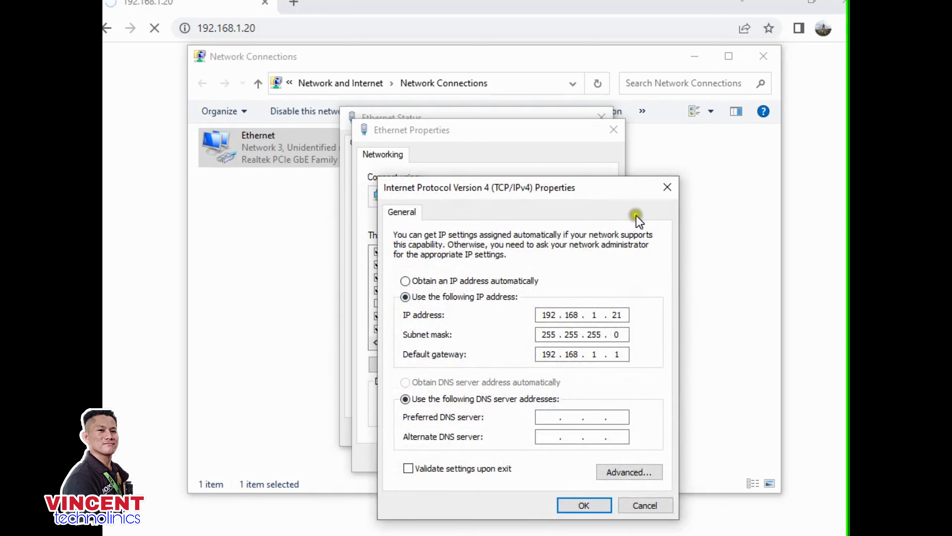
click(670, 187)
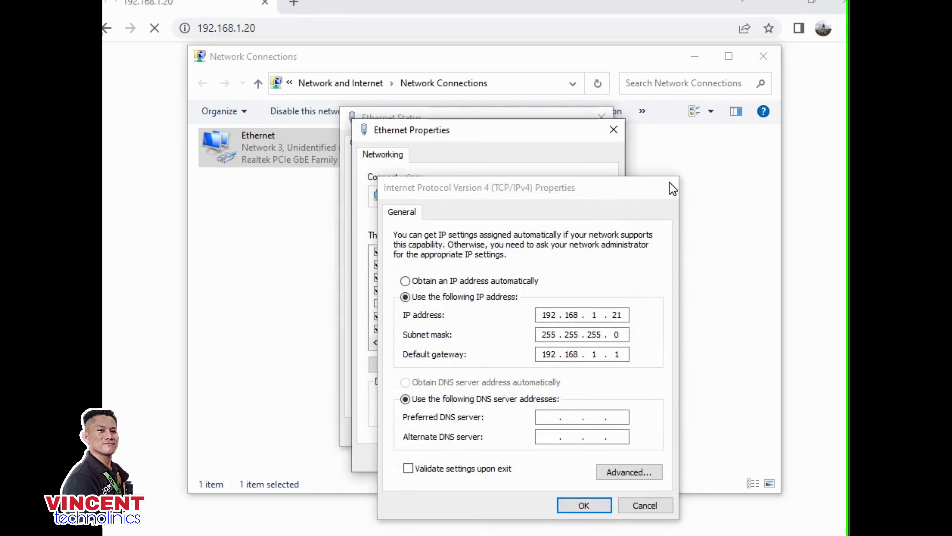
click(530, 458)
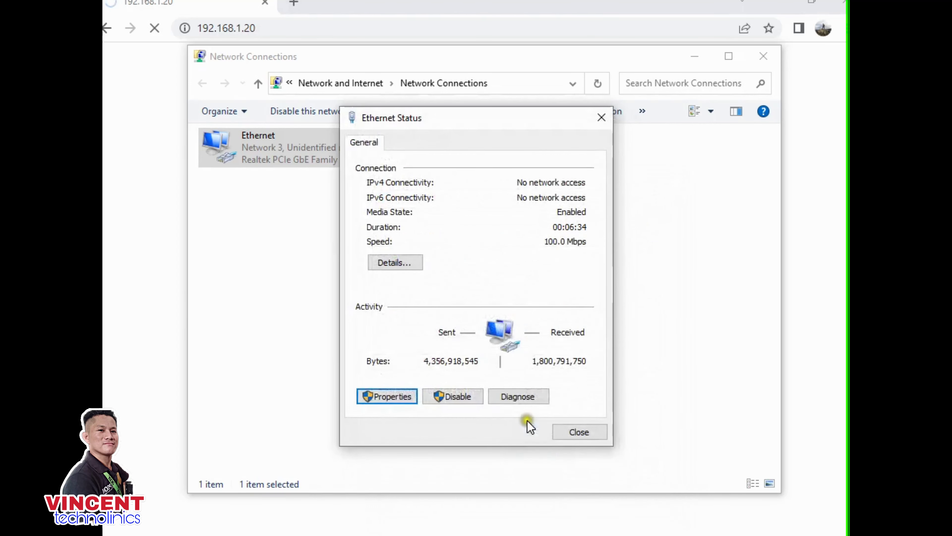
click(579, 427)
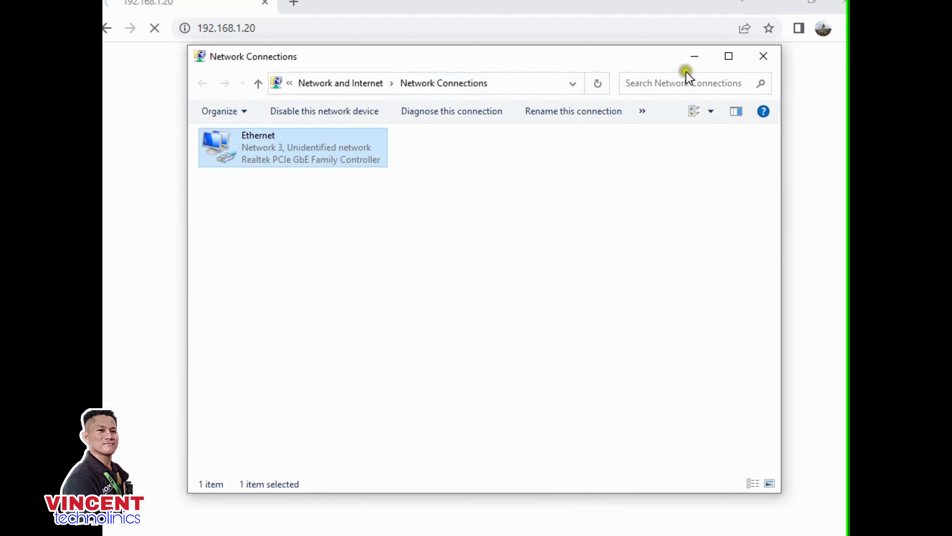
click(761, 57)
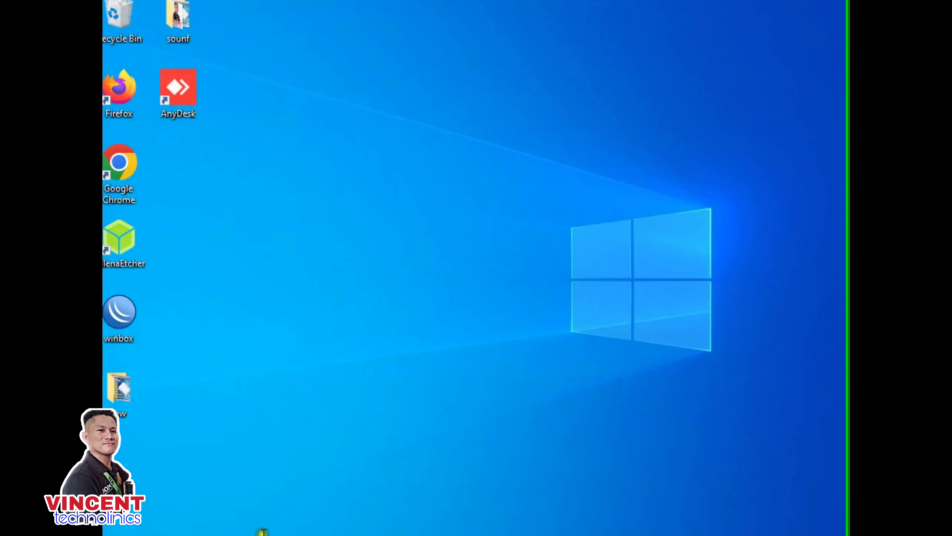
- Reopen Network Connections and bring up the Ethernet adapter's IPv4 settings
key(super+r)
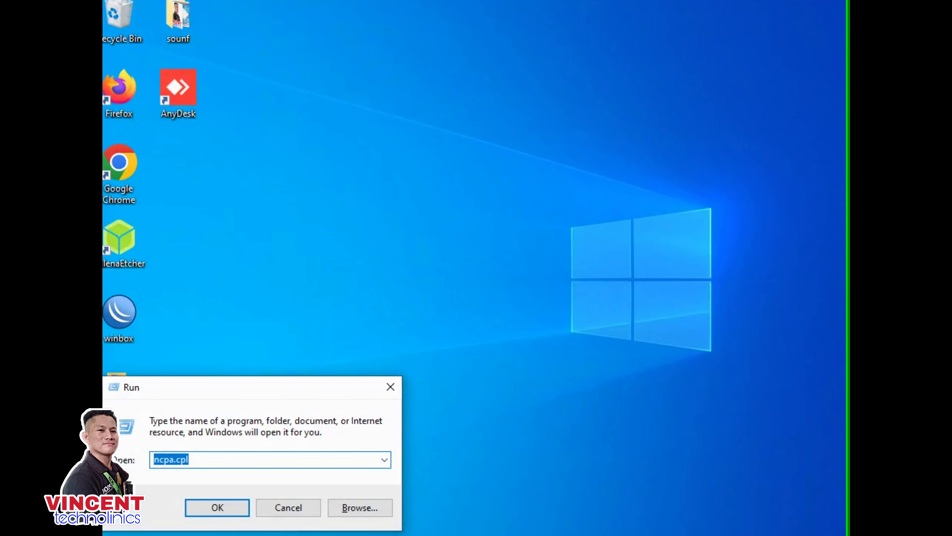
key(Return)
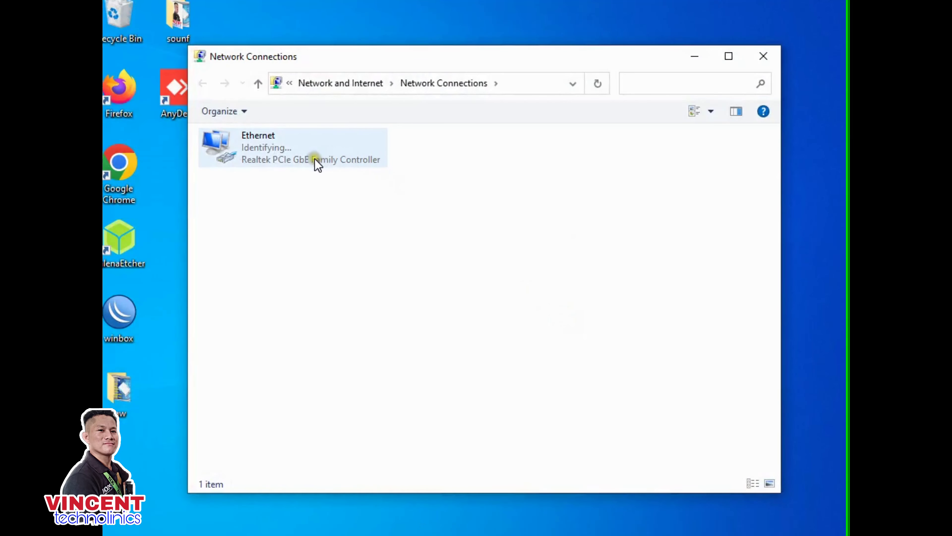
double_click(315, 160)
click(394, 396)
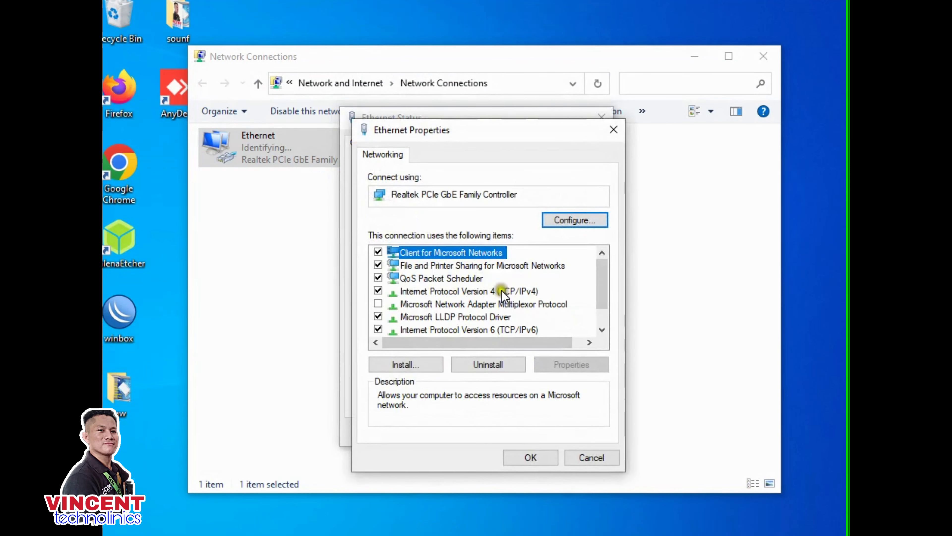
double_click(501, 291)
- Enter static IP 192.168.1.22, mask 255.255.255.0, gateway 192.168.1.20, and save
click(442, 298)
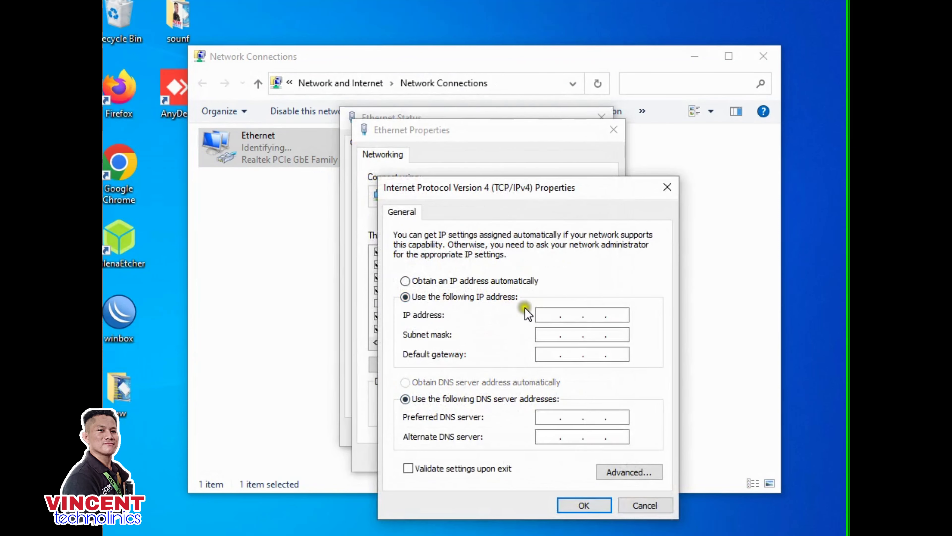
click(542, 313)
text(192 . 16)
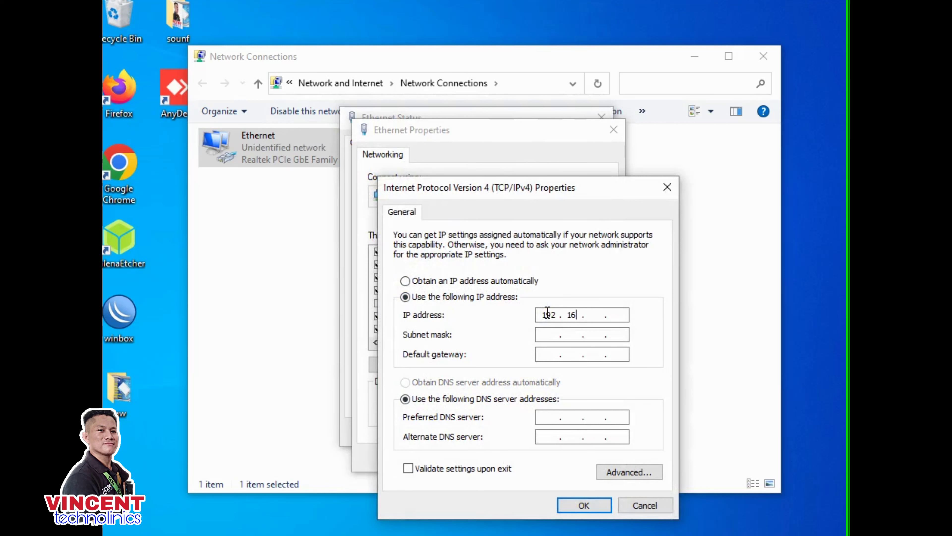
text(8 . 1)
click(617, 317)
text(22)
click(546, 334)
click(553, 354)
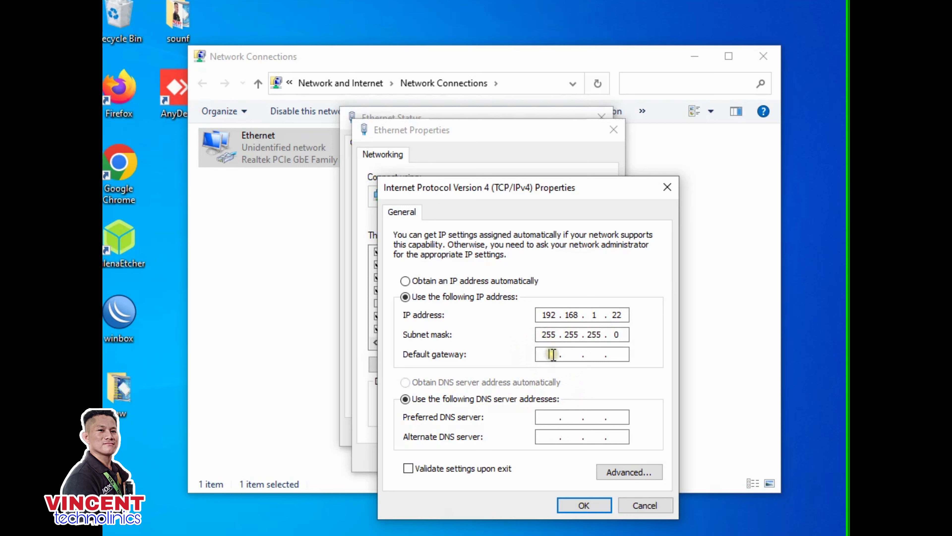
text(192 . 168 . 1 . 20)
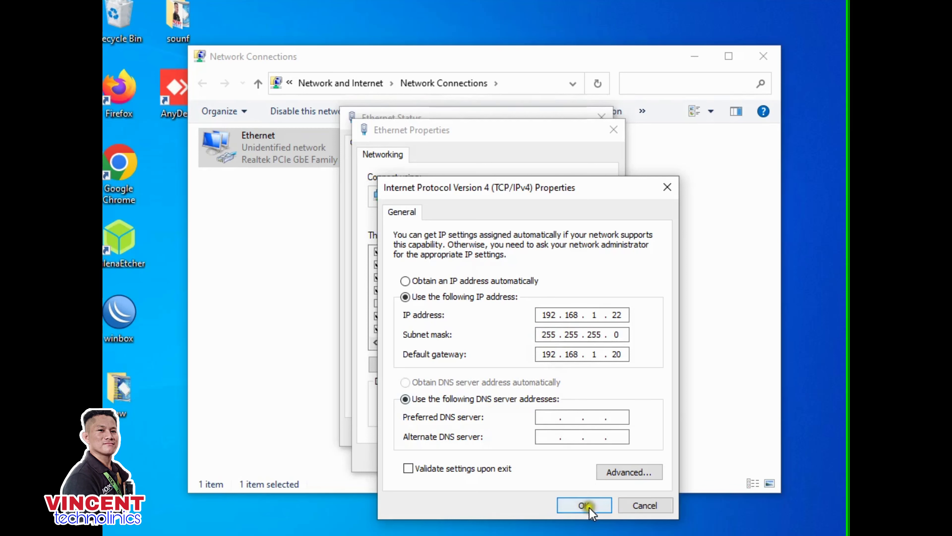
click(586, 506)
click(529, 456)
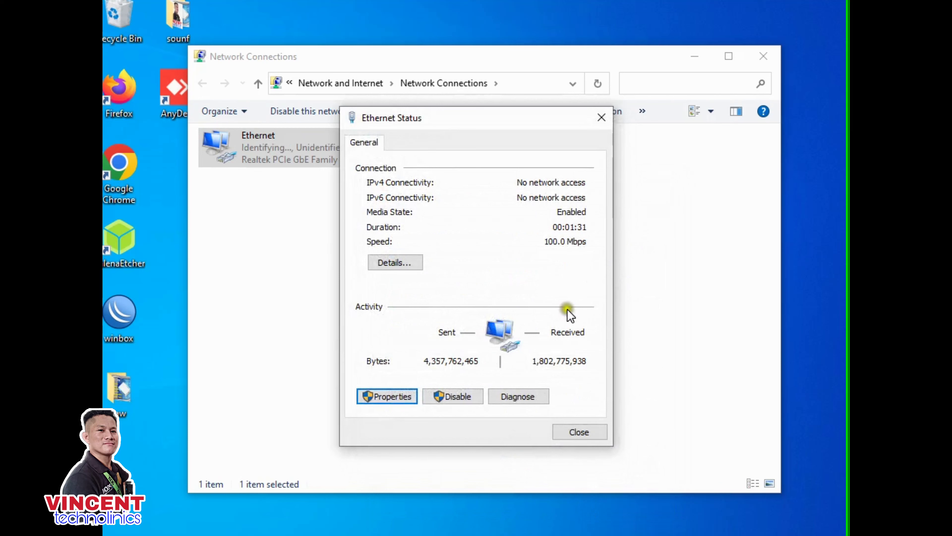
click(579, 431)
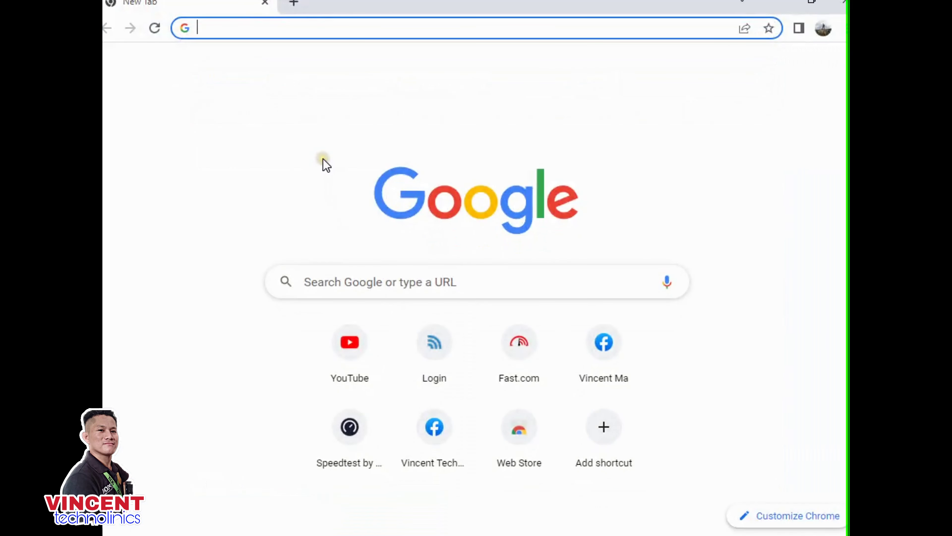
- Go to 192.168.1.20 and proceed past Chrome's unsafe-certificate warning to the login form
text(192)
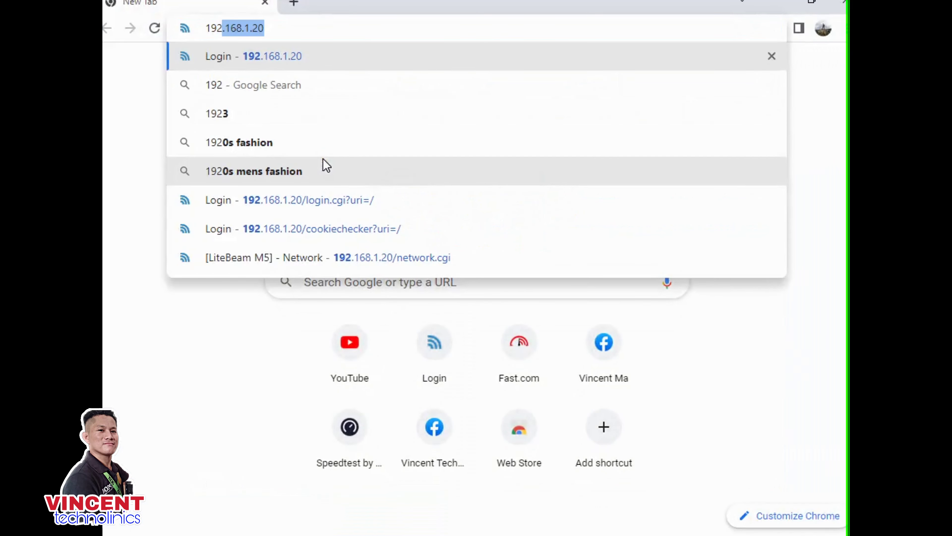
text(168.)
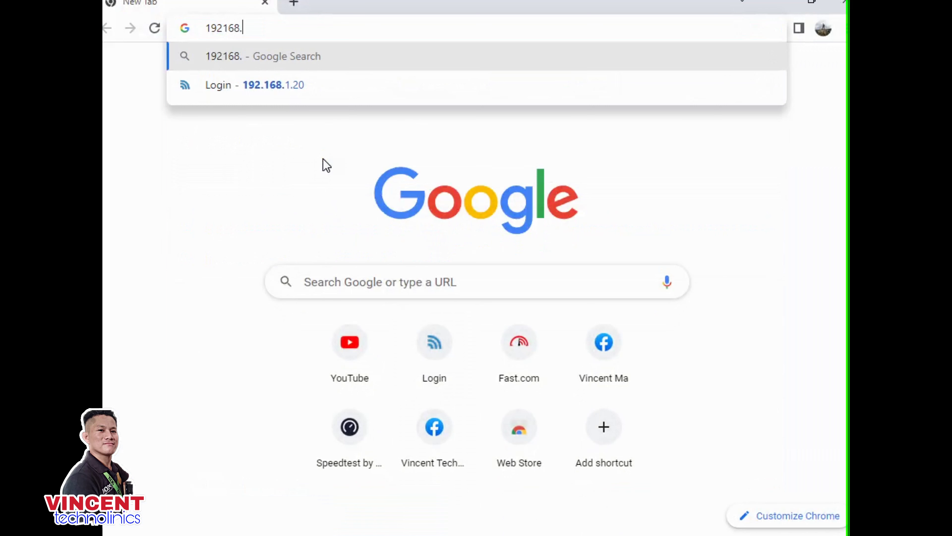
text(1.20)
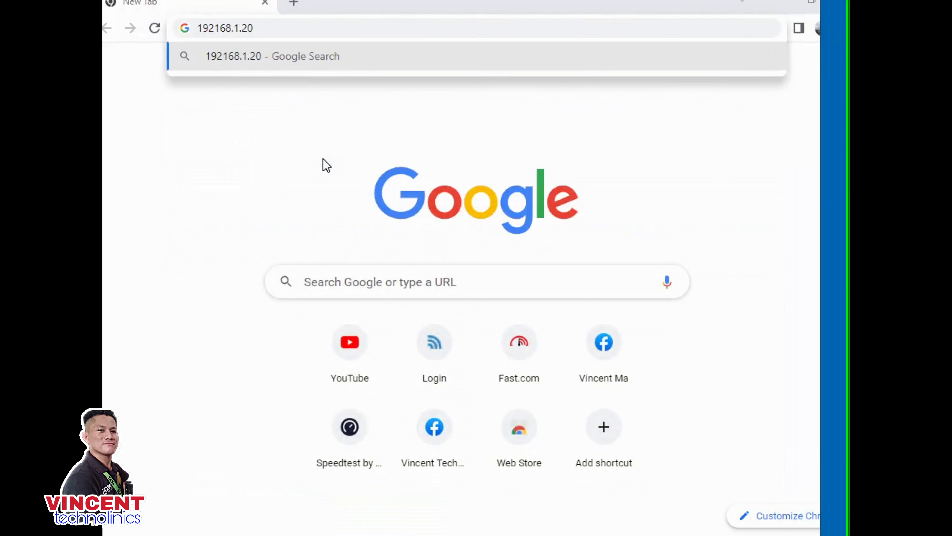
key(Return)
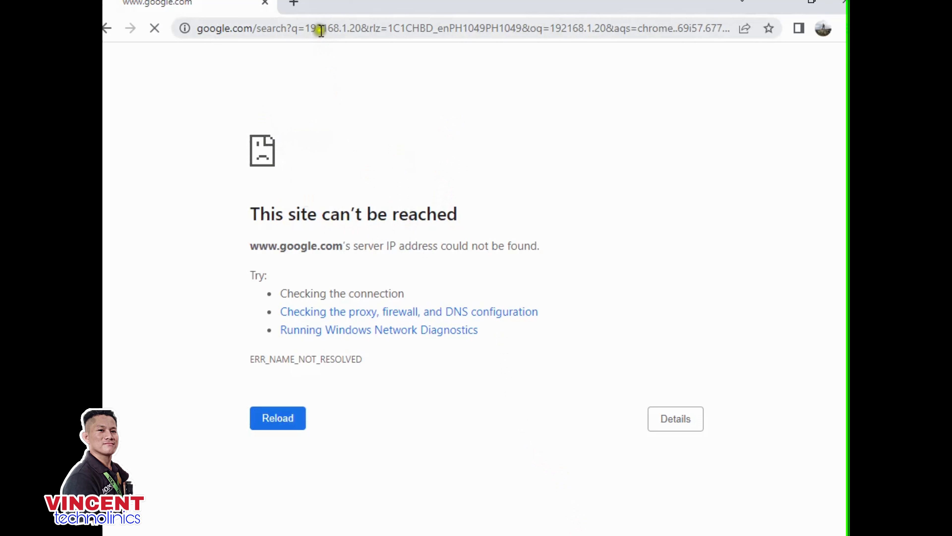
click(321, 30)
text(192)
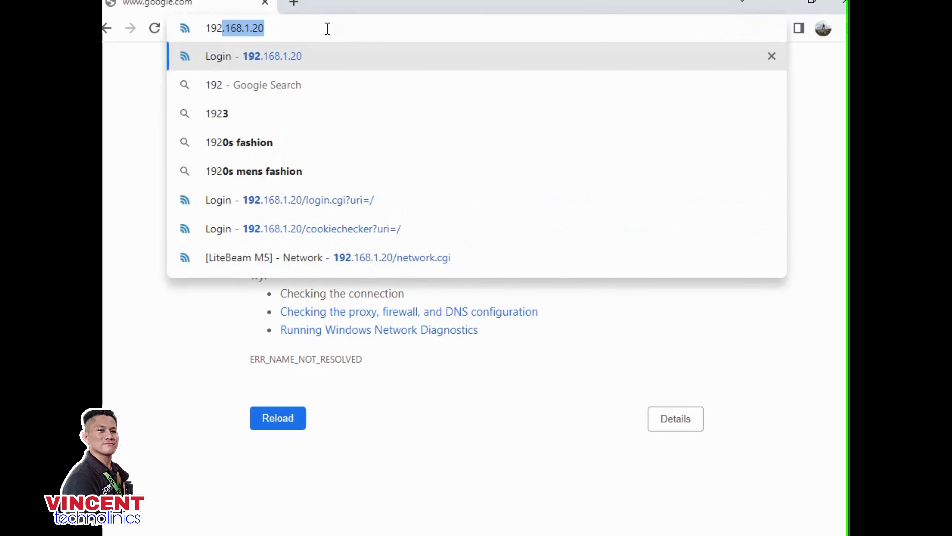
key(Right)
key(Return)
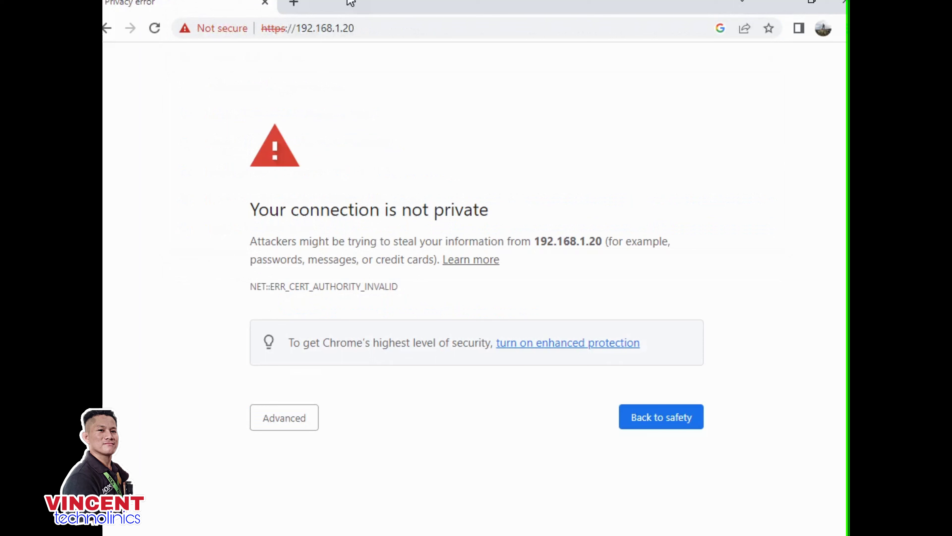
click(313, 420)
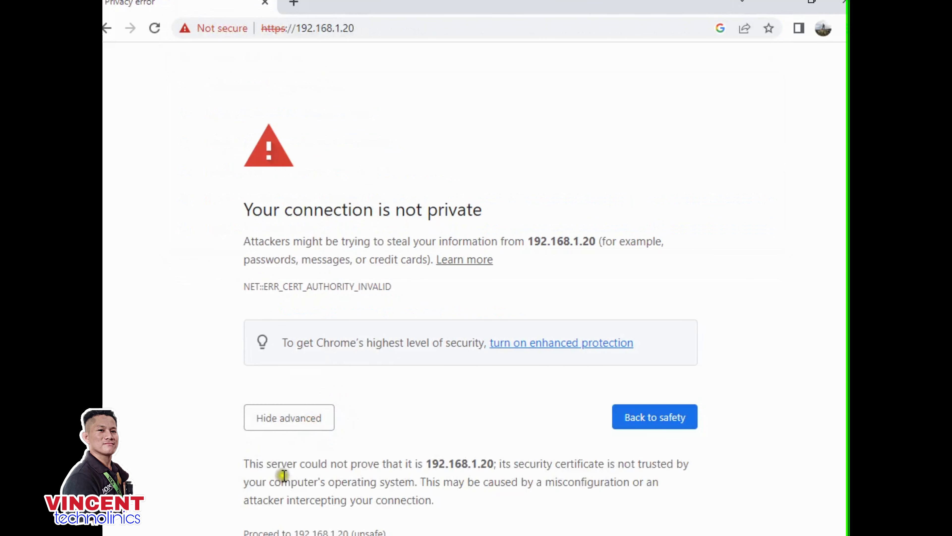
click(292, 532)
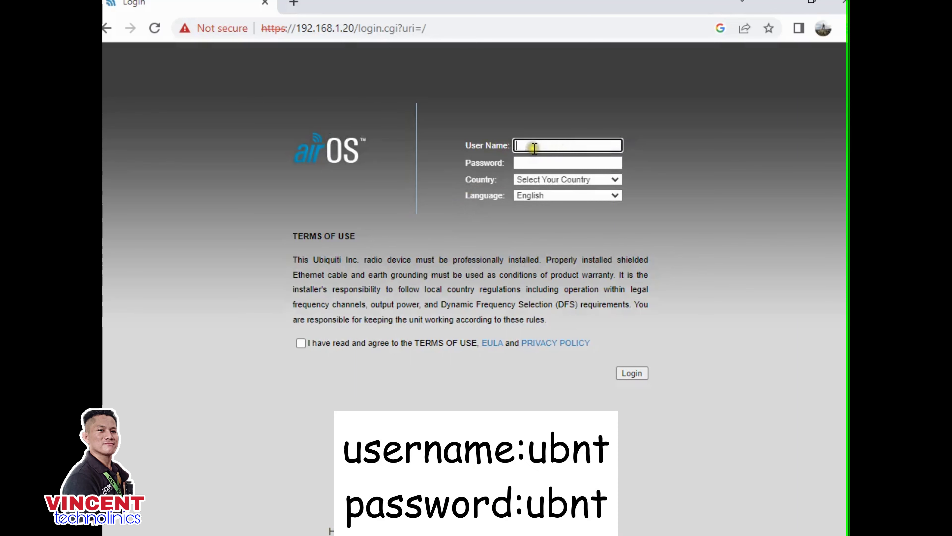
click(534, 147)
- Sign in with the default admin user and password, country Licensed, and terms of use accepted
click(570, 177)
click(528, 157)
text(ubnt)
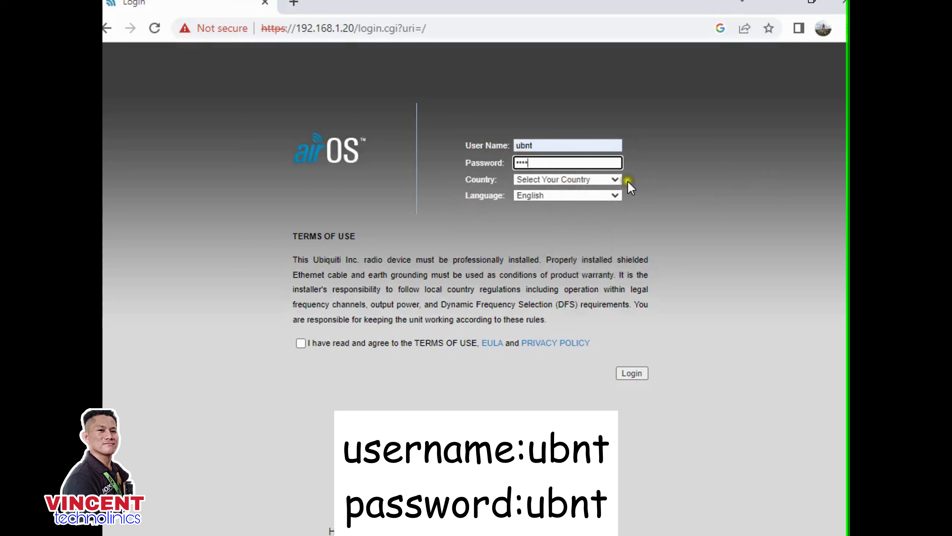
click(614, 180)
scroll(574, 330, down, 15)
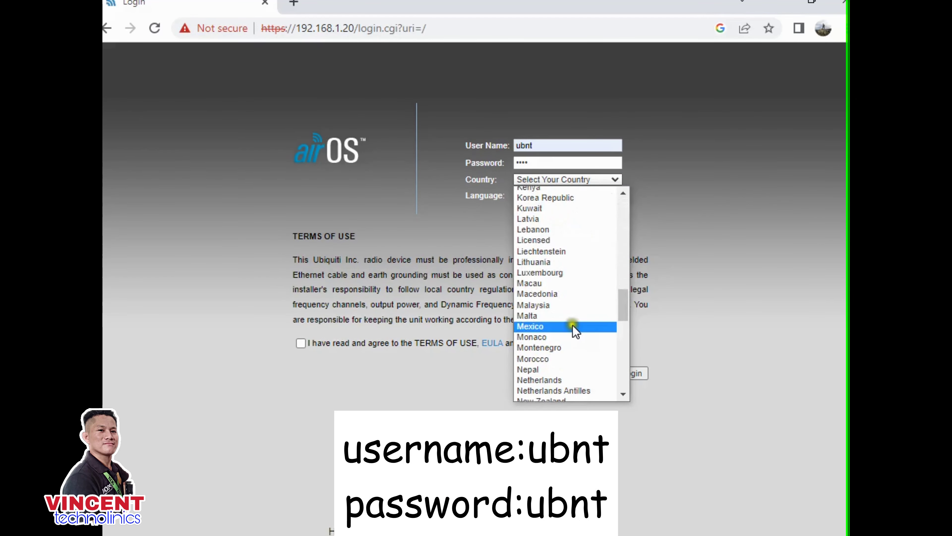
click(548, 242)
click(301, 448)
click(627, 480)
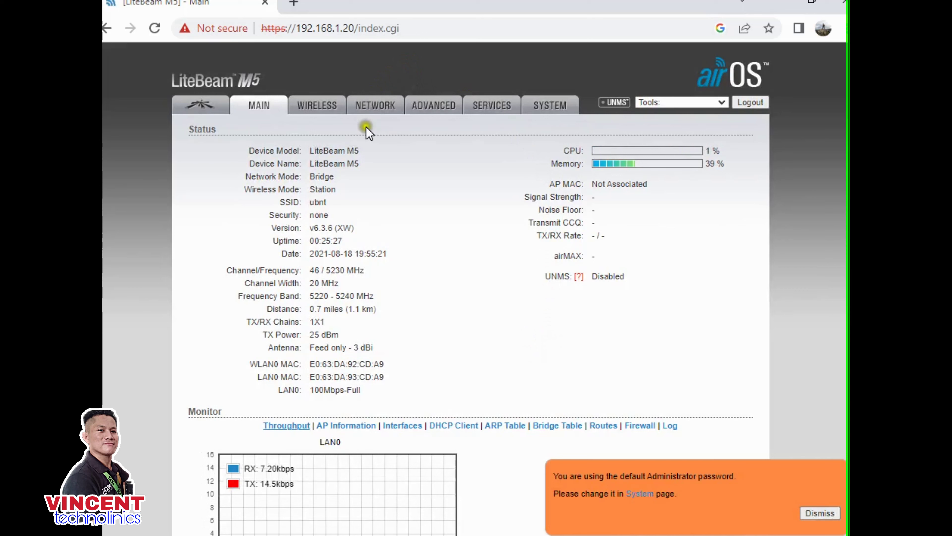
- Go through the WIRELESS tab to the NETWORK settings tab
click(319, 109)
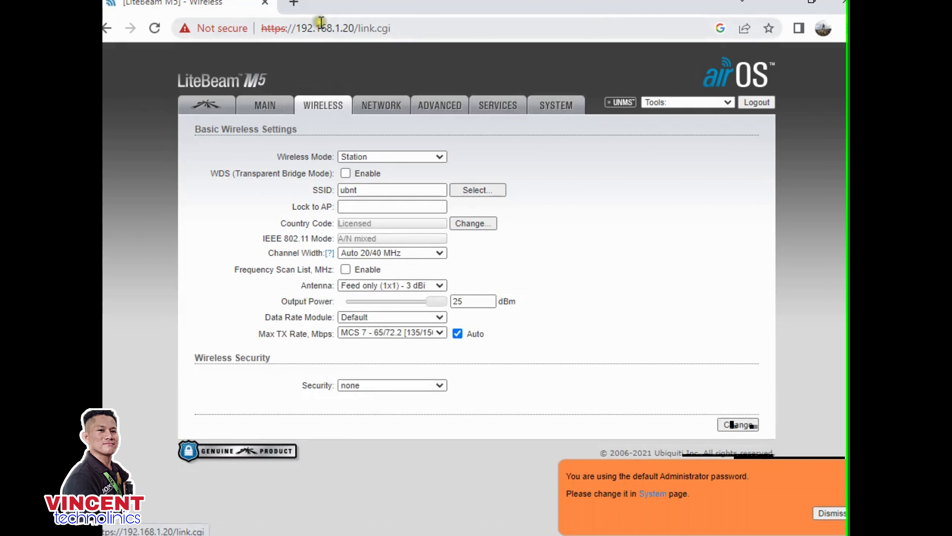
click(373, 106)
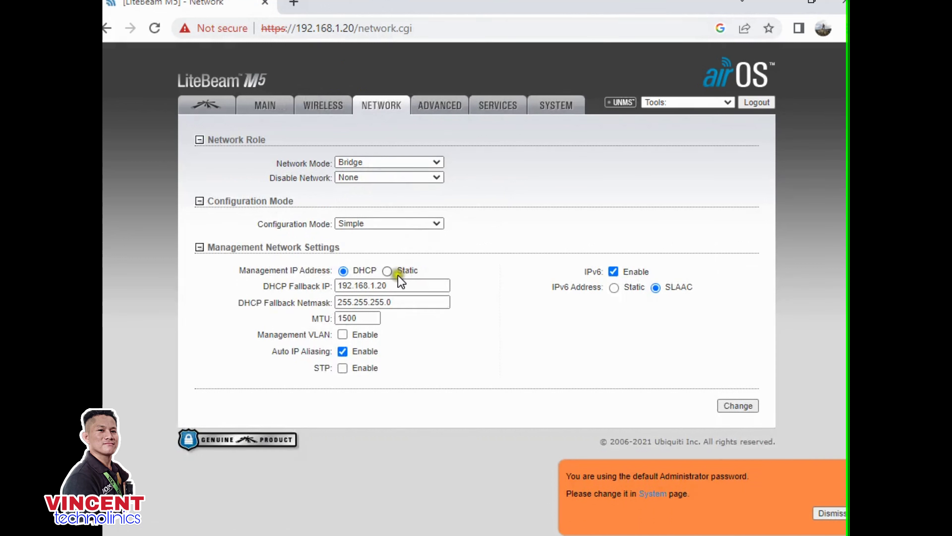
- Make the management IP static 192.168.11.21 with gateway 192.168.11.1
click(386, 271)
click(375, 286)
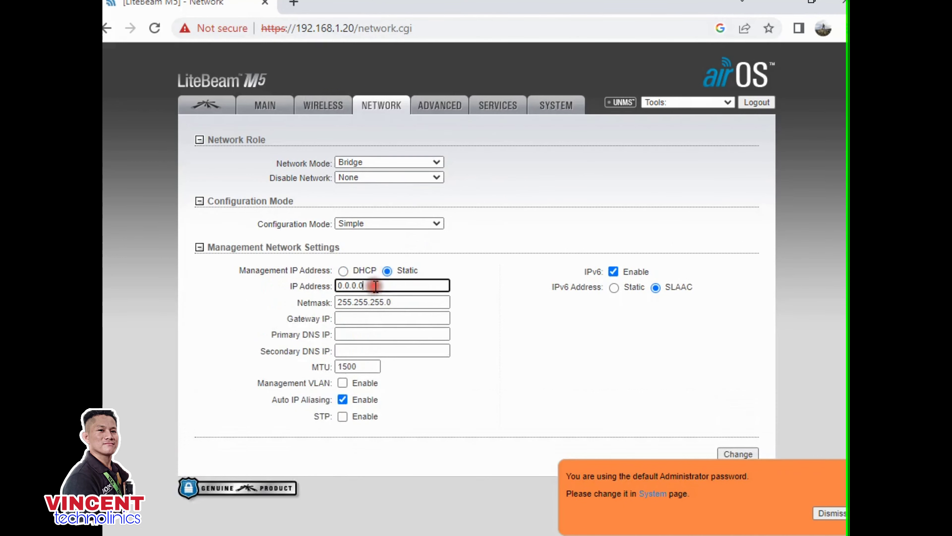
key(BackSpace)
key(BackSpace)
key(BackSpace)
key(BackSpace)
key(BackSpace)
key(BackSpace)
key(BackSpace)
text(192.)
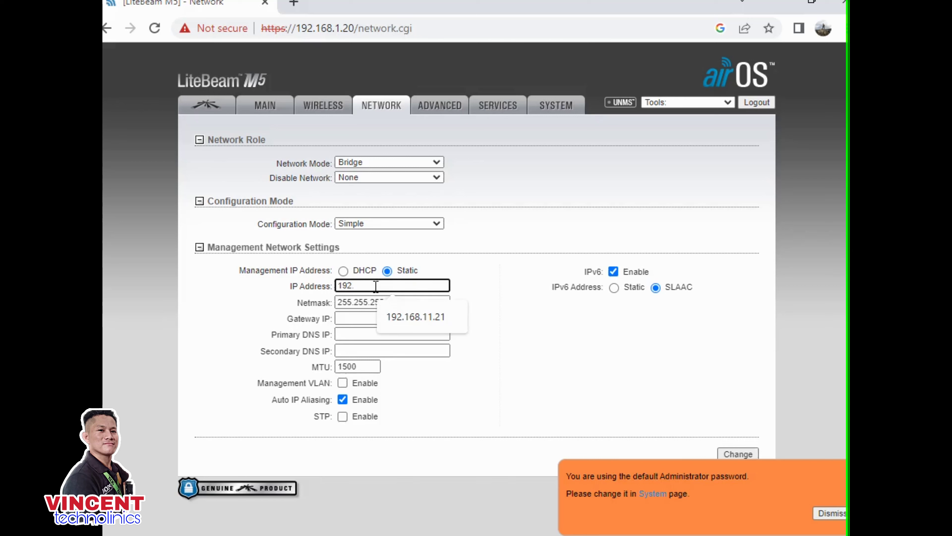
text(168.11.21)
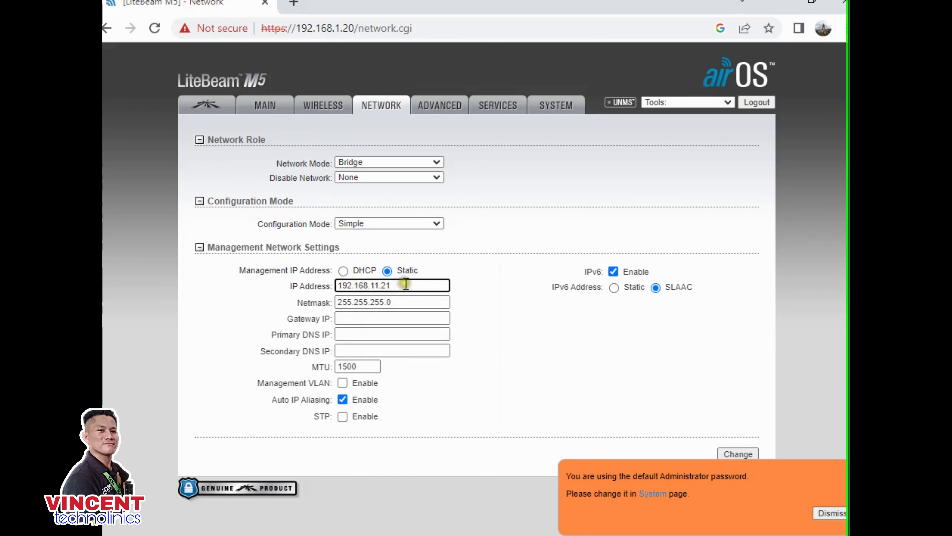
click(360, 319)
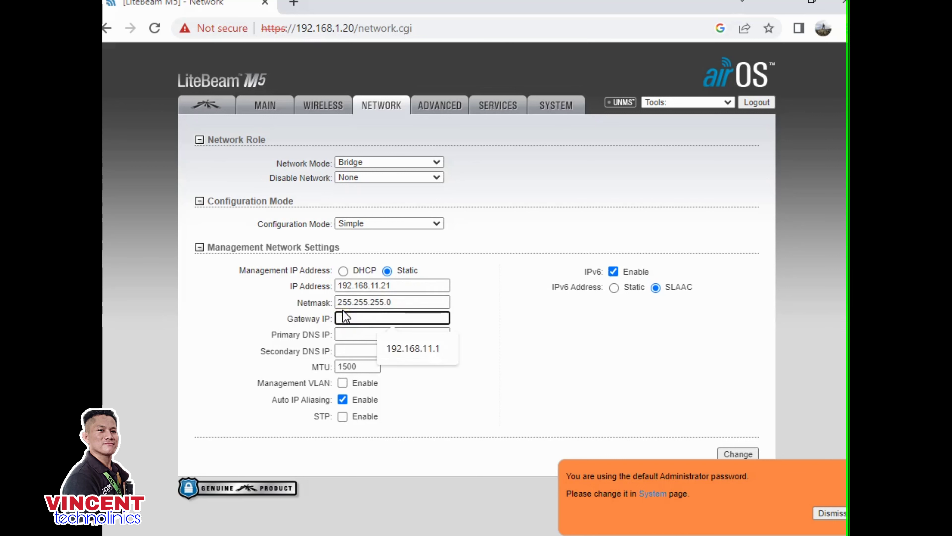
click(403, 348)
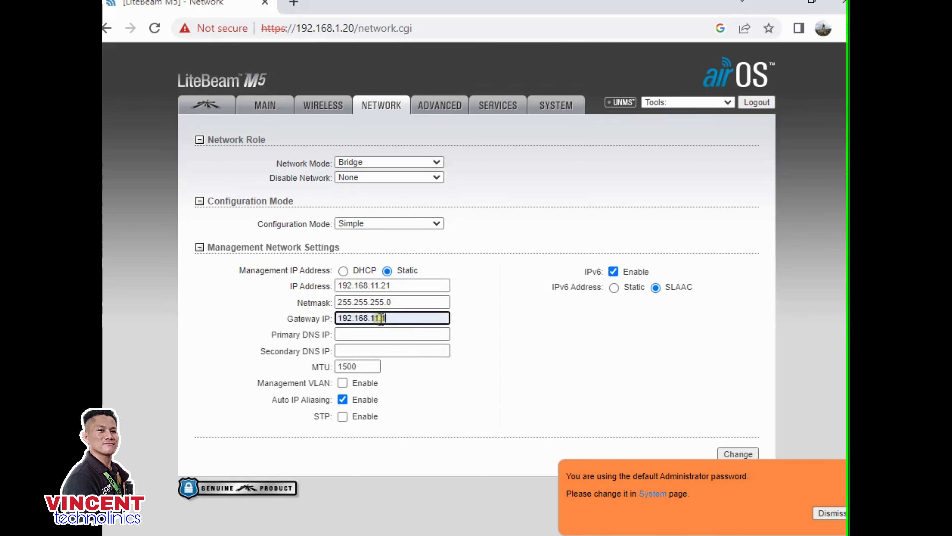
- Set DNS to 8.8.8.8 and 1.1.1.1, disable IPv6, and submit the network settings
click(354, 334)
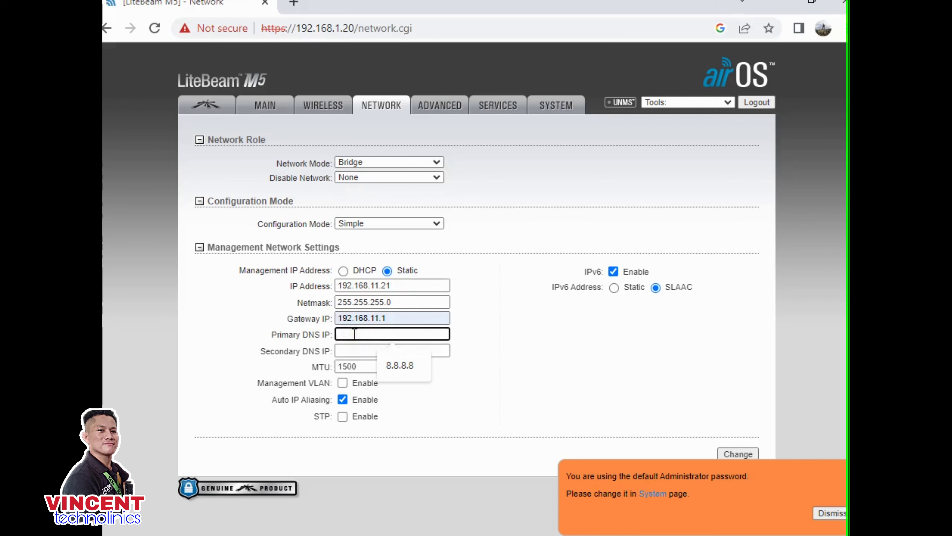
click(399, 354)
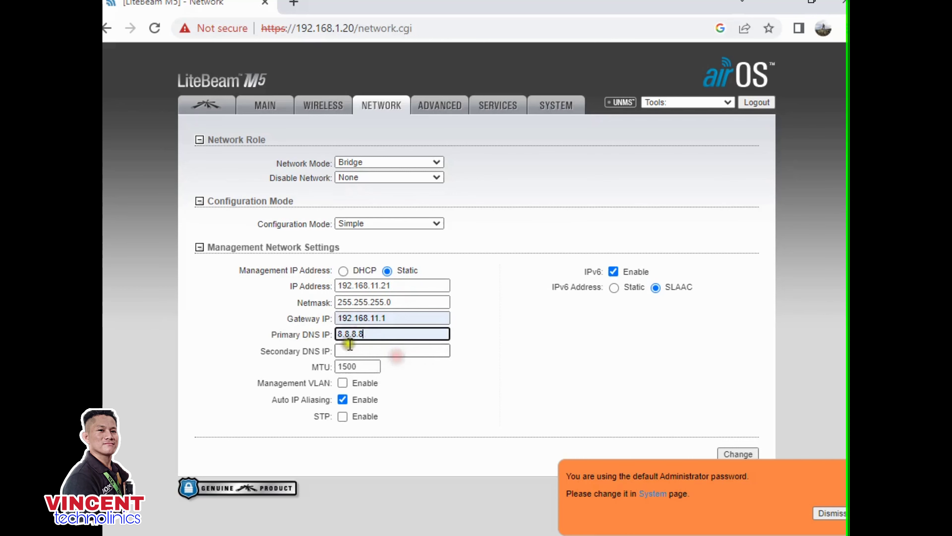
click(373, 351)
click(405, 388)
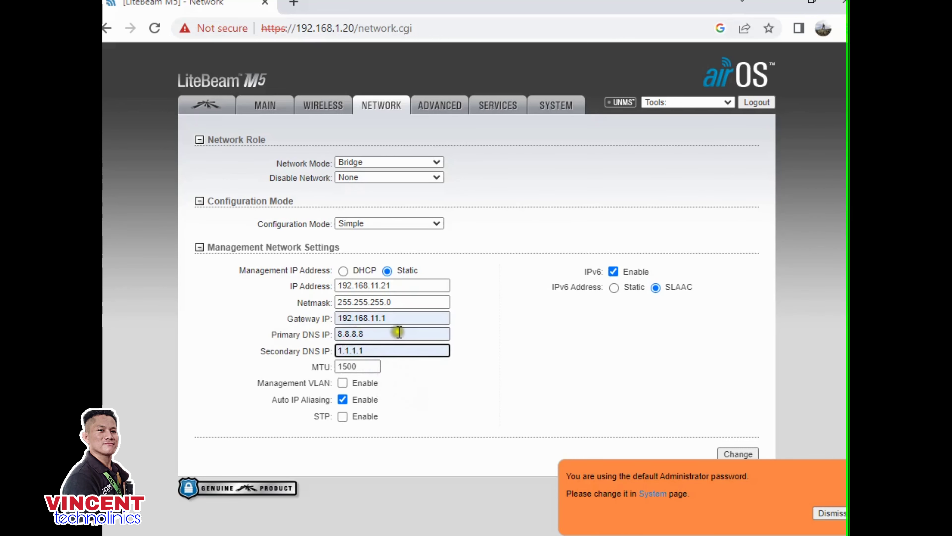
click(614, 271)
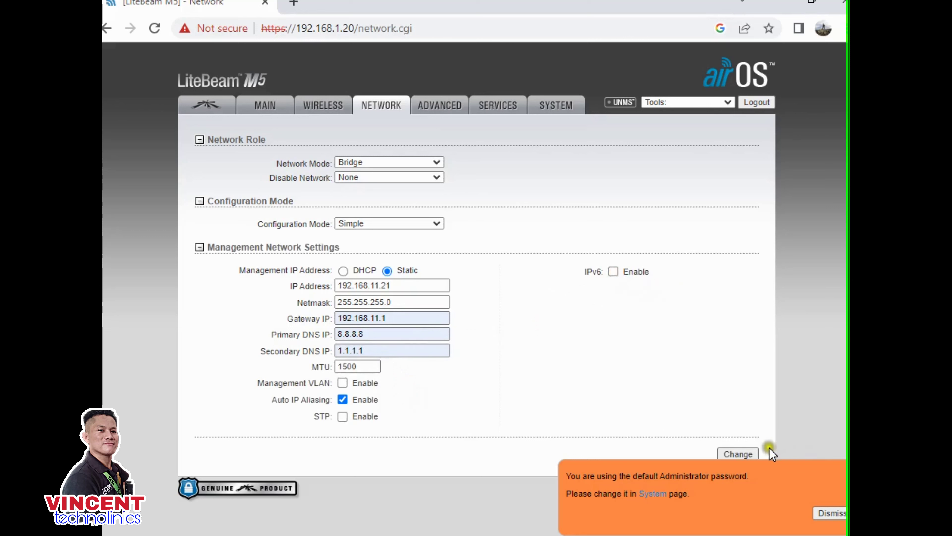
click(752, 453)
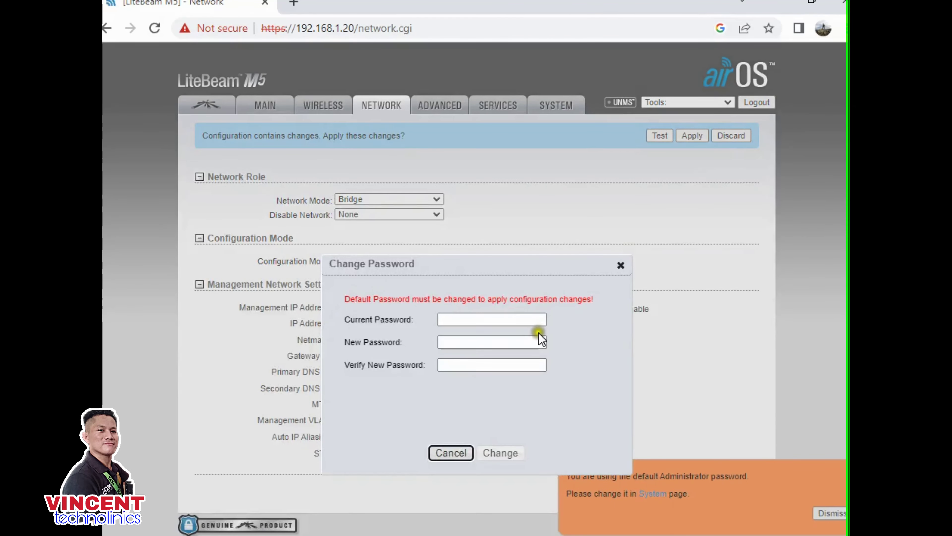
- Enter the current admin password, type and verify a new password, and submit the change
click(464, 321)
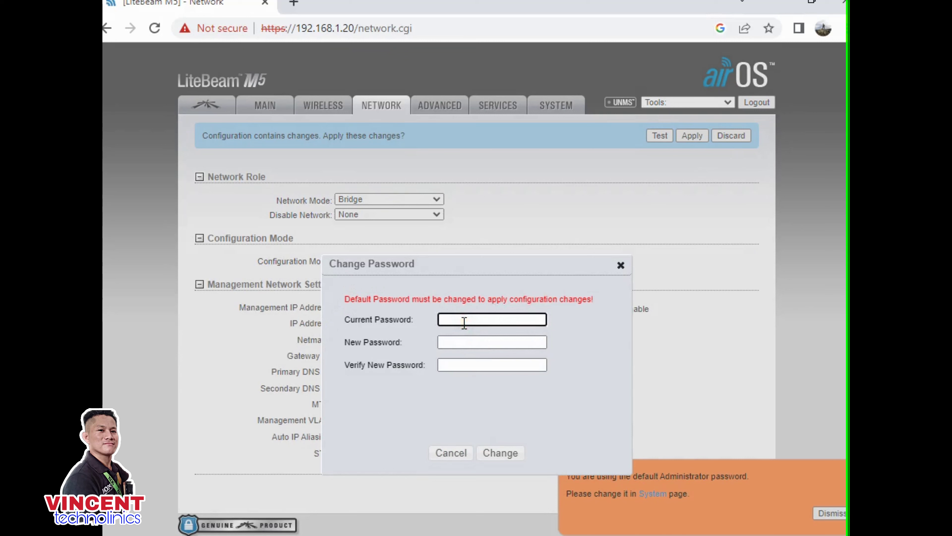
text(ubnt)
click(447, 342)
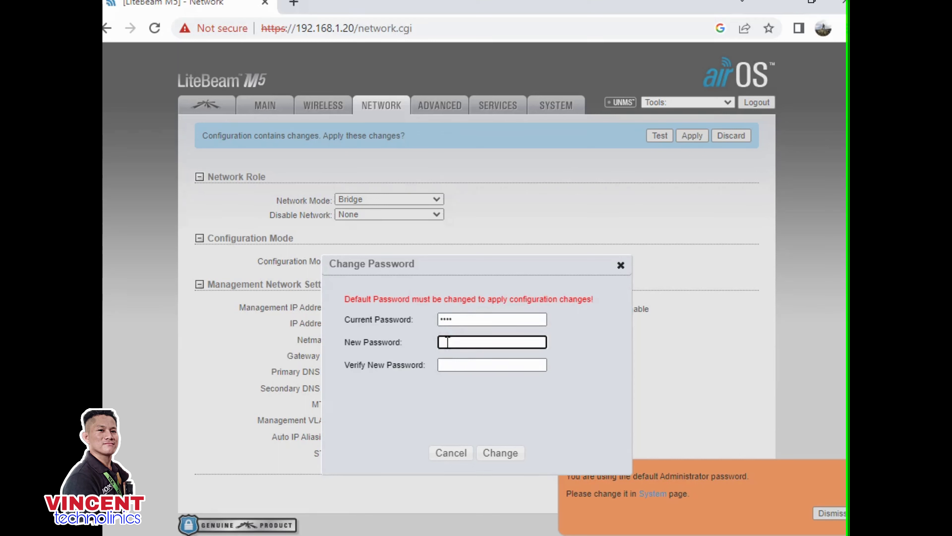
text(aaaaaaaaaaaa)
click(465, 370)
text(aaaaaaaaaaaaa)
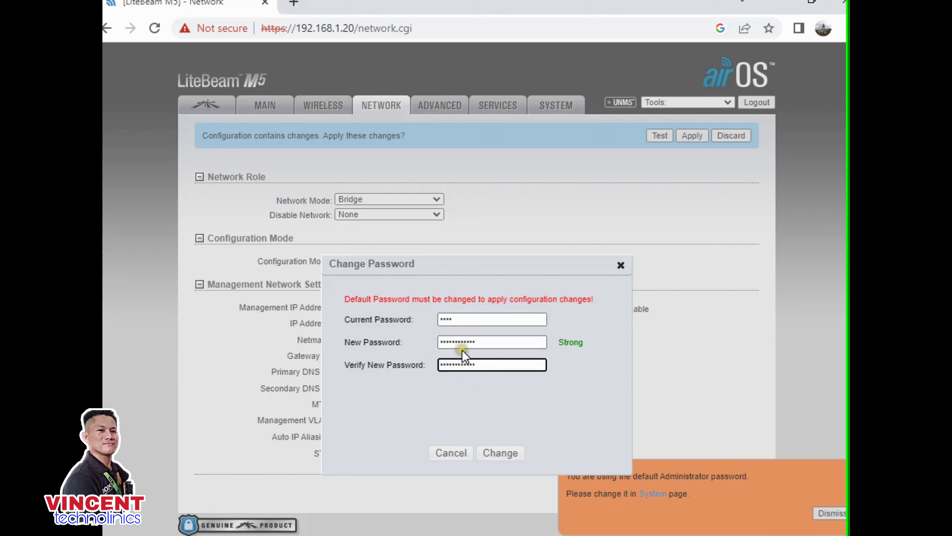
click(501, 453)
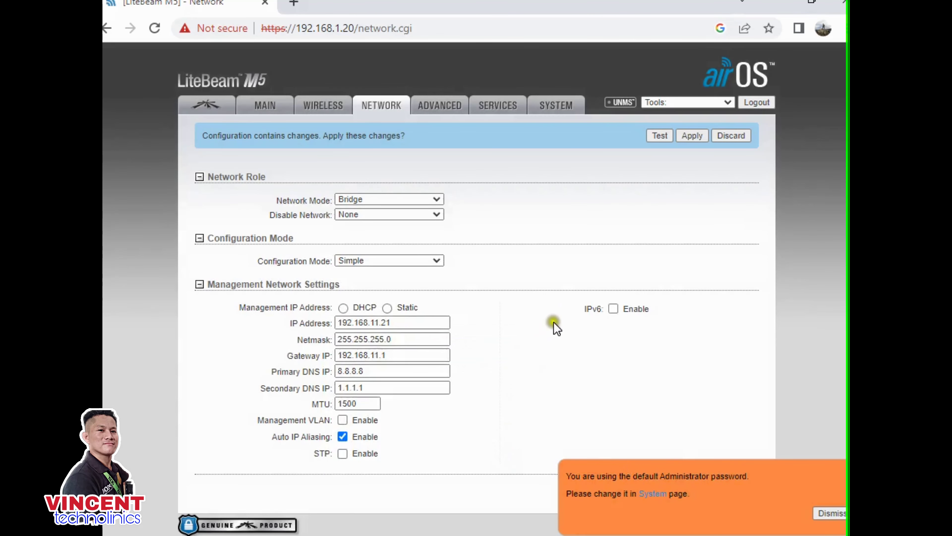
- Apply the pending airOS changes, dropping Chrome's connection as the device moves to 192.168.11.21
click(686, 137)
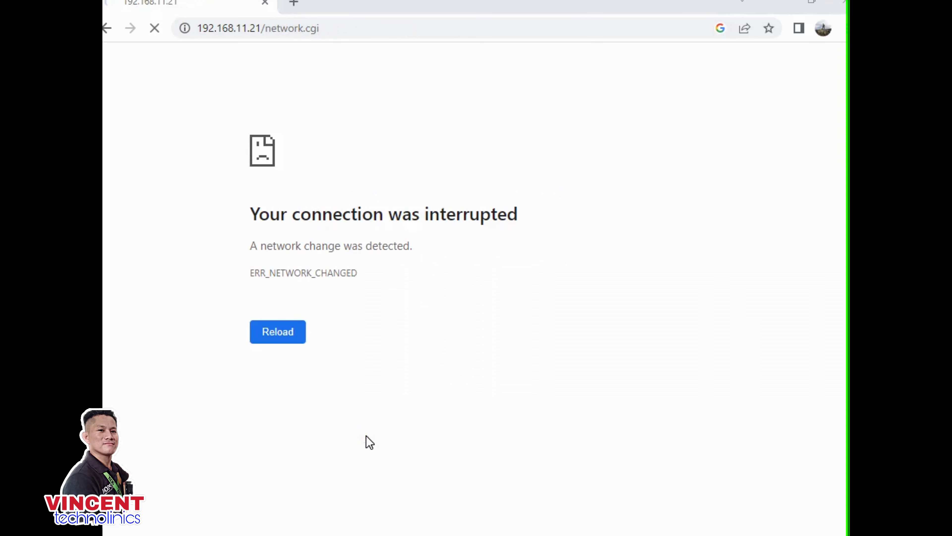
key(super+r)
- Run ncpa.cpl for Network Connections, then confirm Chrome shows 192.168.11.21 timing out
key(Return)
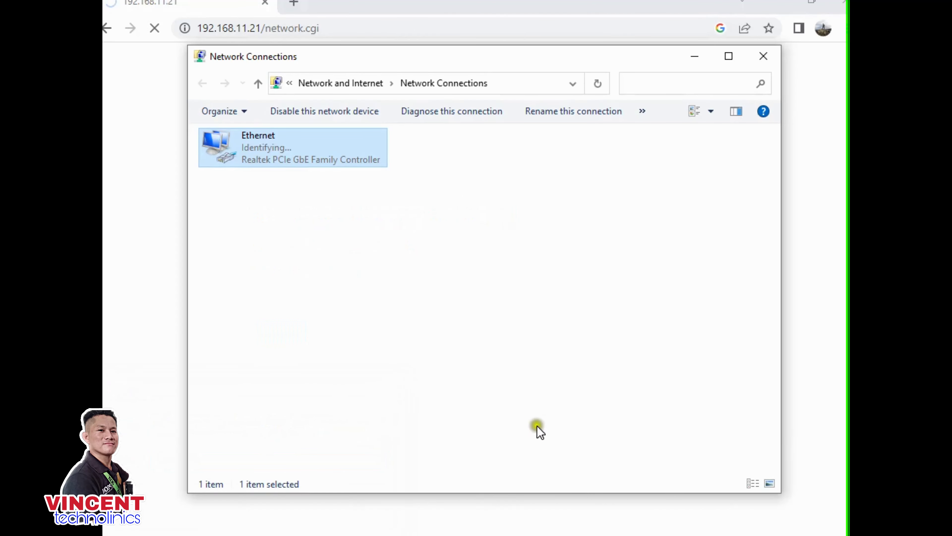
click(694, 56)
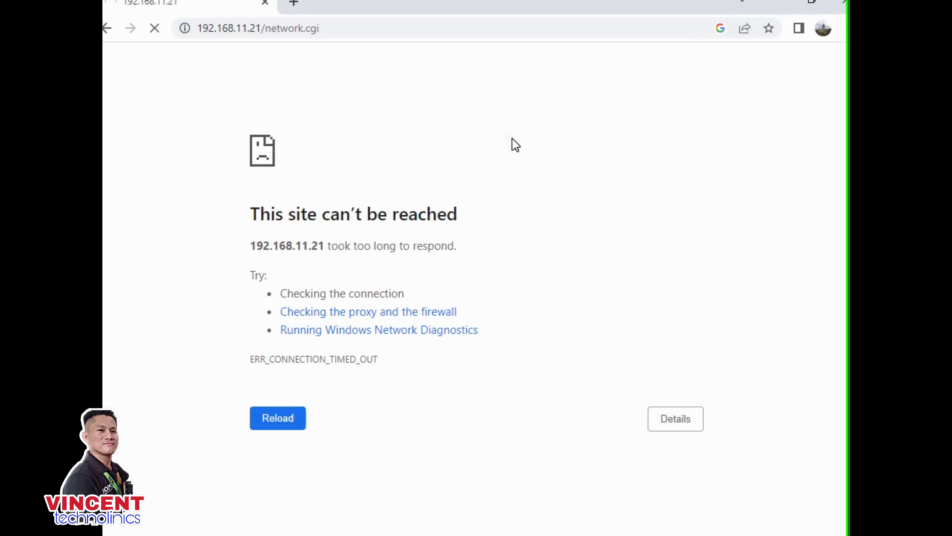
key(super+r)
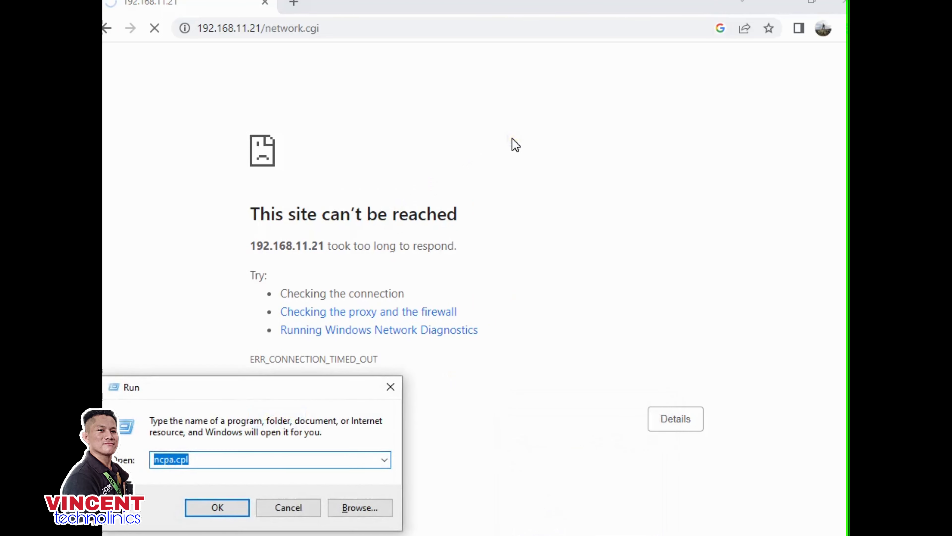
- Open the Ethernet adapter's IPv4 properties from Network Connections
key(Return)
right_click(291, 156)
double_click(291, 157)
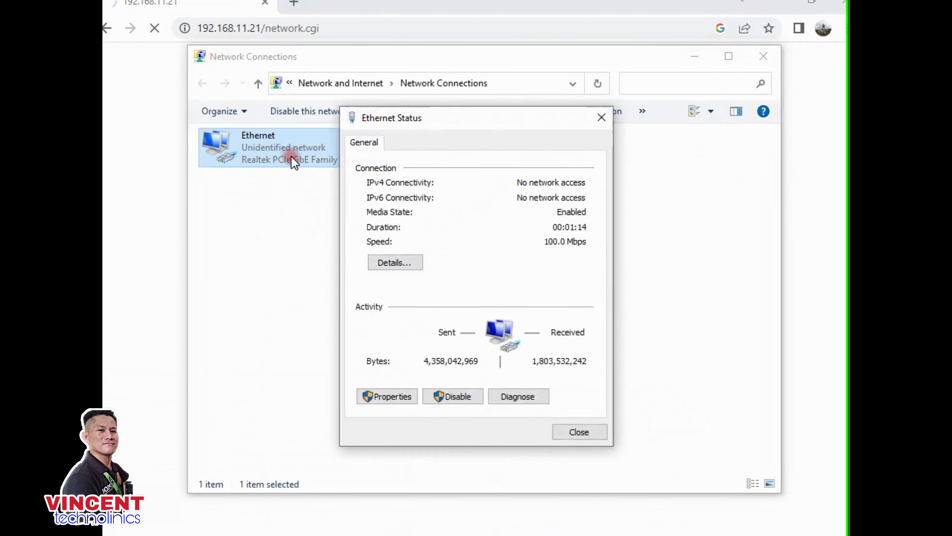
click(383, 403)
double_click(504, 290)
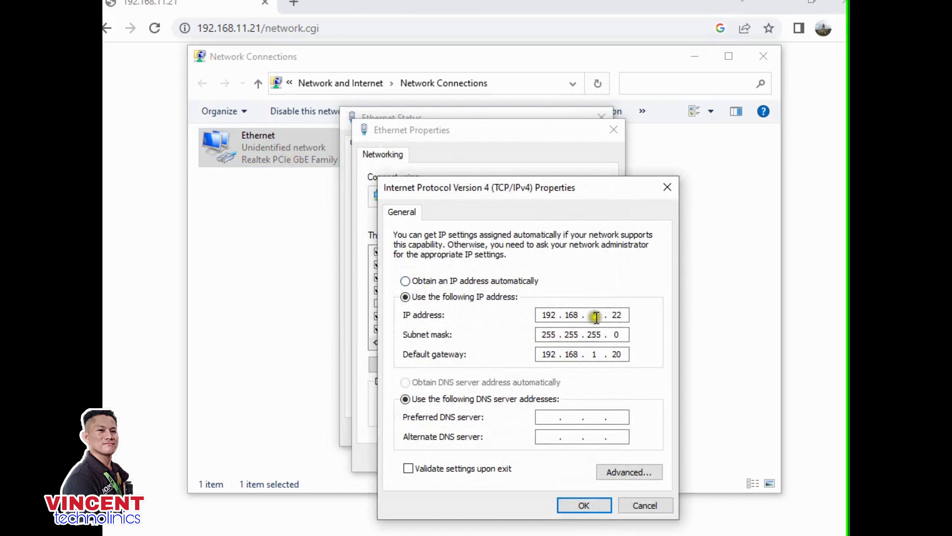
- Set the adapter to IP 192.168.11.22 with gateway 192.168.11.1 and save
click(598, 315)
text(1)
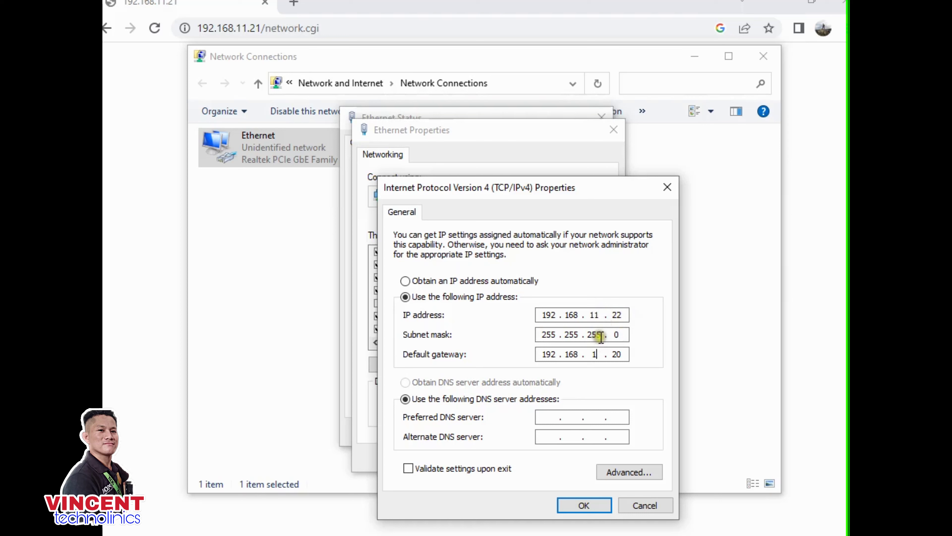
text(1)
click(627, 353)
key(BackSpace)
text(1)
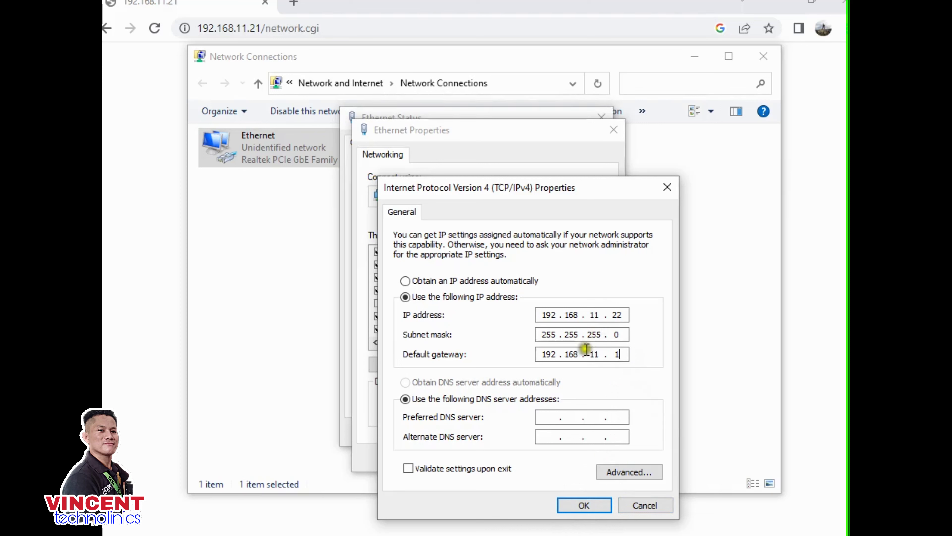
click(586, 505)
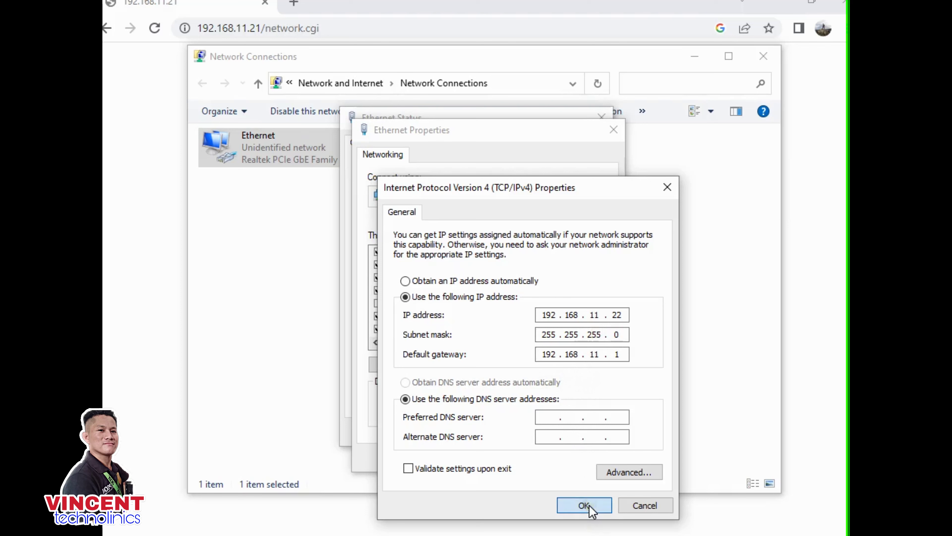
click(533, 458)
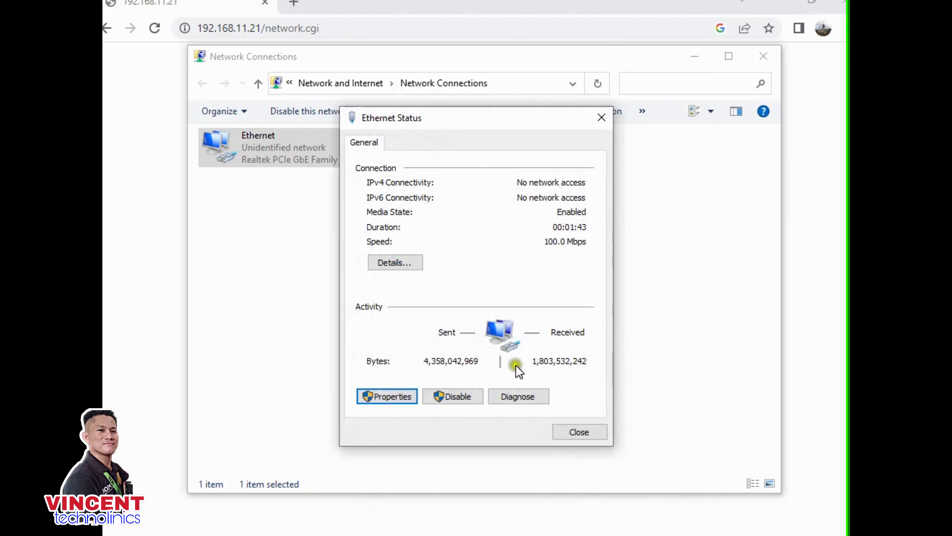
click(571, 432)
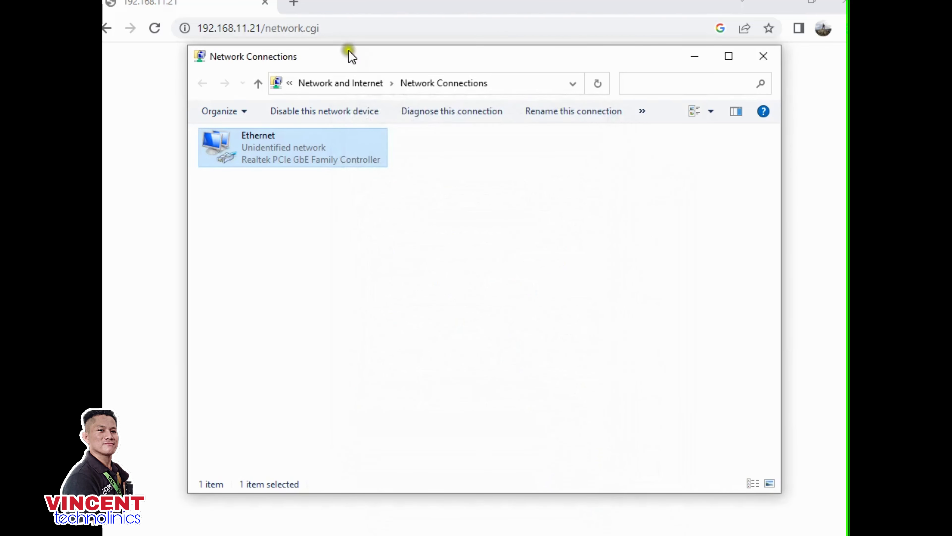
click(347, 28)
click(349, 28)
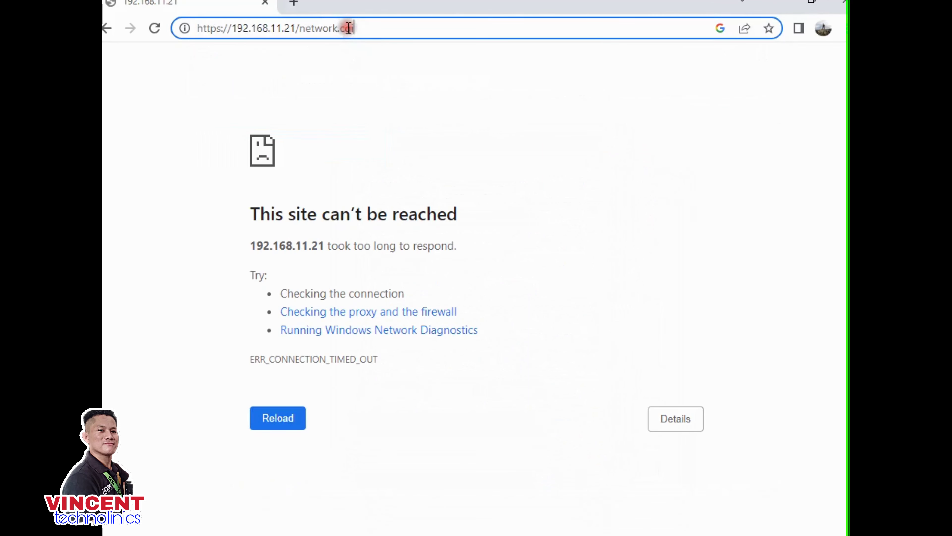
key(BackSpace)
key(BackSpace)
key(BackSpace)
key(BackSpace)
key(BackSpace)
key(BackSpace)
key(BackSpace)
key(BackSpace)
key(BackSpace)
key(BackSpace)
key(BackSpace)
key(BackSpace)
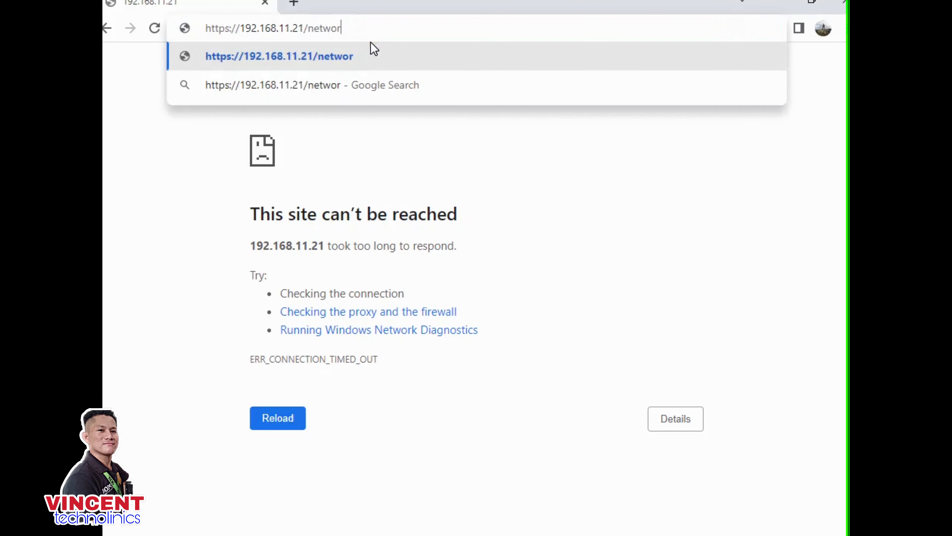
key(Return)
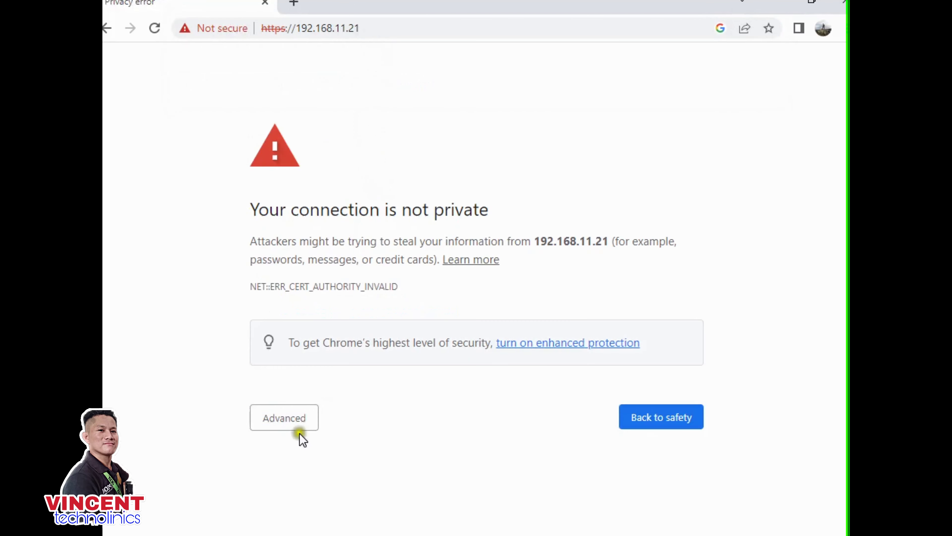
click(297, 430)
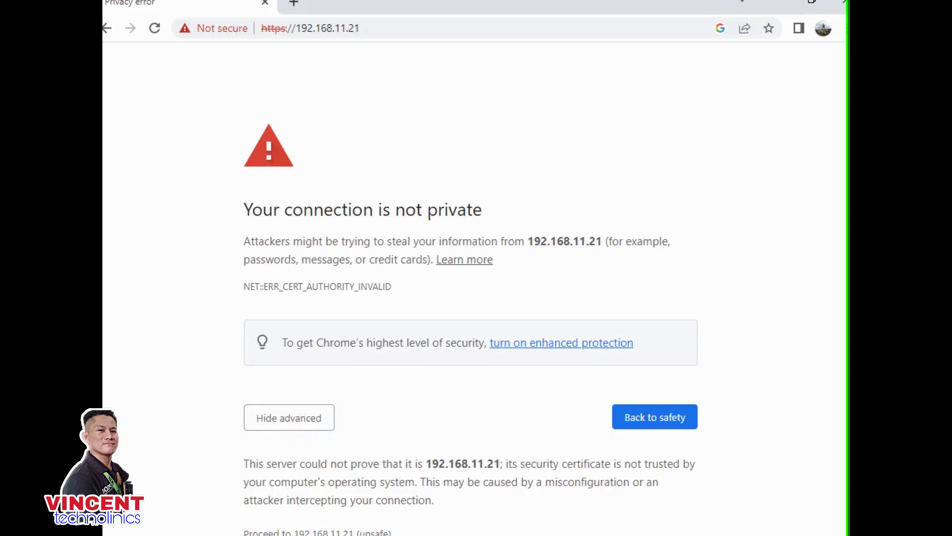
click(318, 532)
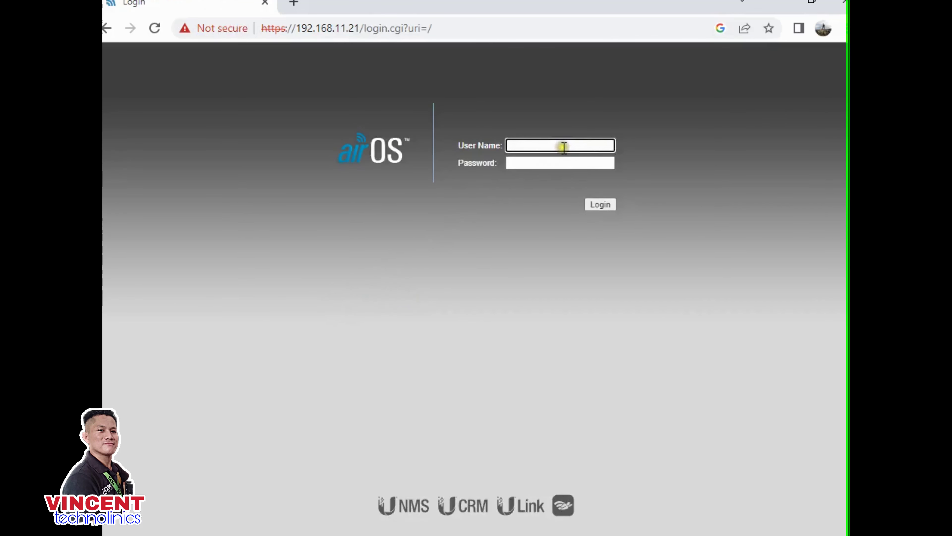
- Log in to airOS with the administrator user name and the new password
text(ubnt)
click(512, 162)
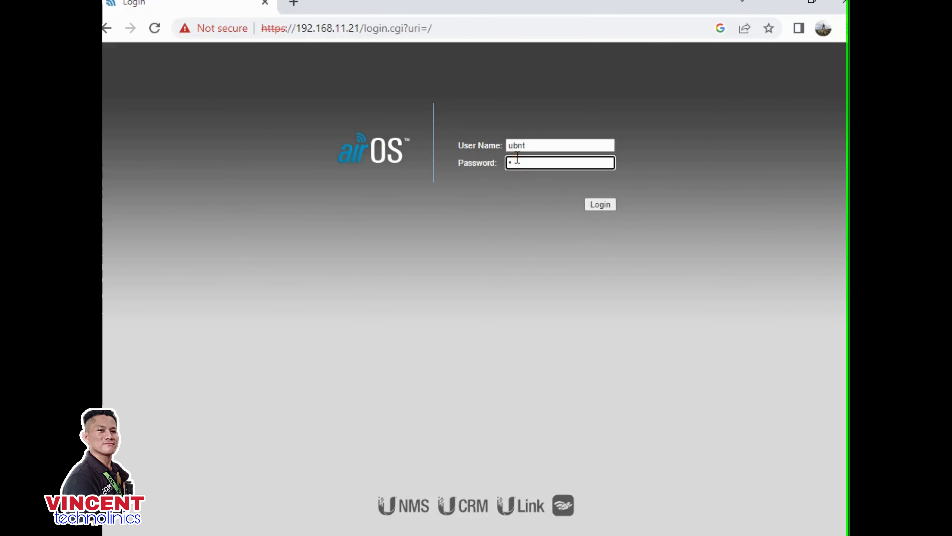
text(••••••••)
click(597, 207)
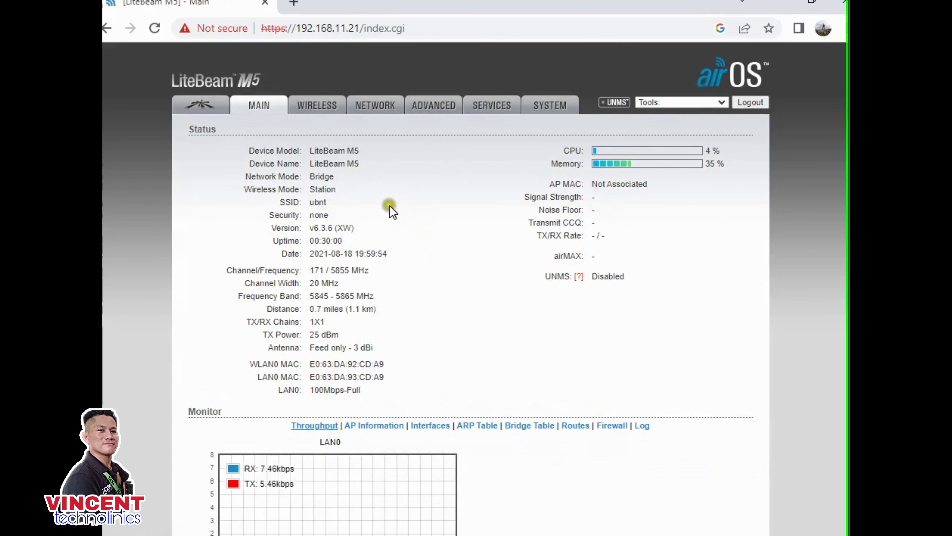
- On the WIRELESS tab, switch Wireless Mode to Access Point
click(309, 110)
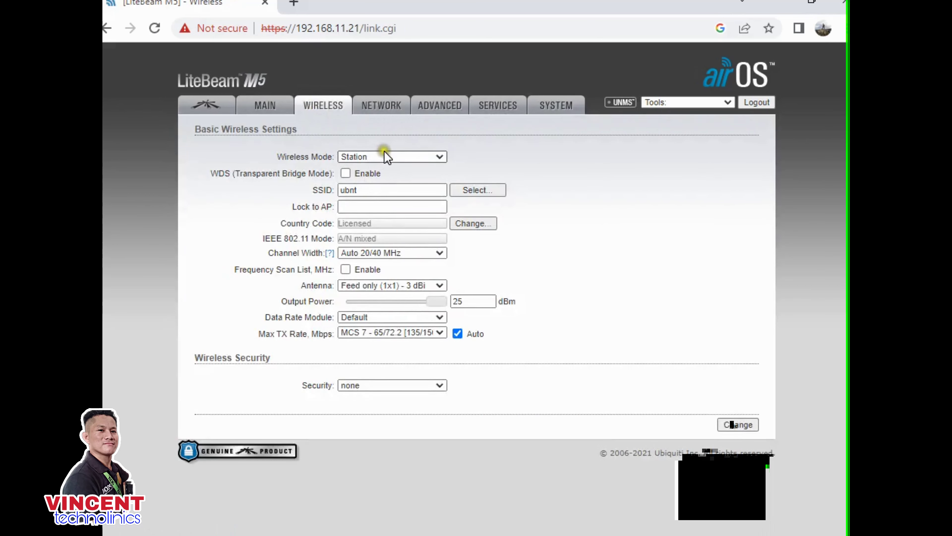
click(385, 156)
click(369, 176)
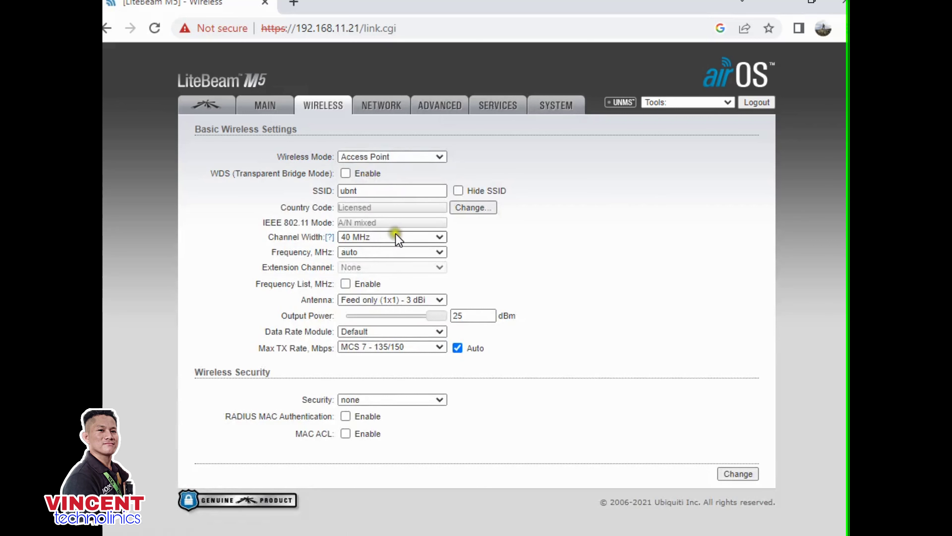
- Change the SSID to 'FlyHigh AP'
click(370, 191)
key(BackSpace)
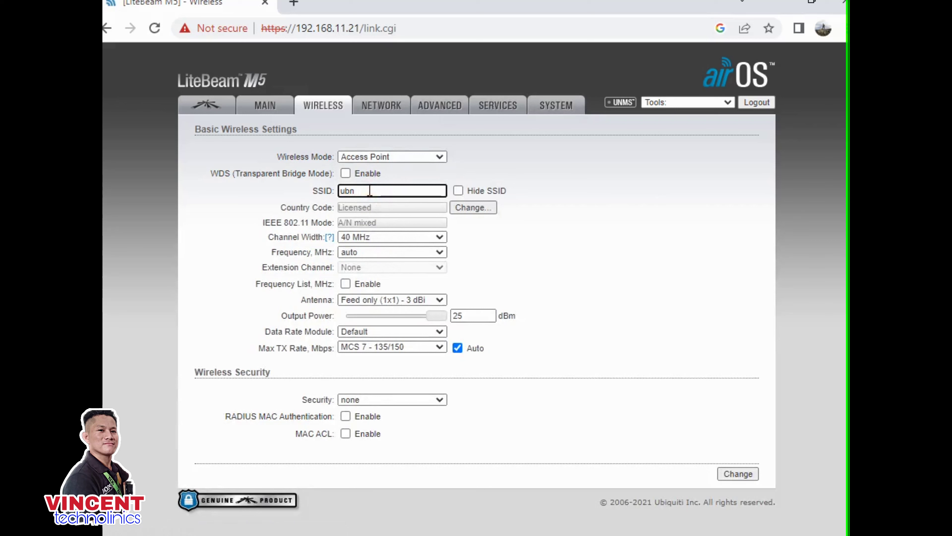
key(BackSpace)
key(BackSpace)
text(ha)
key(BackSpace)
text(FlyHigh AP)
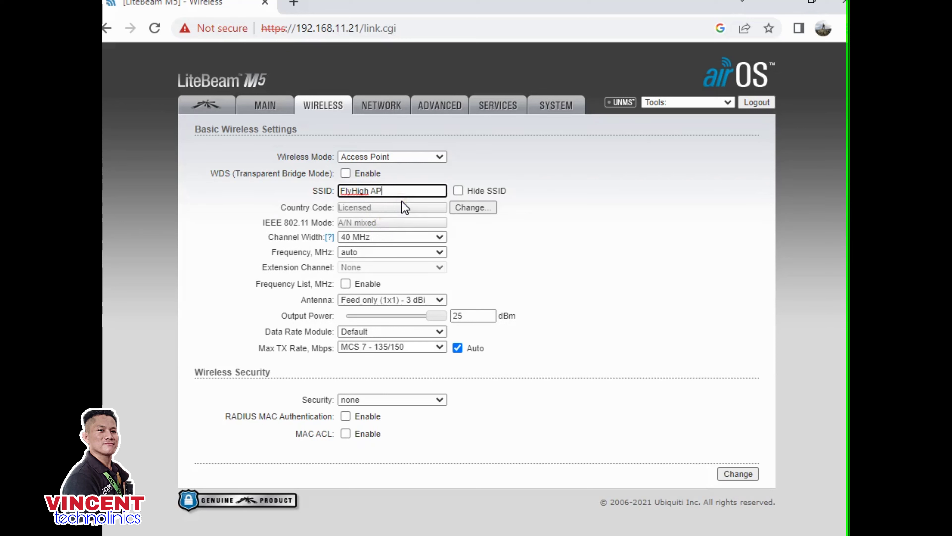
click(403, 193)
- Fix the wireless frequency at 5155 MHz with the Upper extension channel
click(394, 235)
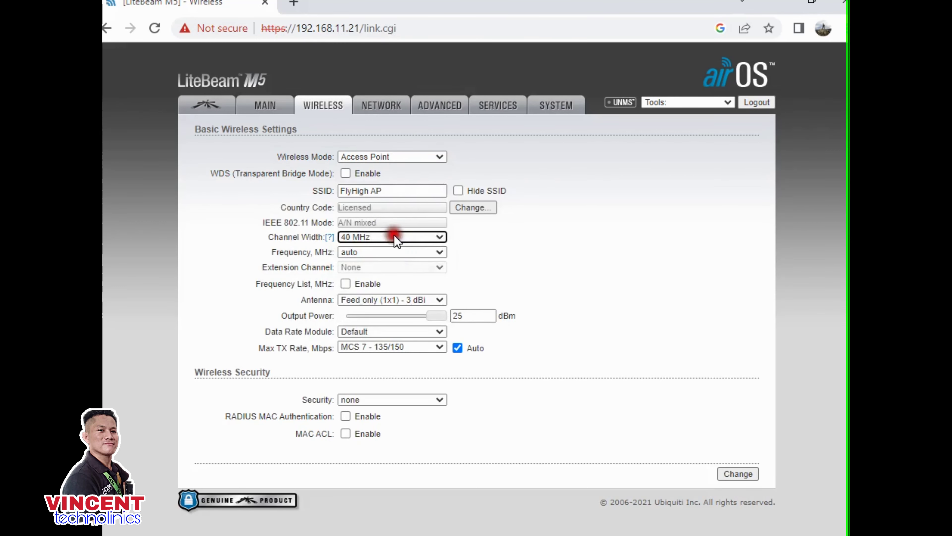
click(394, 251)
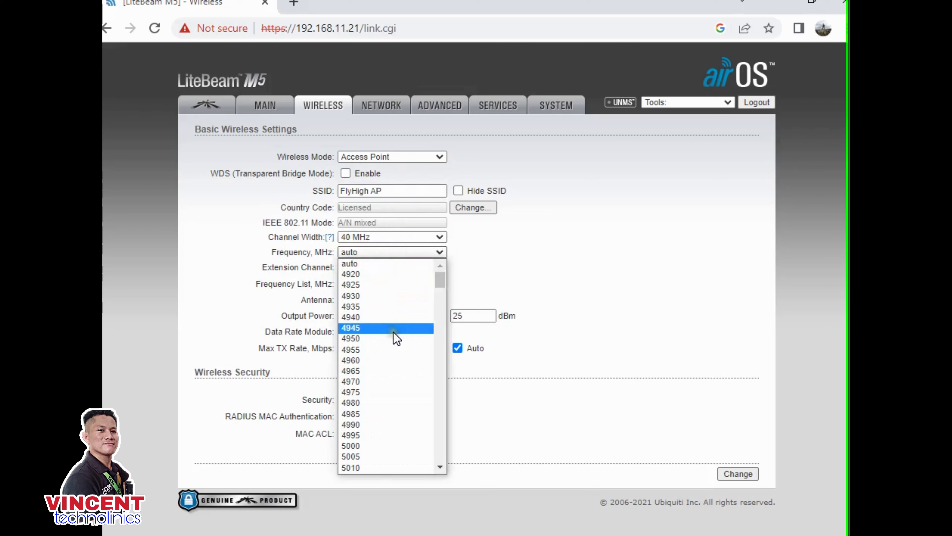
scroll(418, 352, down, 10)
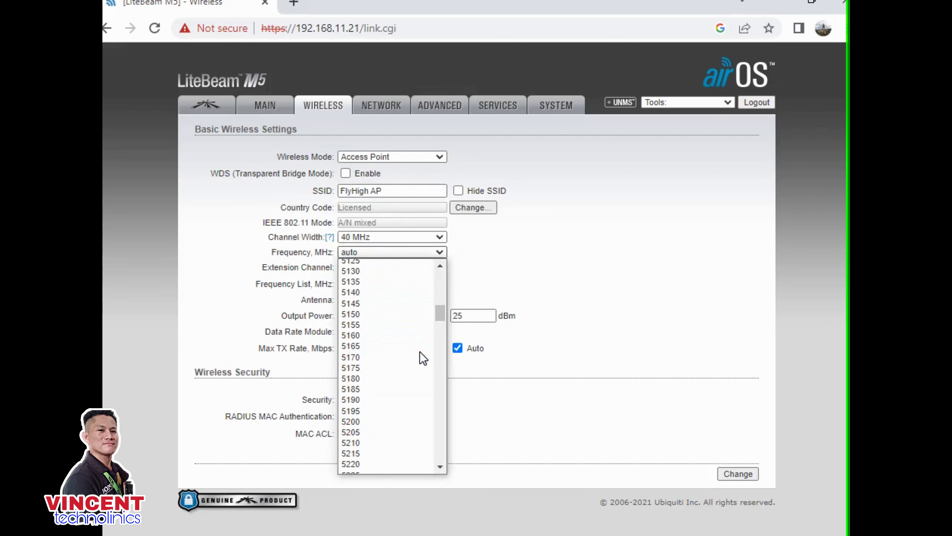
scroll(406, 345, down, 10)
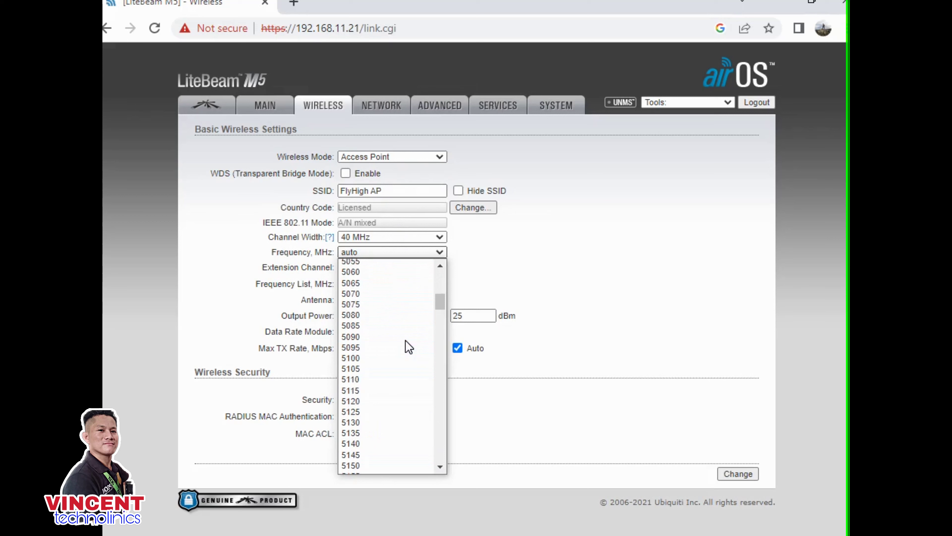
scroll(406, 348, down, 5)
scroll(406, 347, up, 15)
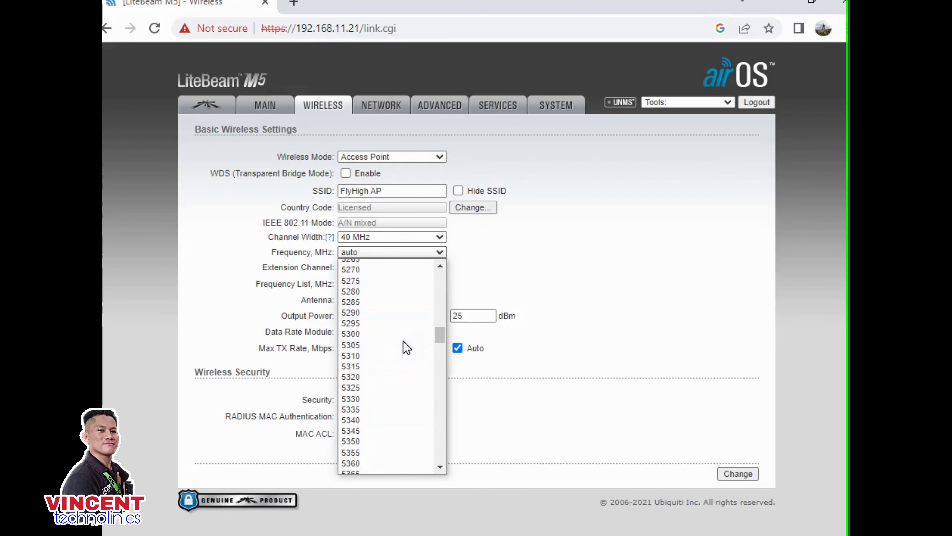
scroll(403, 338, down, 4)
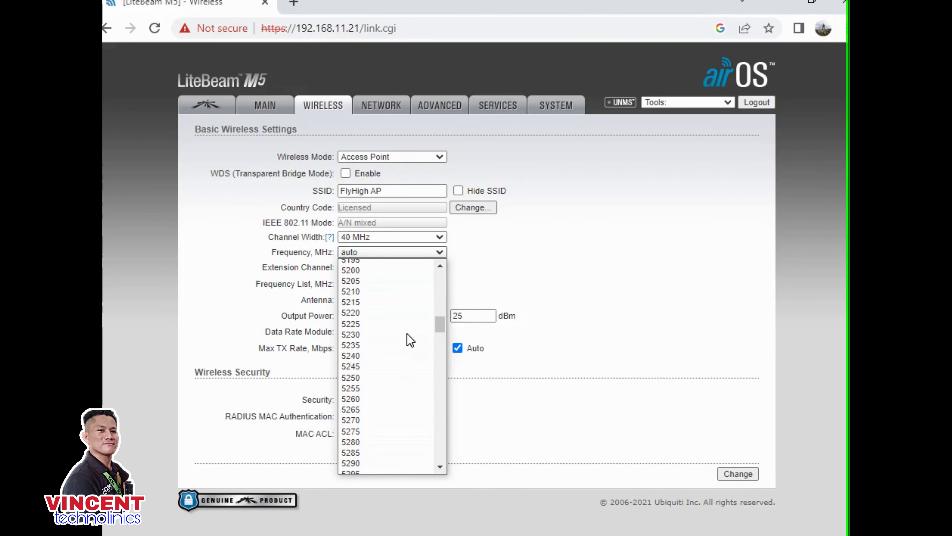
scroll(398, 338, up, 4)
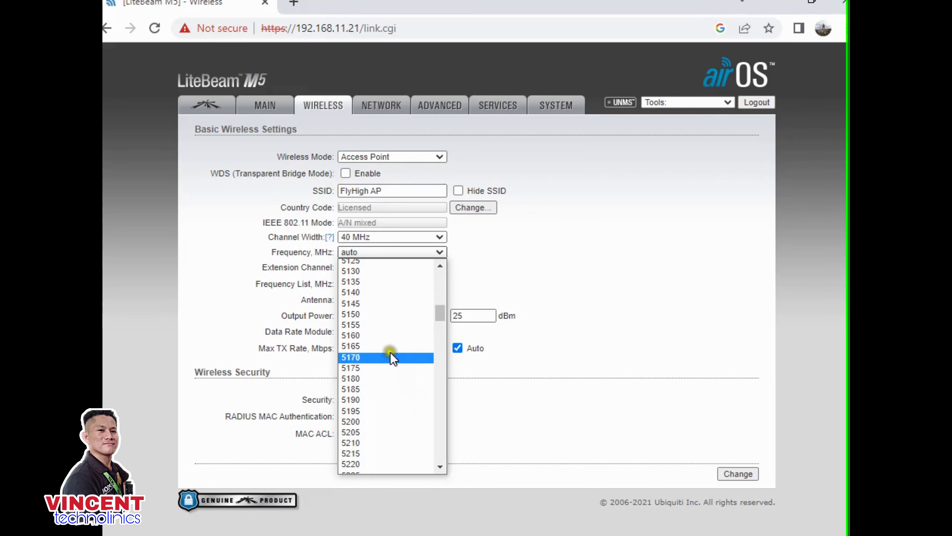
click(390, 325)
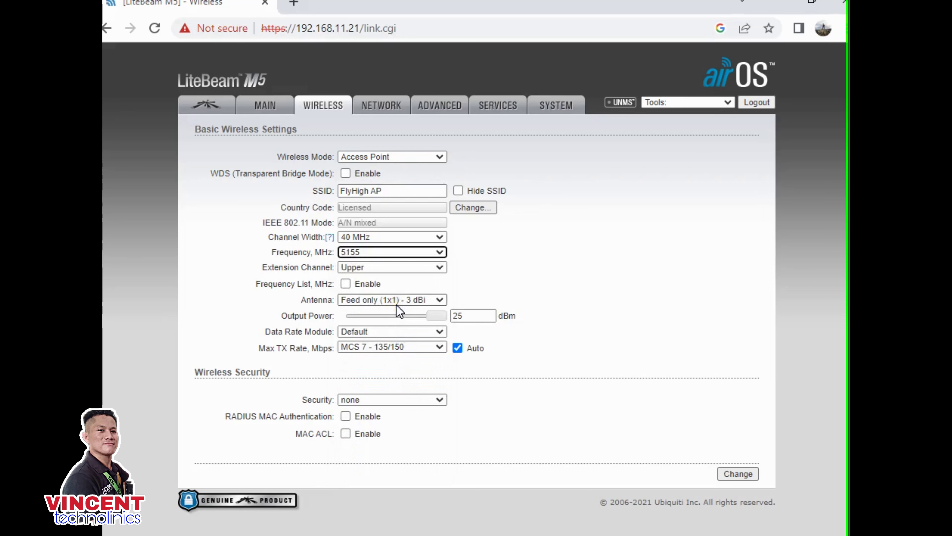
click(392, 290)
click(410, 400)
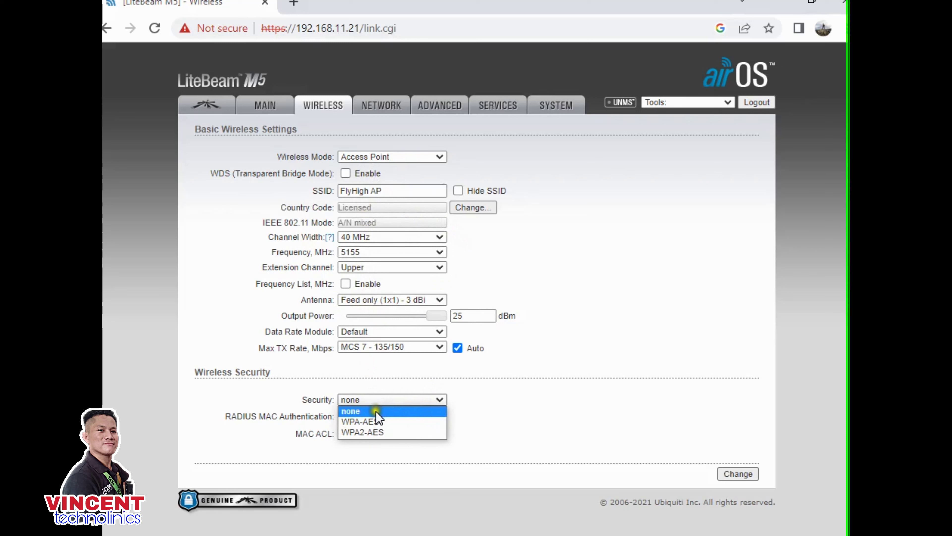
- Set security to WPA2-AES with PSK authentication, enter the preshared key, and submit
click(379, 434)
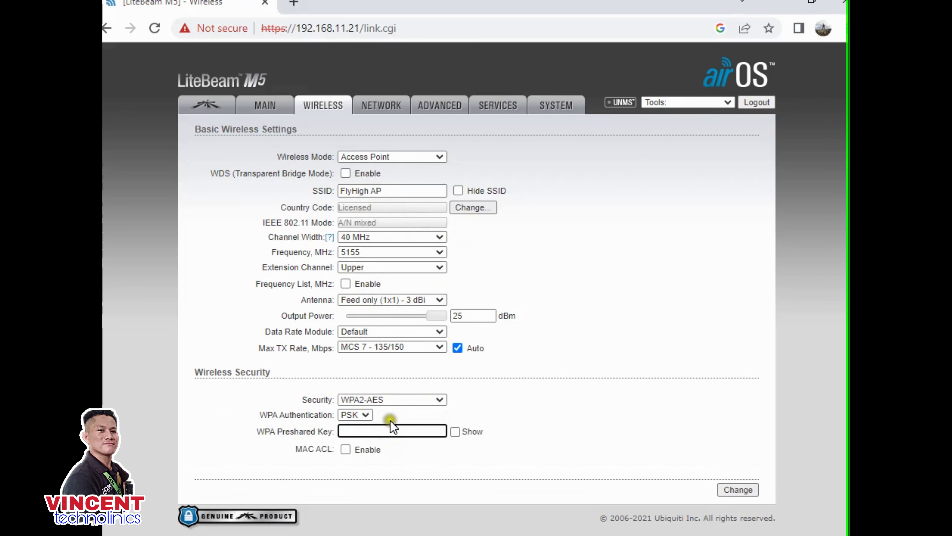
click(364, 415)
click(364, 419)
click(355, 430)
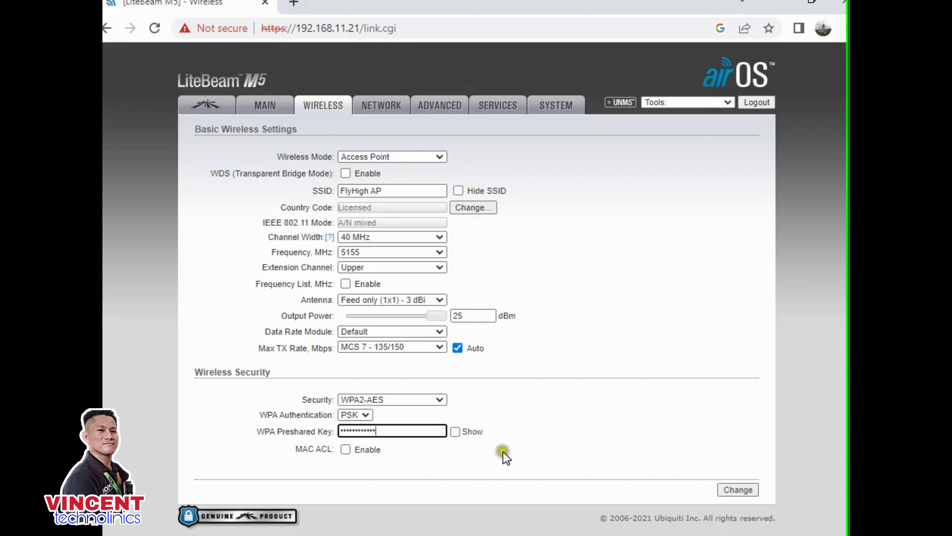
click(731, 495)
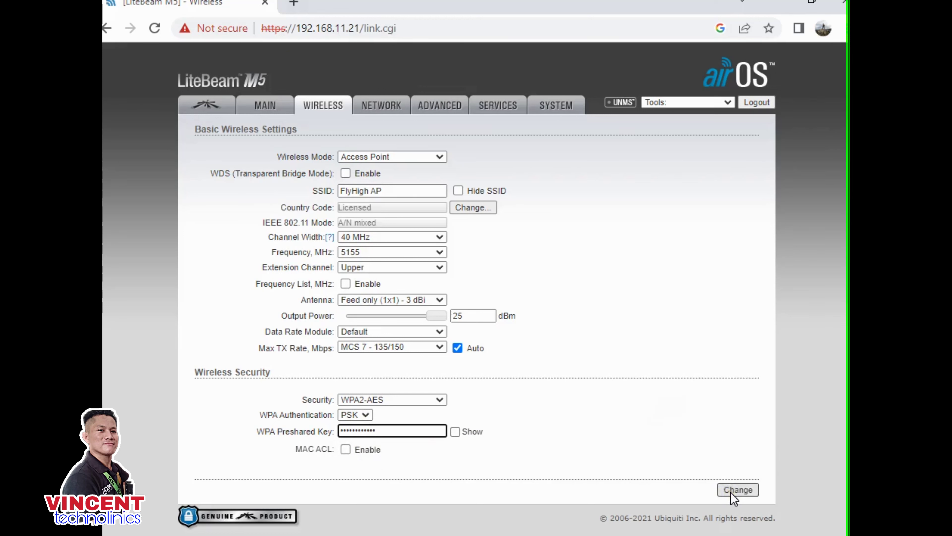
click(735, 490)
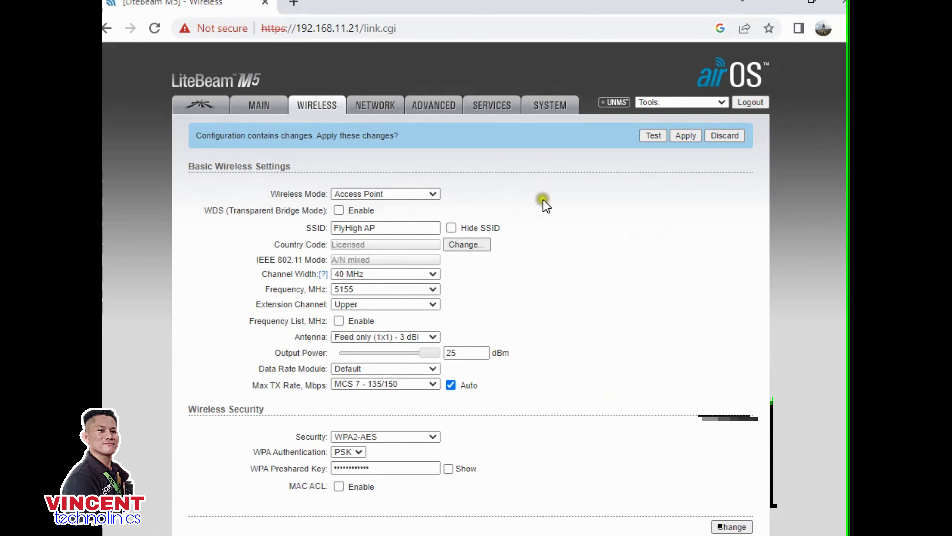
- Apply the pending WPA2-AES wireless changes and wait for the device to reload
click(684, 138)
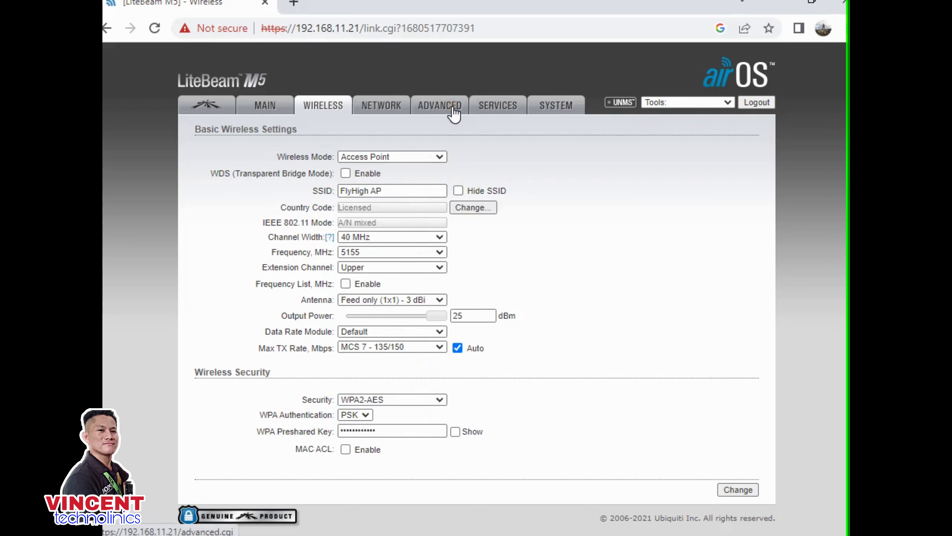
click(557, 110)
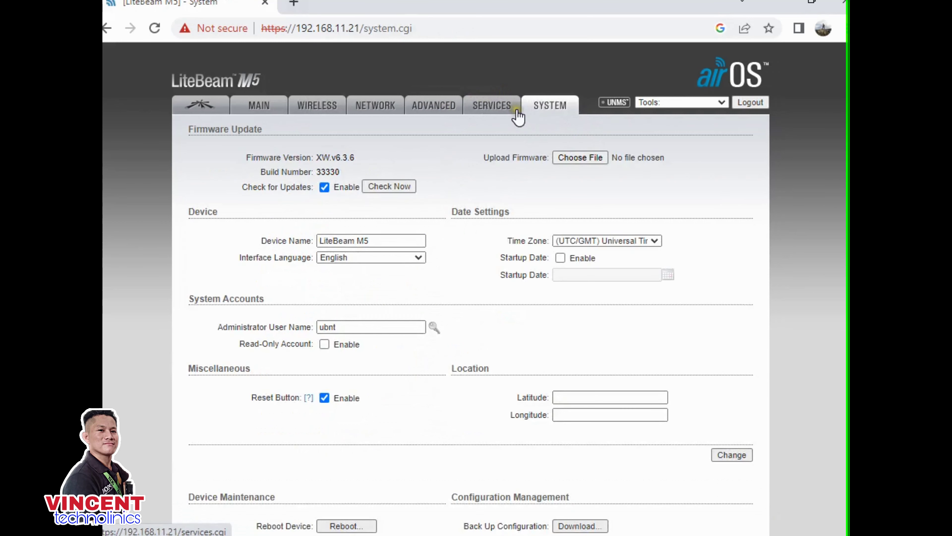
- Turn off Check for Updates and rename the device to FLYHIGHAP
click(318, 188)
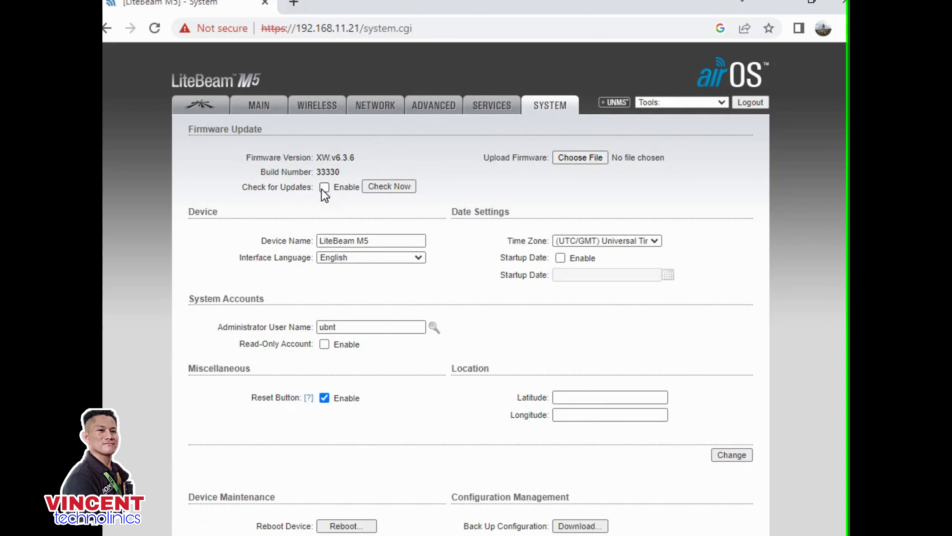
click(377, 243)
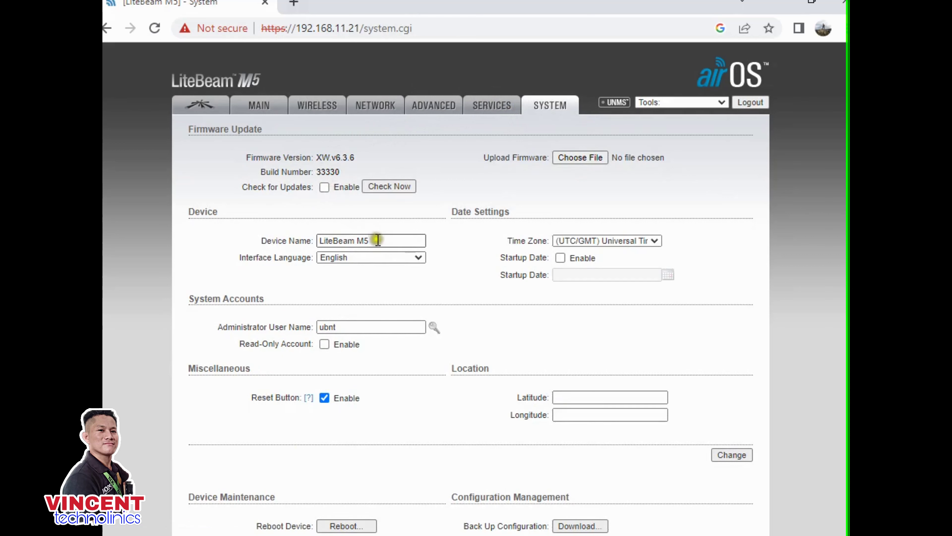
key(BackSpace)
key(BackSpace)
key(BackSpace)
key(BackSpace)
key(BackSpace)
key(BackSpace)
key(BackSpace)
key(BackSpace)
key(BackSpace)
key(BackSpace)
key(BackSpace)
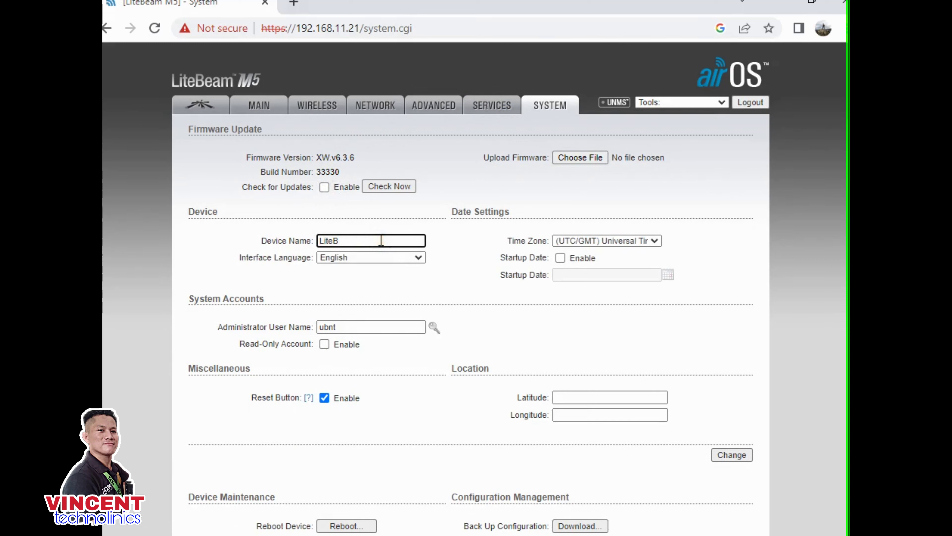
text(FLYHIGHAP)
- Set the time zone to GMT+08:00 Beijing and submit the system changes
click(634, 243)
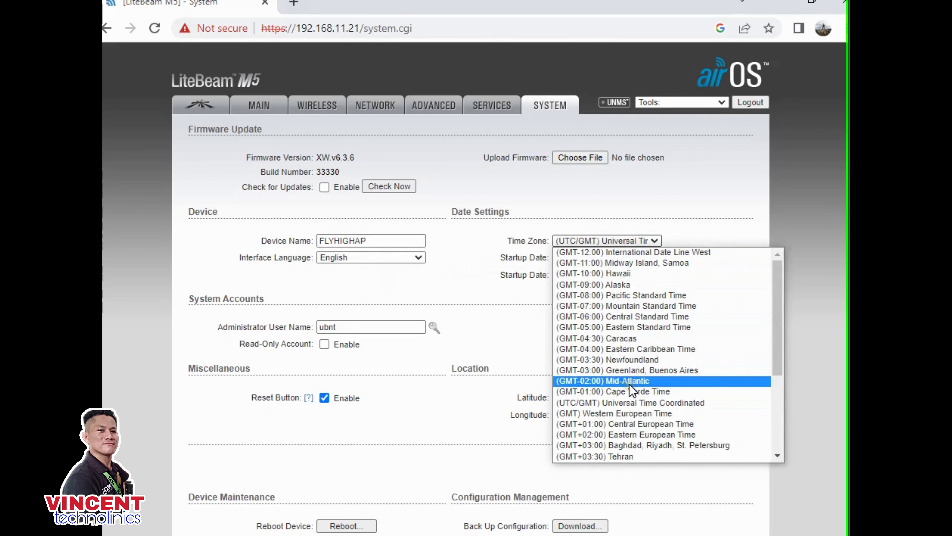
scroll(629, 384, down, 4)
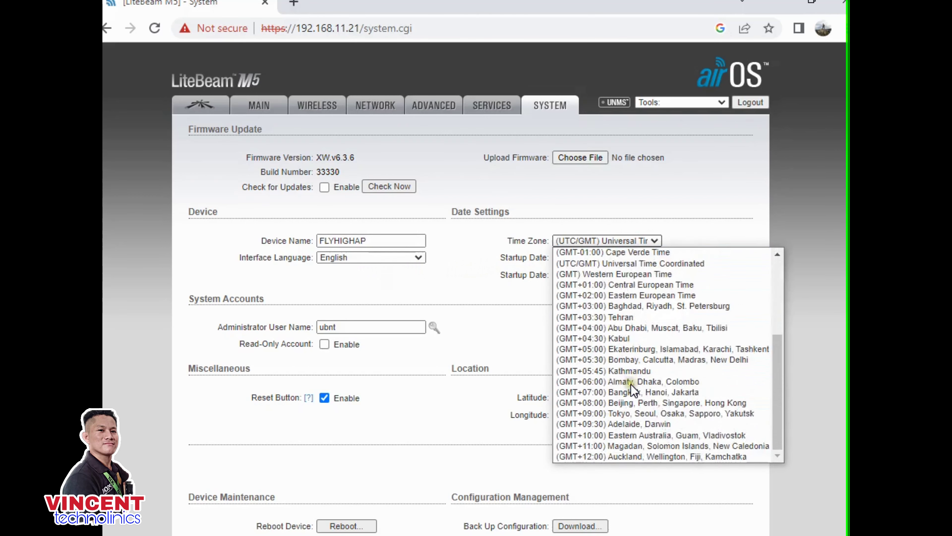
click(616, 401)
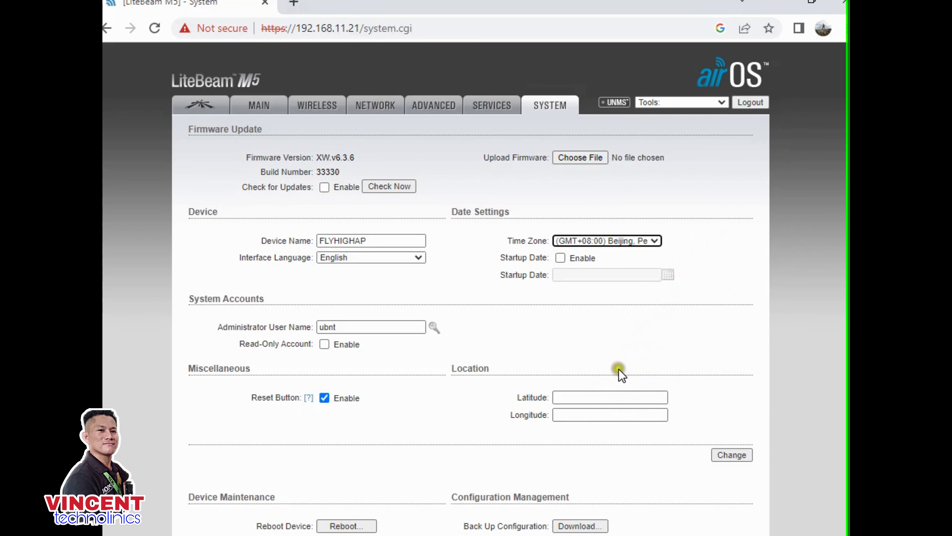
scroll(596, 322, down, 2)
scroll(592, 314, up, 1)
scroll(592, 315, up, 1)
click(728, 456)
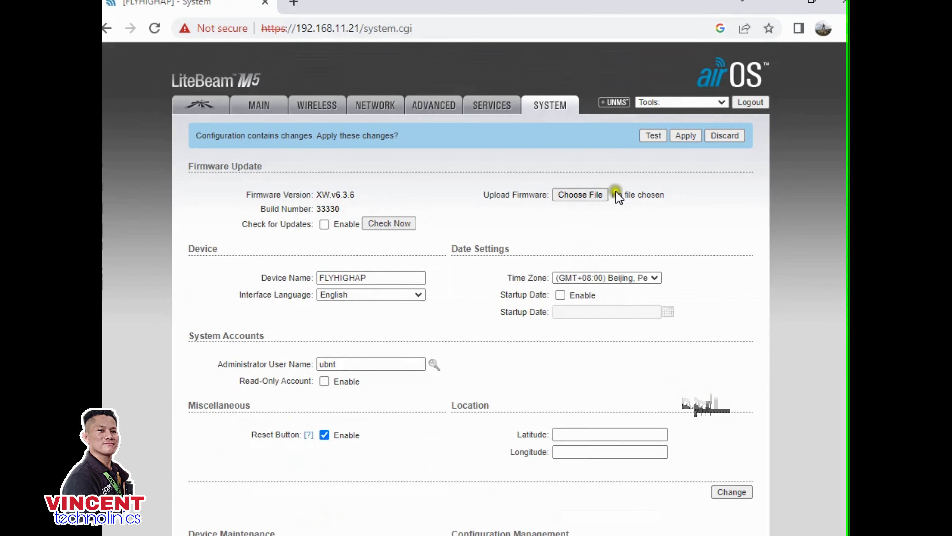
- Apply the pending system changes and view the Network page showing static IP 192.168.11.21
click(687, 136)
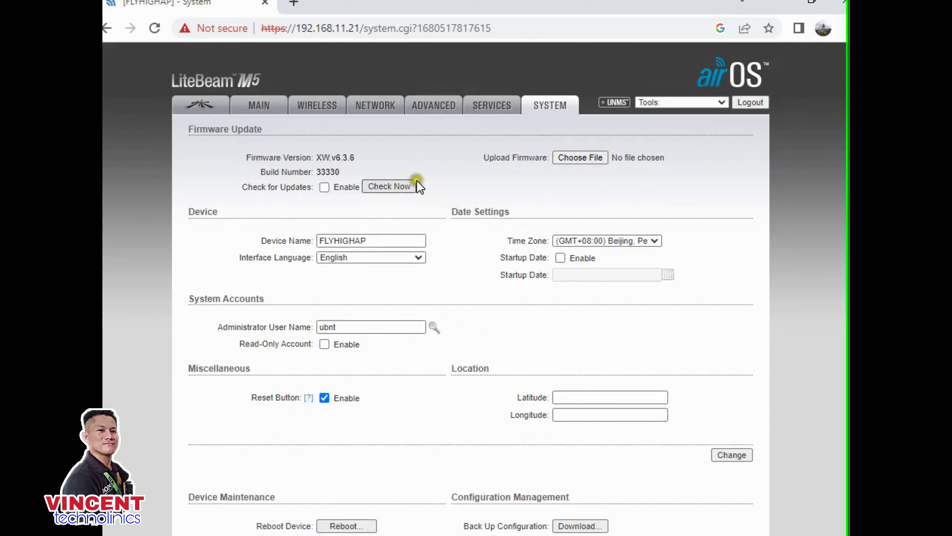
click(376, 110)
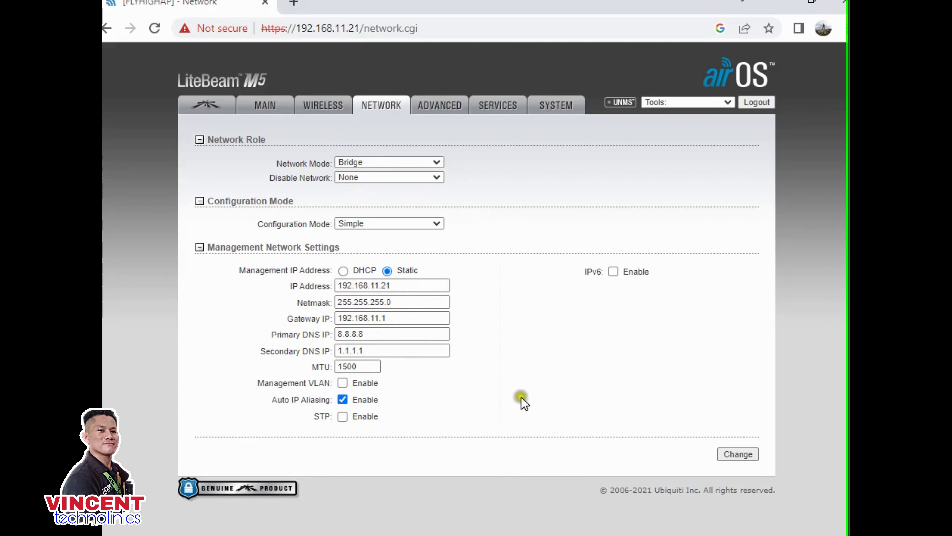
- Check the Wireless and System pages once more, then log out of airOS
click(325, 109)
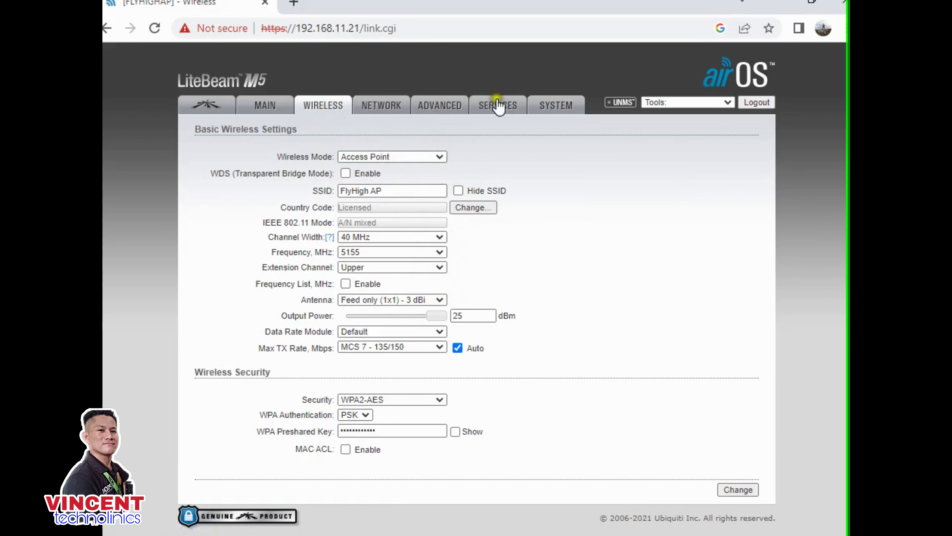
click(556, 104)
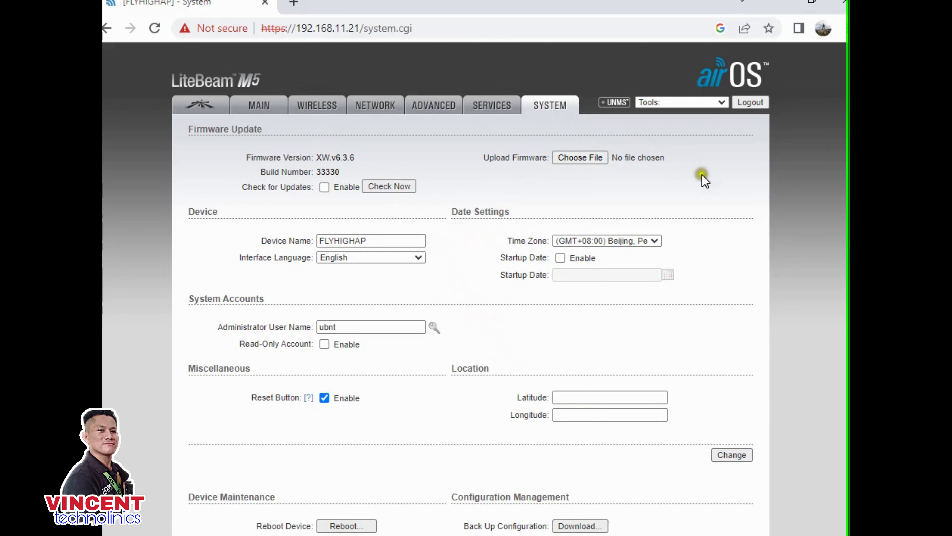
click(751, 106)
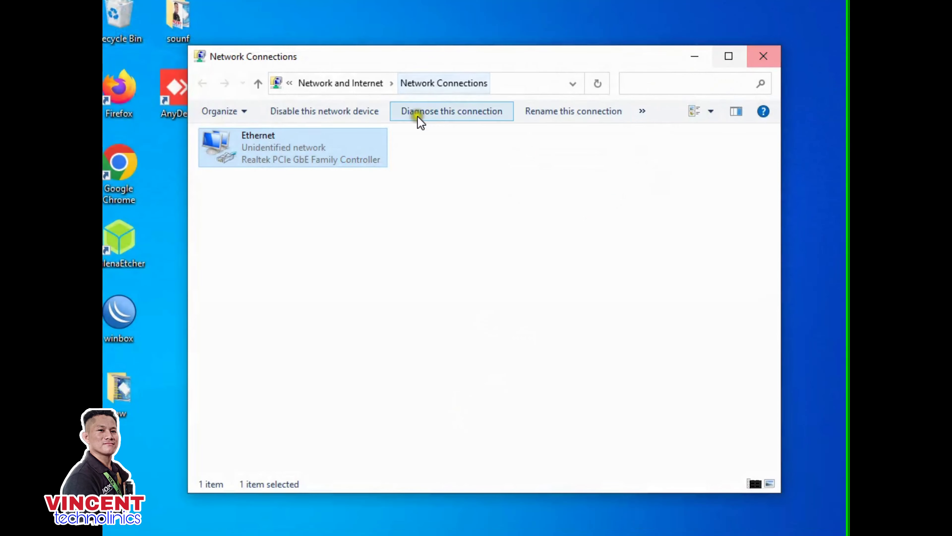
- Set the Ethernet adapter's IPv4 to obtain IP and DNS addresses automatically
double_click(334, 165)
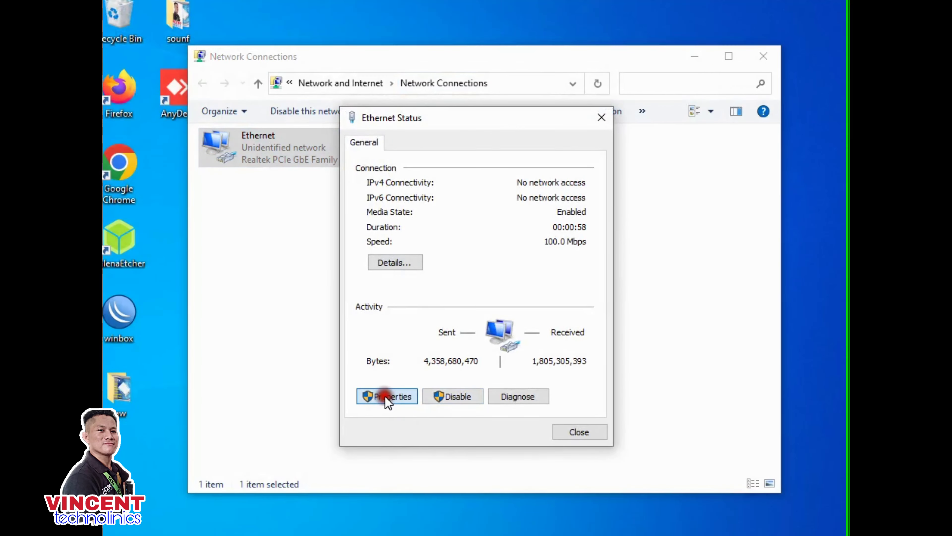
click(385, 395)
double_click(456, 286)
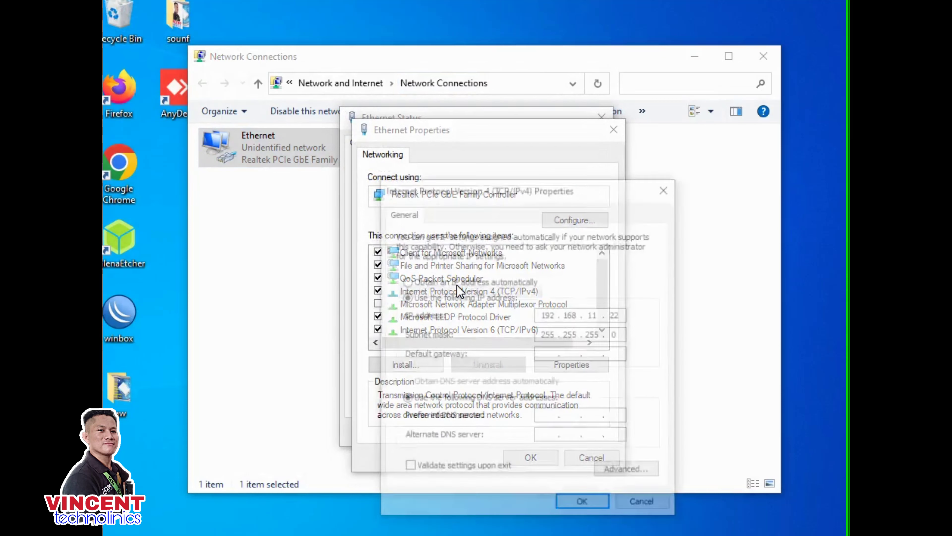
click(412, 278)
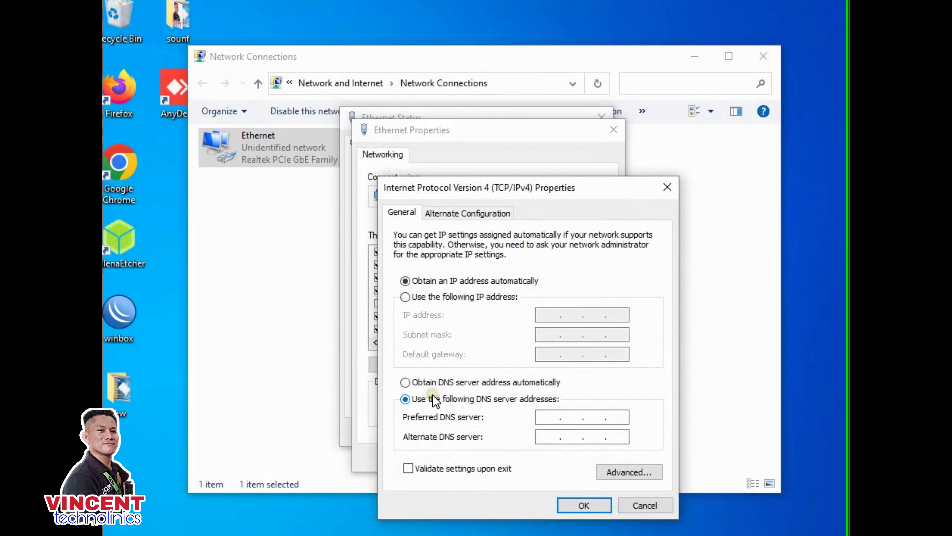
click(424, 382)
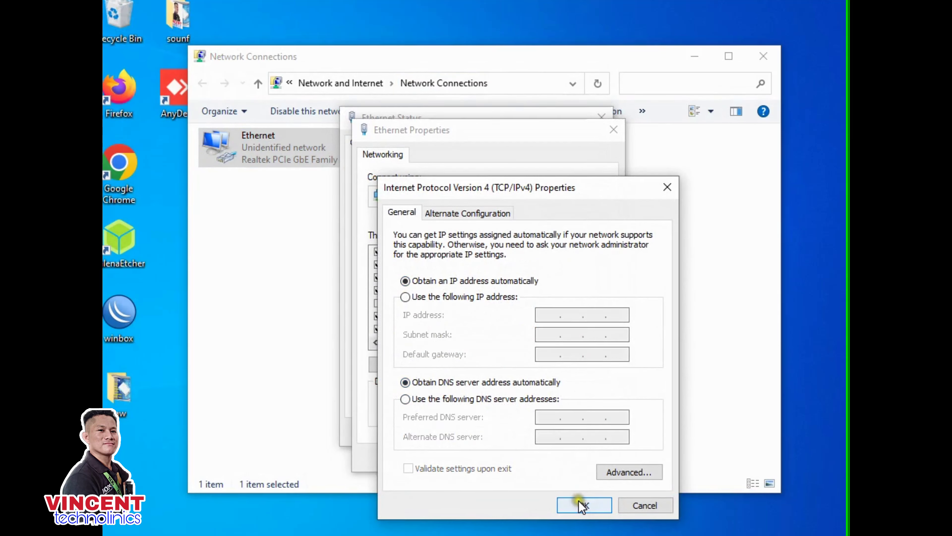
click(582, 504)
- Close the Ethernet dialogs and Network Connections window, then refresh the desktop
click(530, 458)
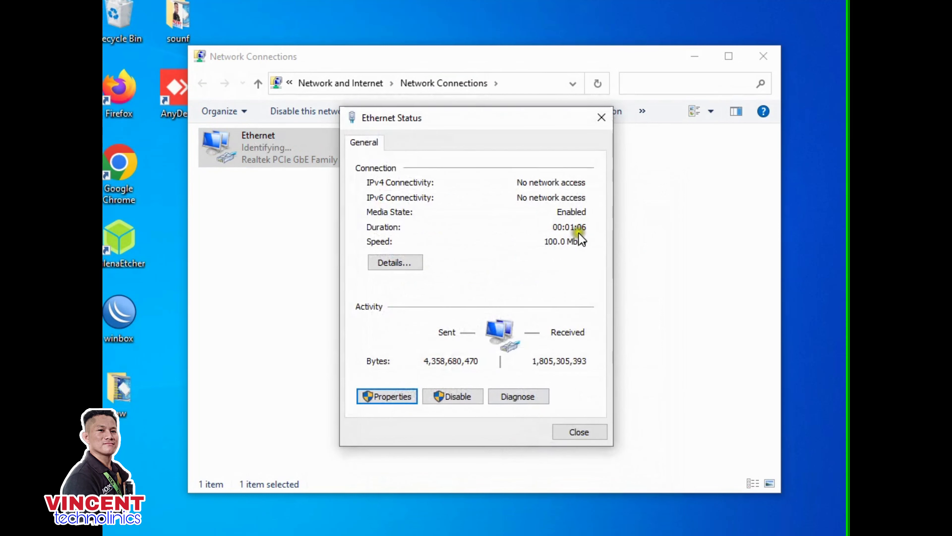
click(587, 432)
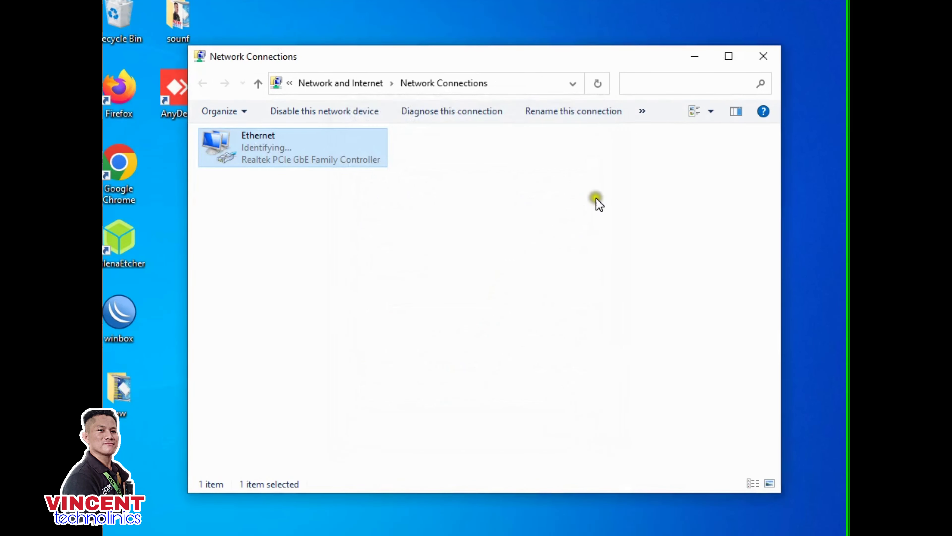
click(764, 55)
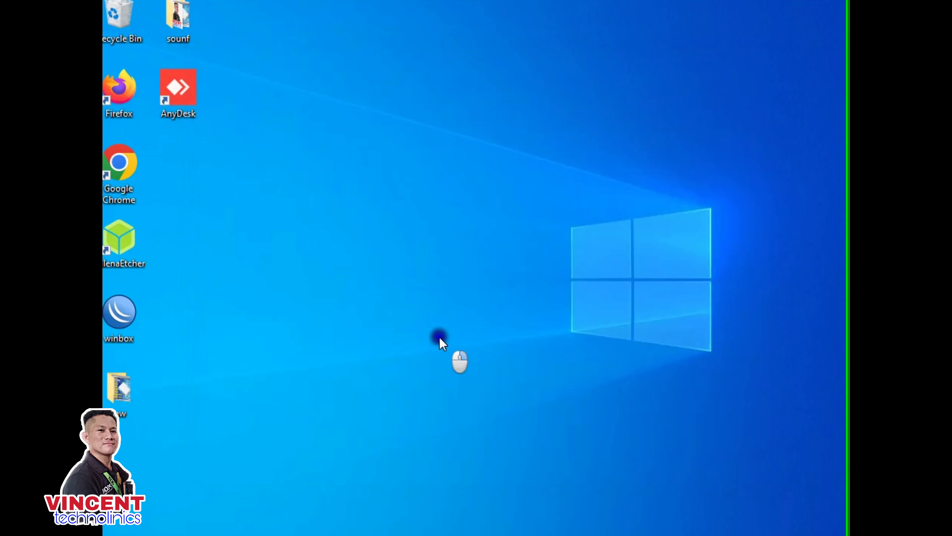
right_click(440, 337)
click(470, 401)
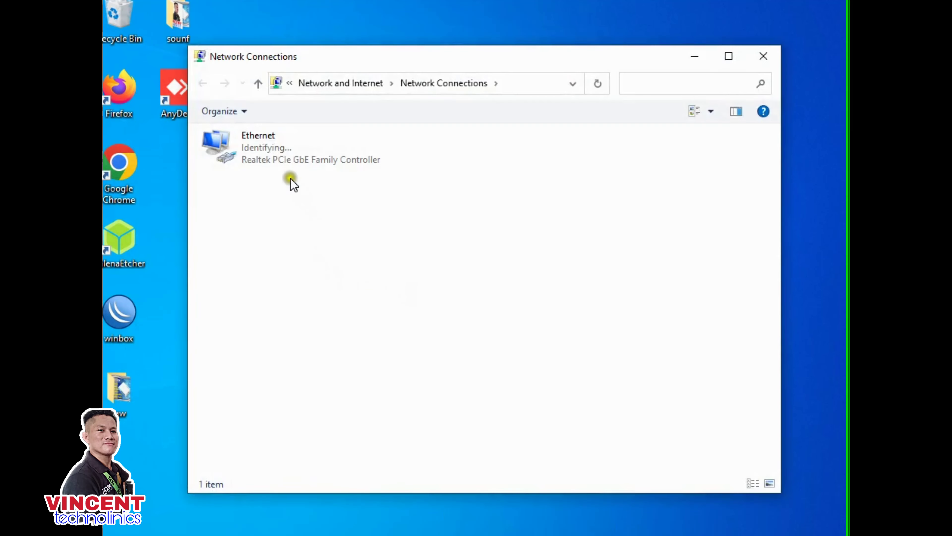
- Reopen the Ethernet connection's status and its Properties dialog
click(291, 155)
double_click(292, 155)
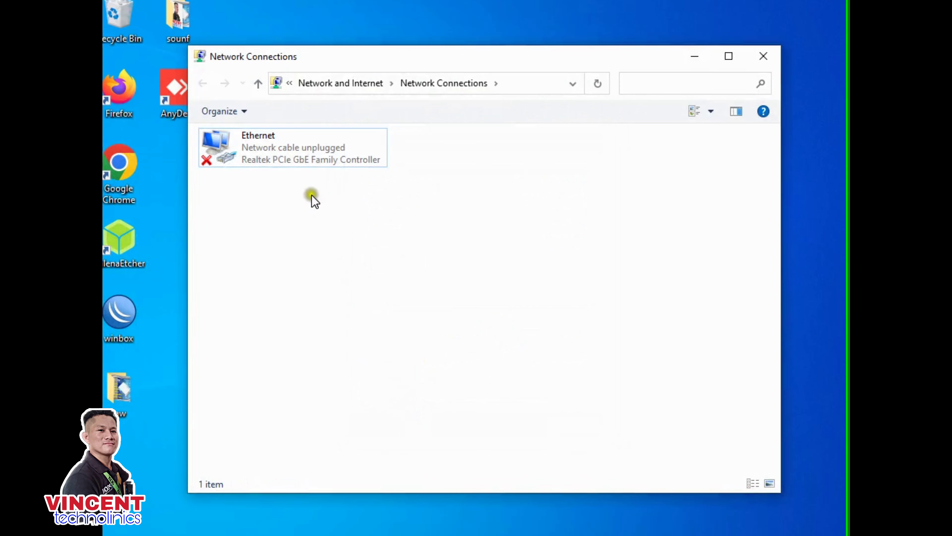
double_click(316, 162)
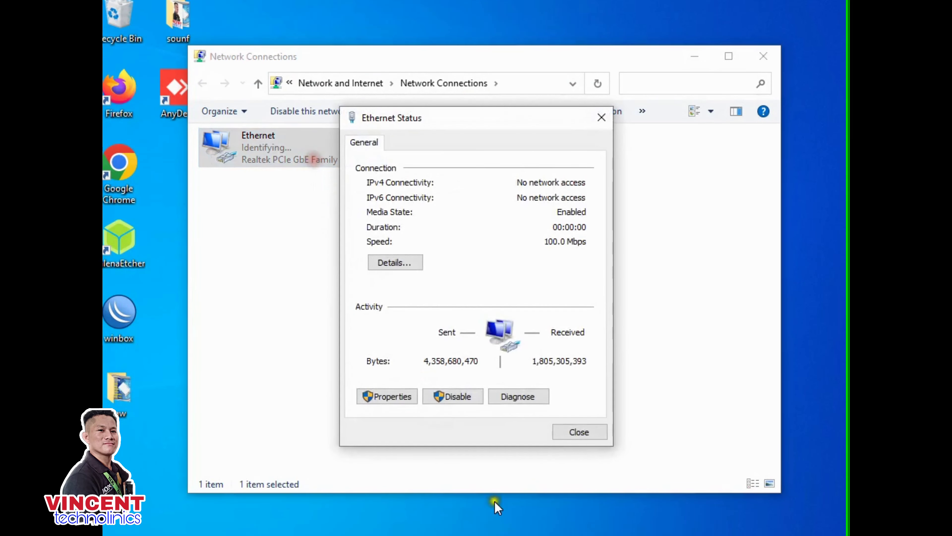
click(398, 396)
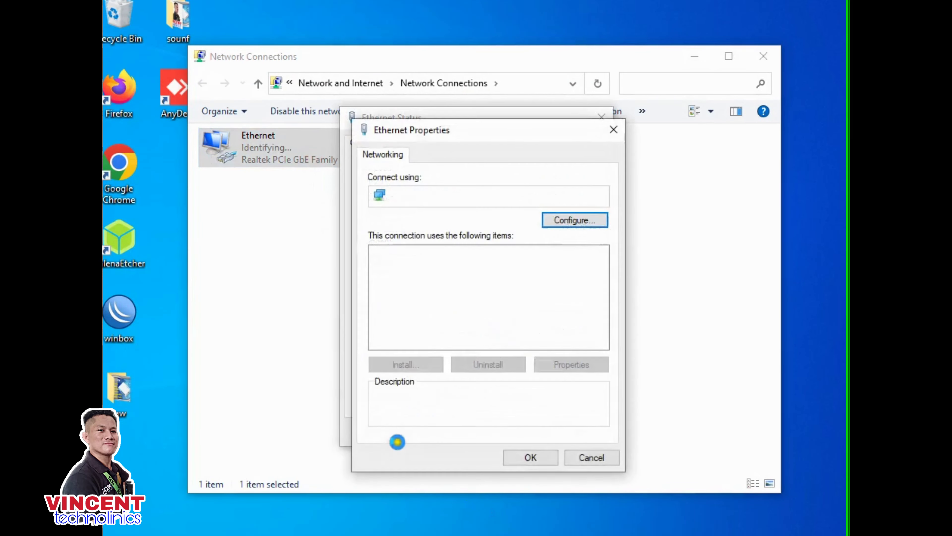
- Set Ethernet IPv4 to static 192.168.1.25, mask 255.255.255.0, gateway 192.168.1.20, and save
double_click(499, 291)
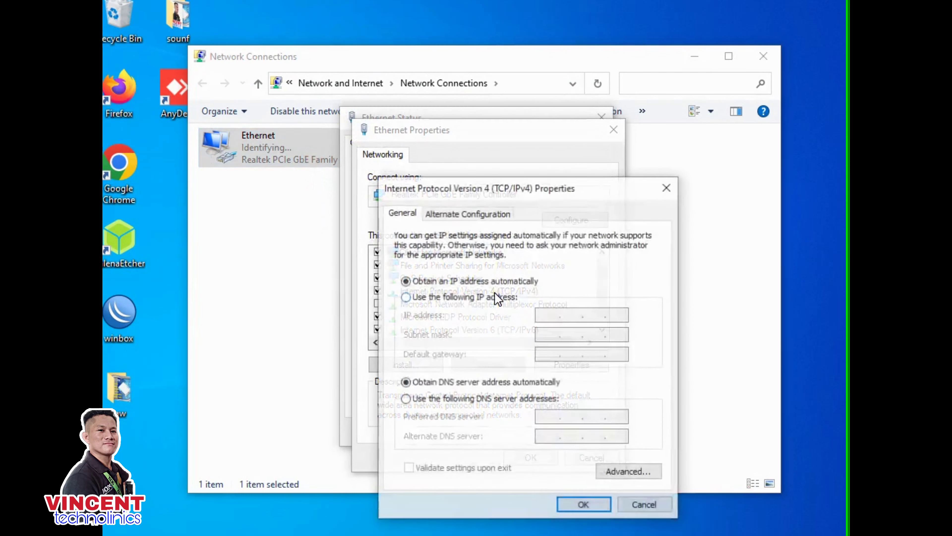
click(451, 296)
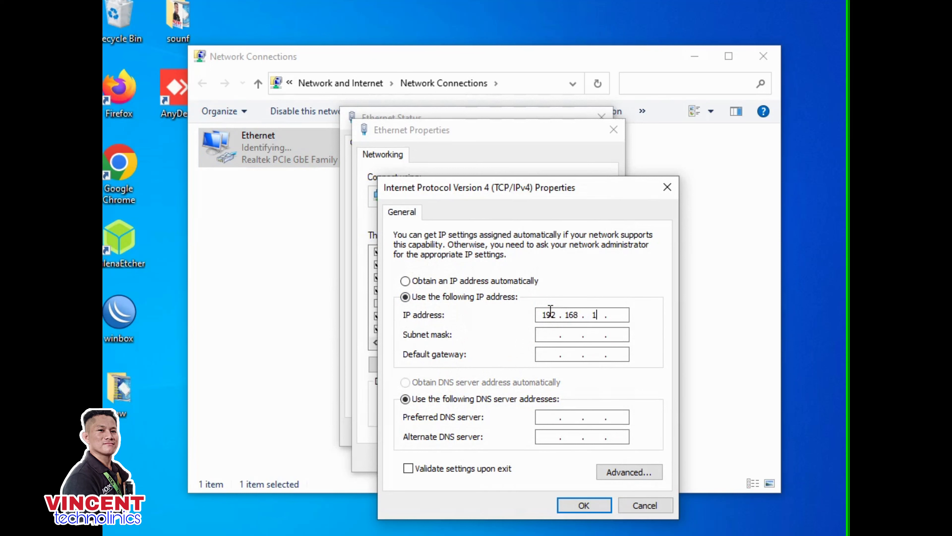
click(549, 334)
click(544, 354)
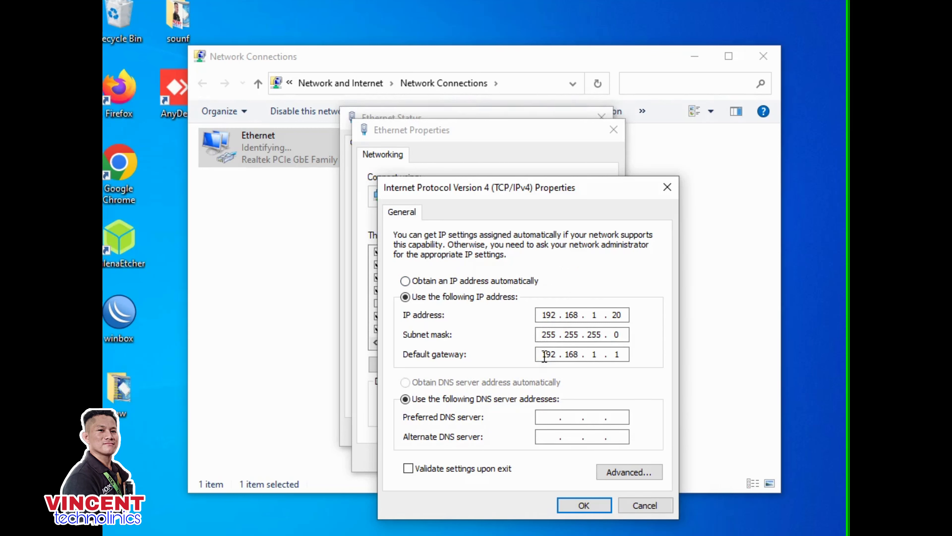
click(621, 314)
click(623, 354)
key(BackSpace)
text(20)
click(563, 506)
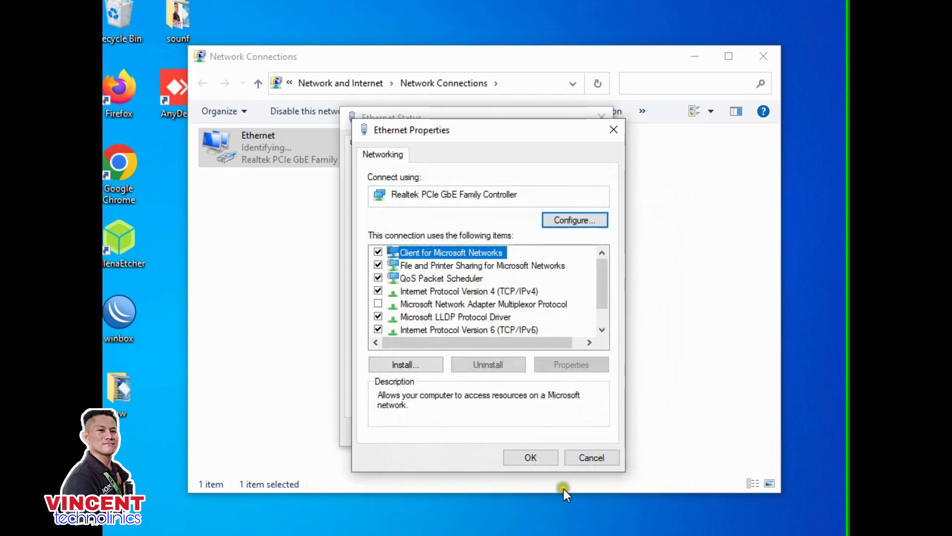
click(542, 467)
click(600, 430)
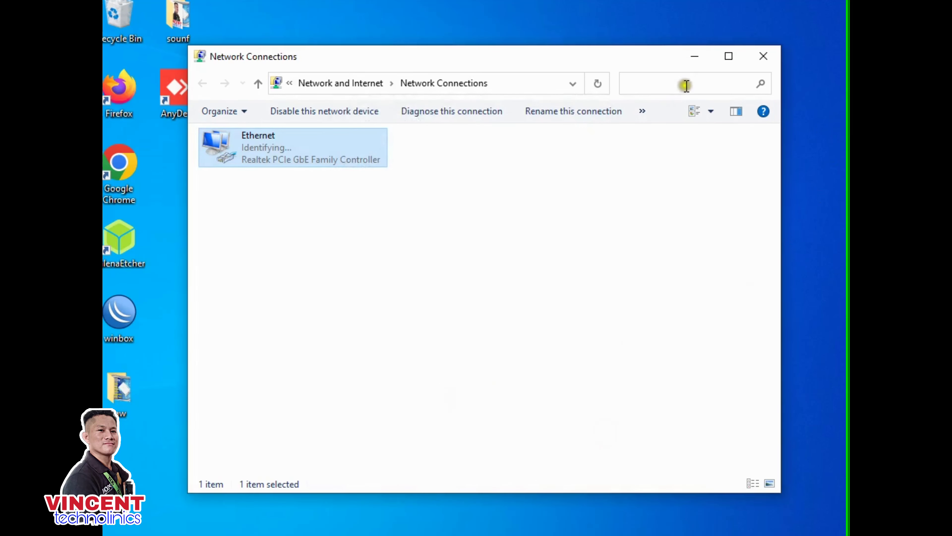
- Verify the saved IPv4 settings, then launch Google Chrome
double_click(333, 150)
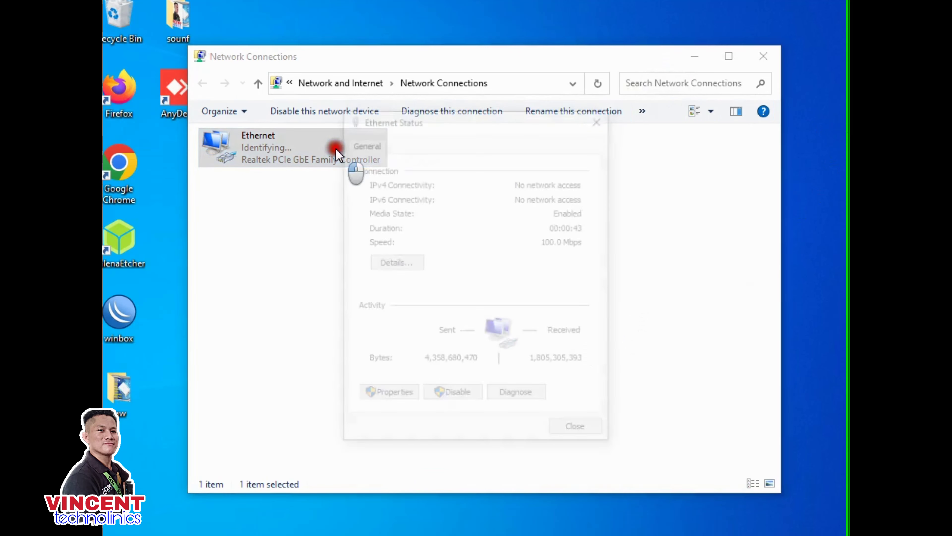
click(404, 397)
double_click(460, 291)
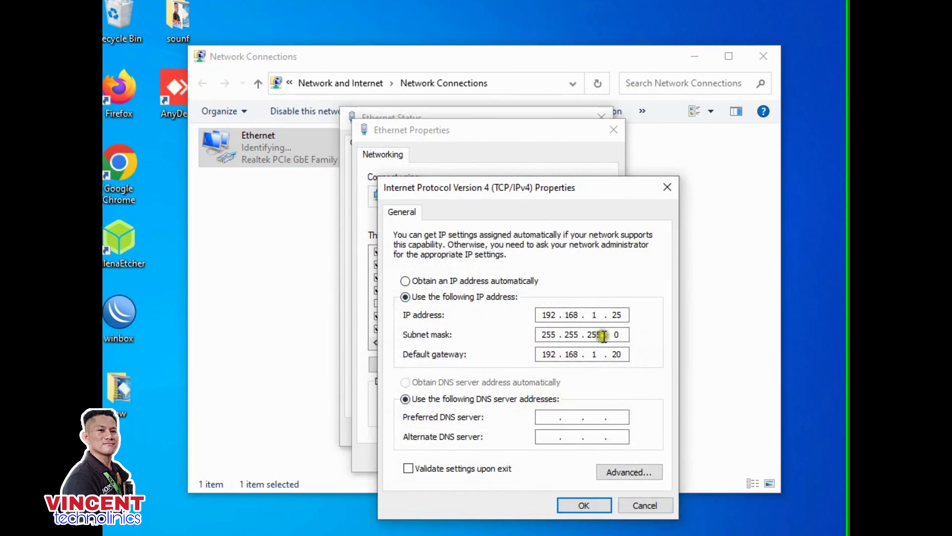
click(600, 505)
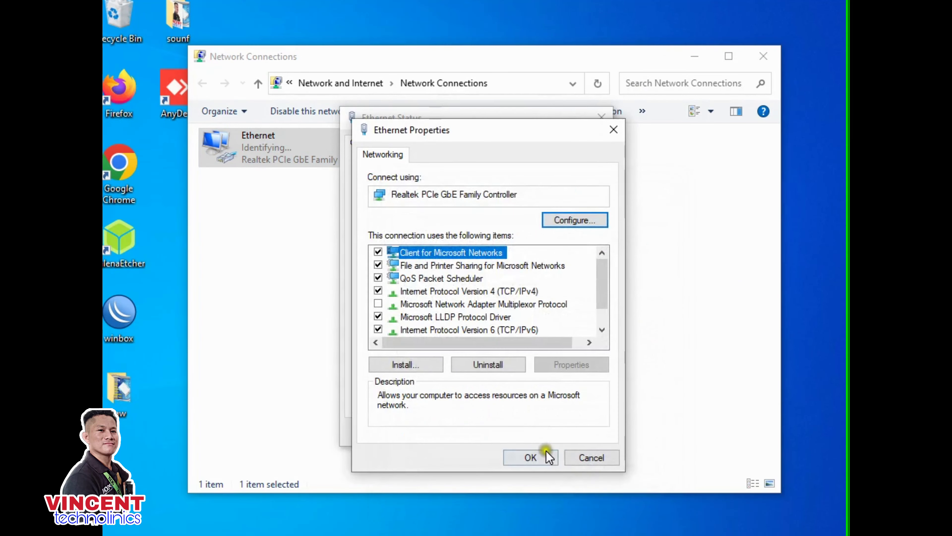
click(551, 456)
click(578, 433)
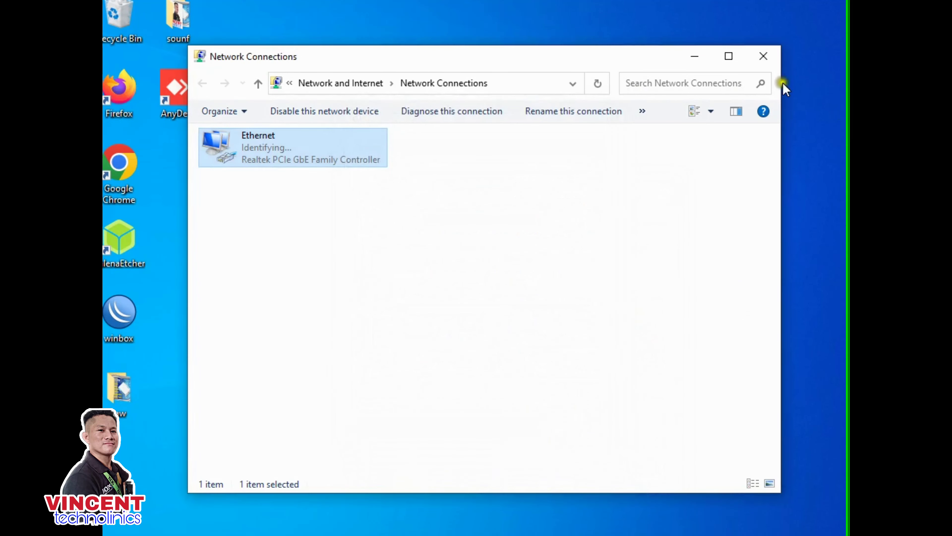
click(134, 190)
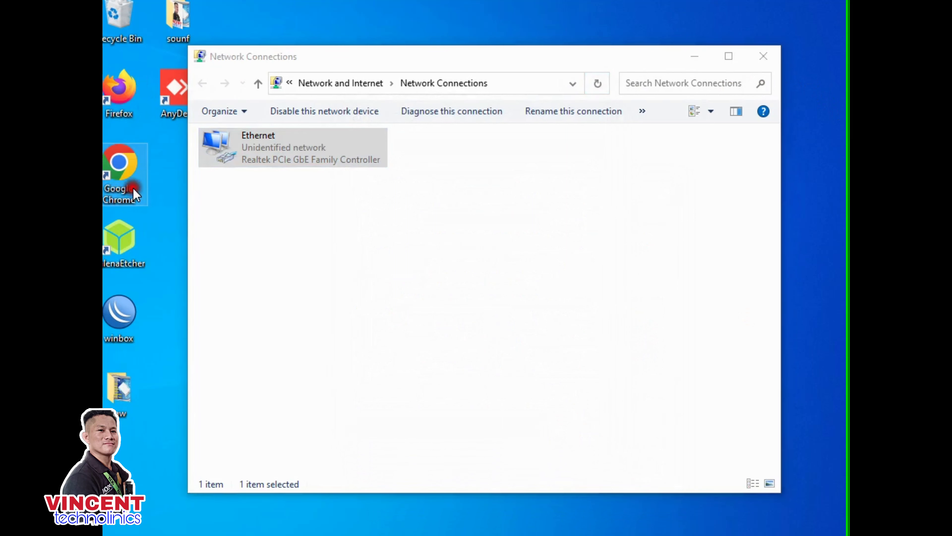
double_click(133, 187)
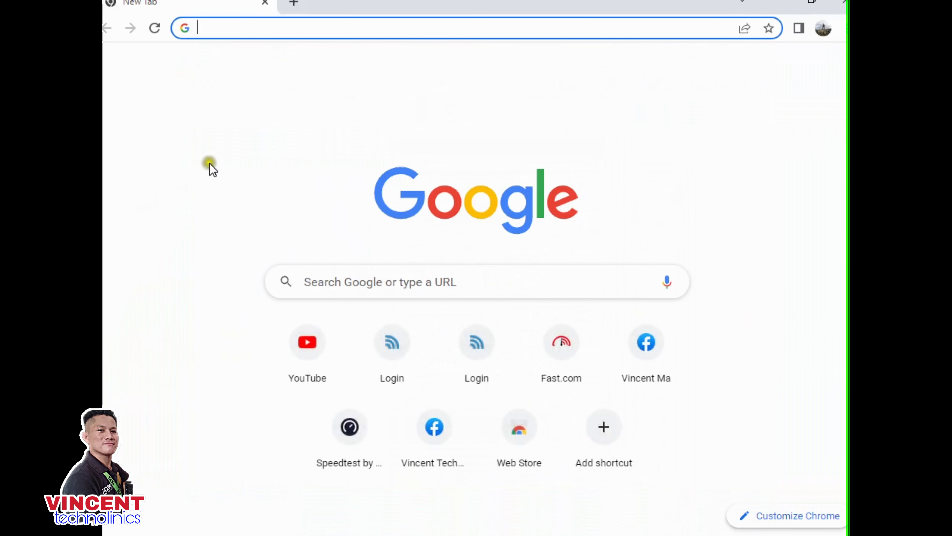
- Browse to 192.168.1.20 and retry loading the device page
text(192.168.1.20)
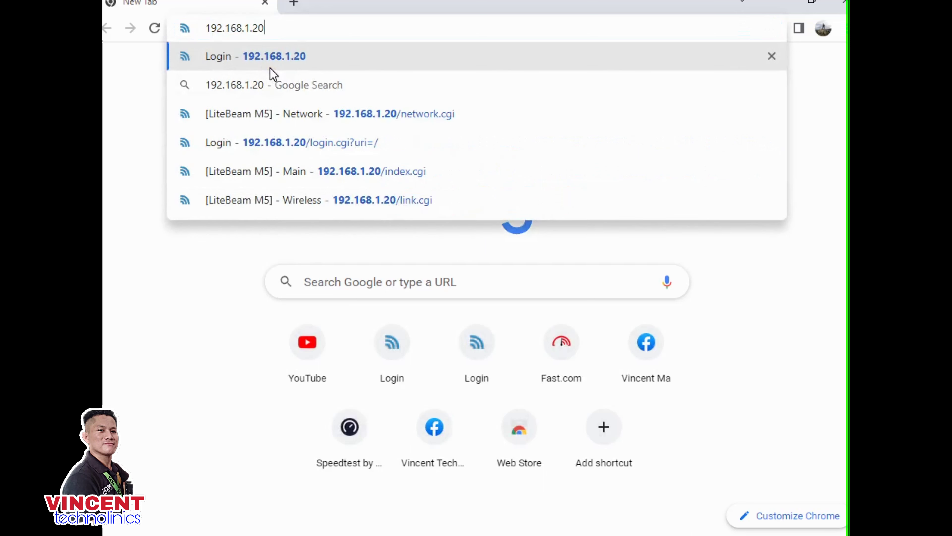
key(Return)
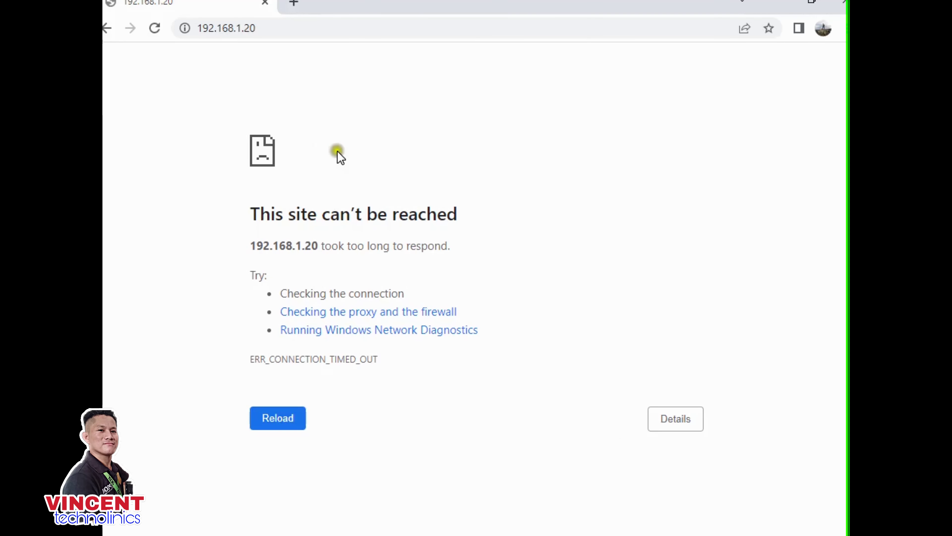
click(248, 421)
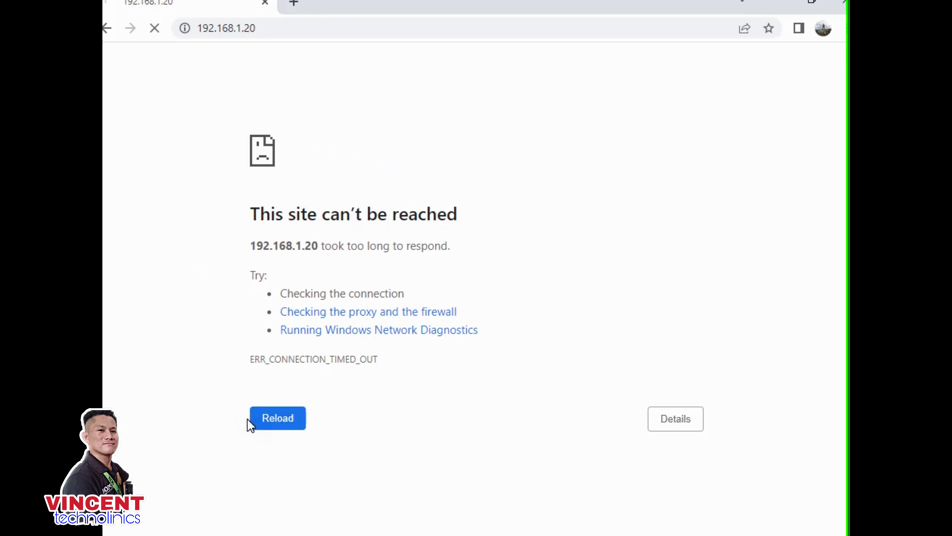
click(249, 413)
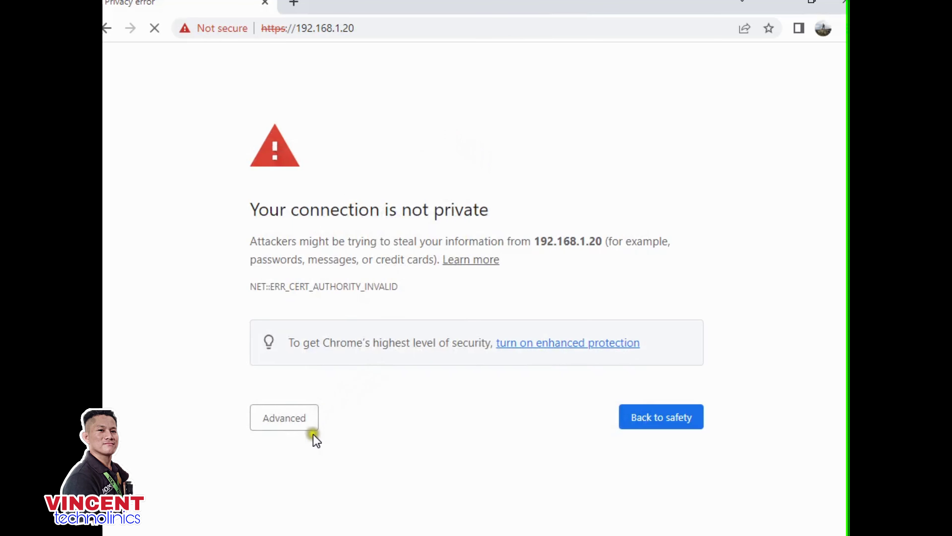
- Bypass the certificate warning and proceed to 192.168.1.20
click(308, 427)
click(309, 427)
click(306, 419)
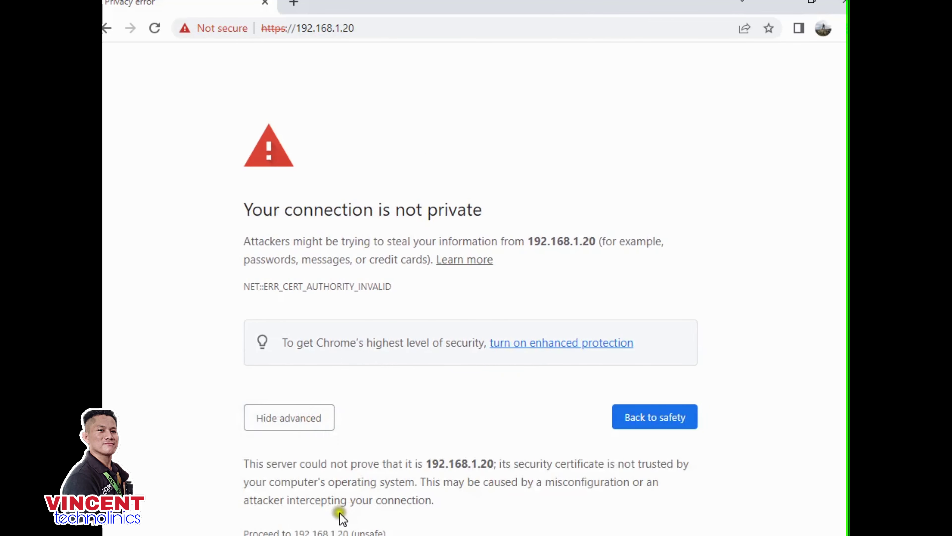
click(329, 532)
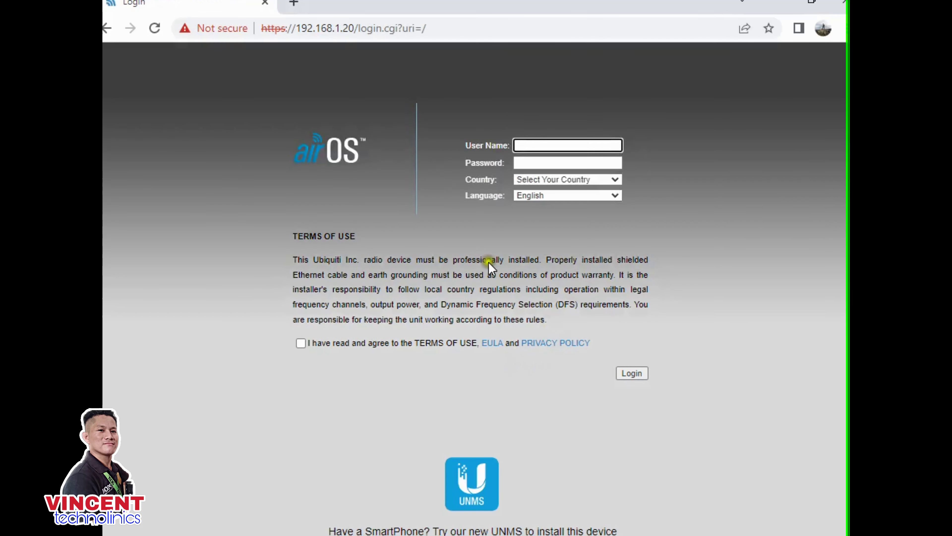
- Log in with the saved default credentials, country Licensed, and the terms of use accepted
click(528, 143)
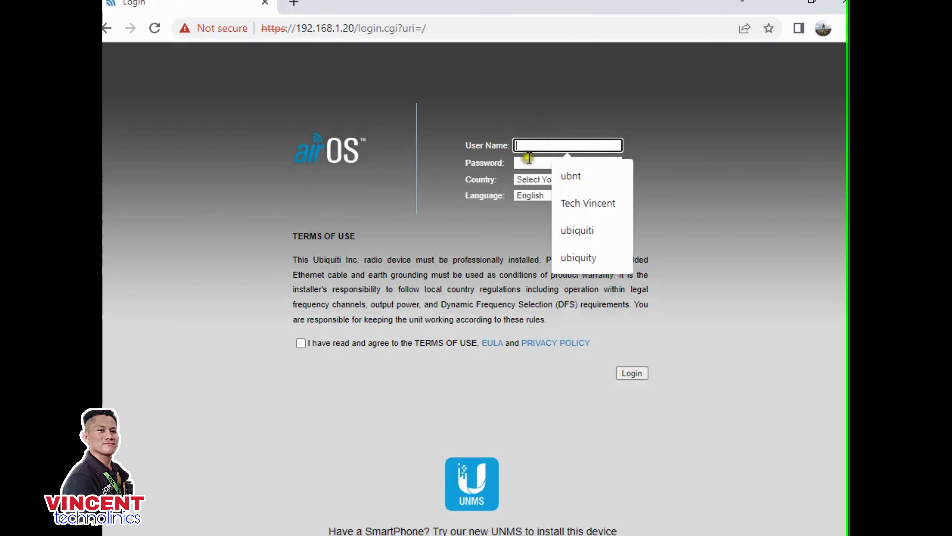
click(565, 174)
click(533, 165)
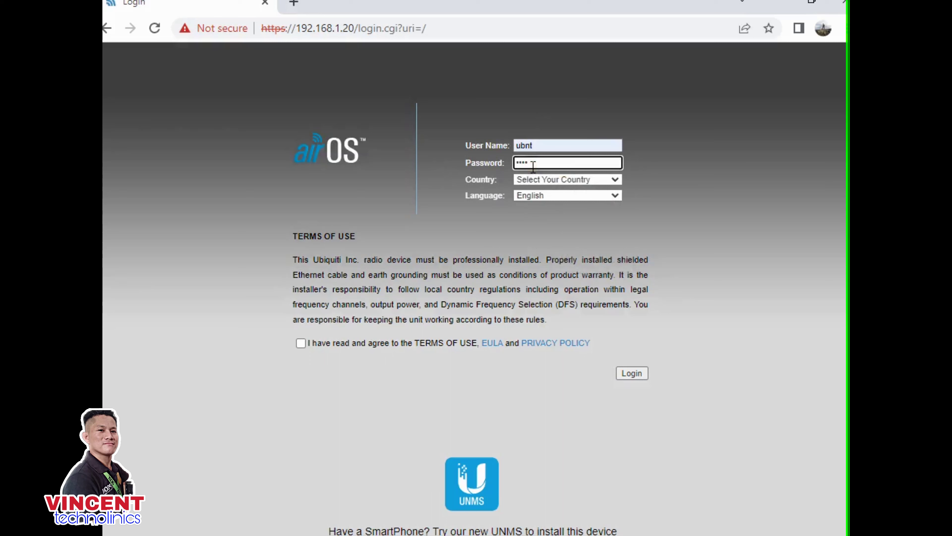
click(557, 180)
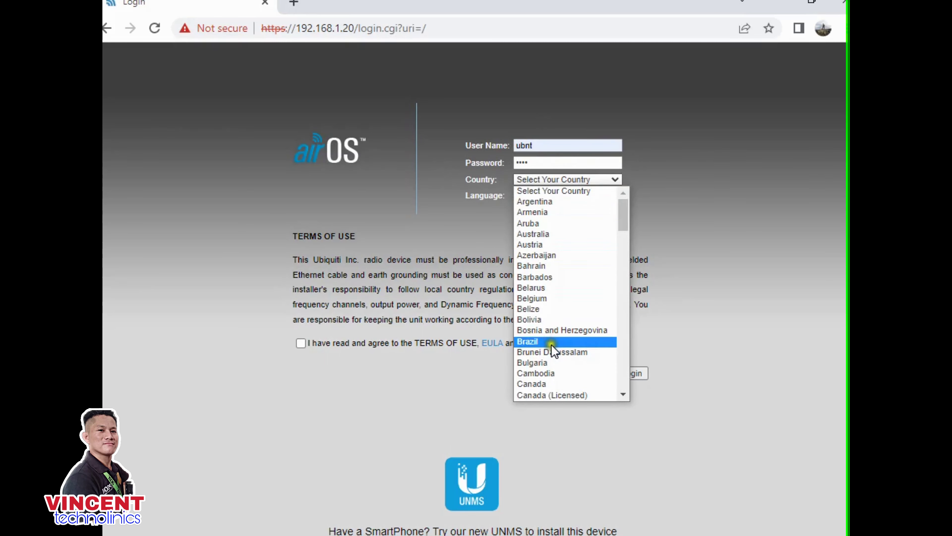
scroll(552, 347, down, 15)
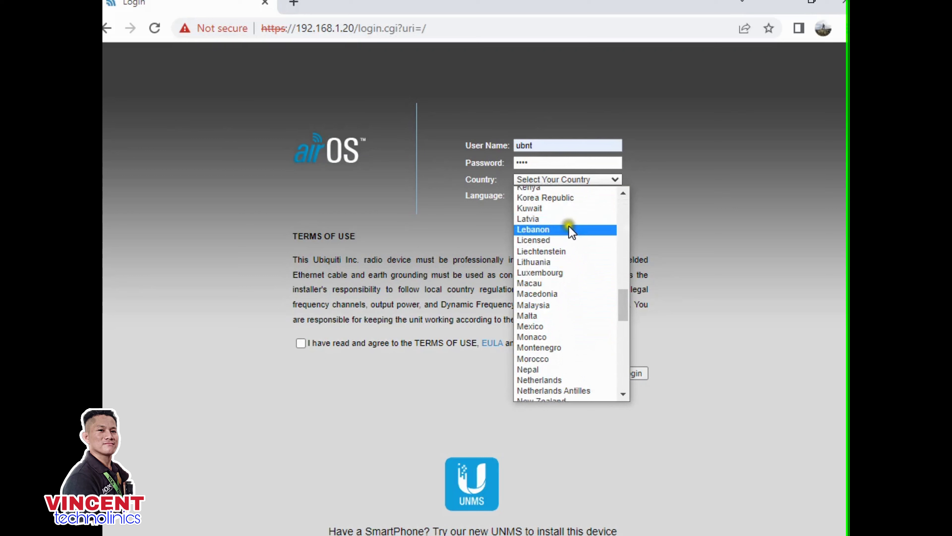
click(548, 240)
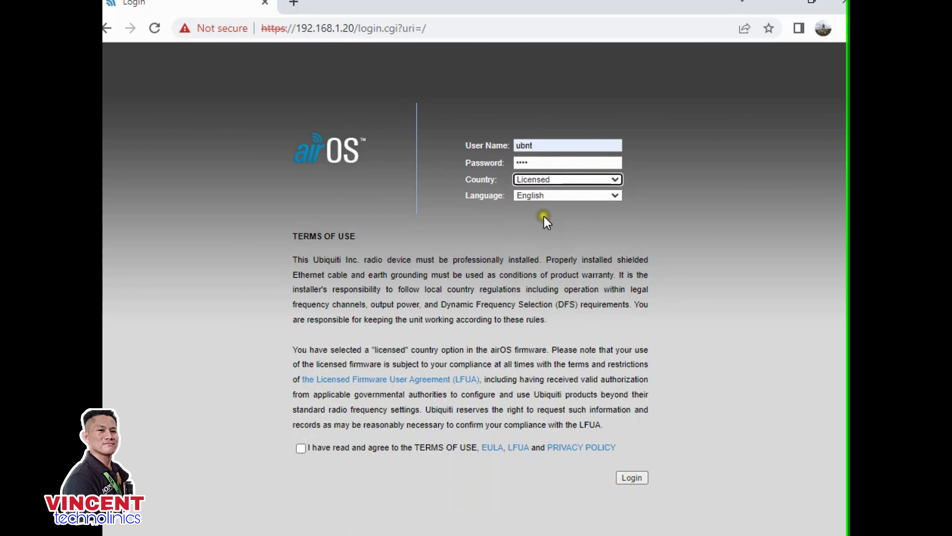
click(338, 447)
click(627, 477)
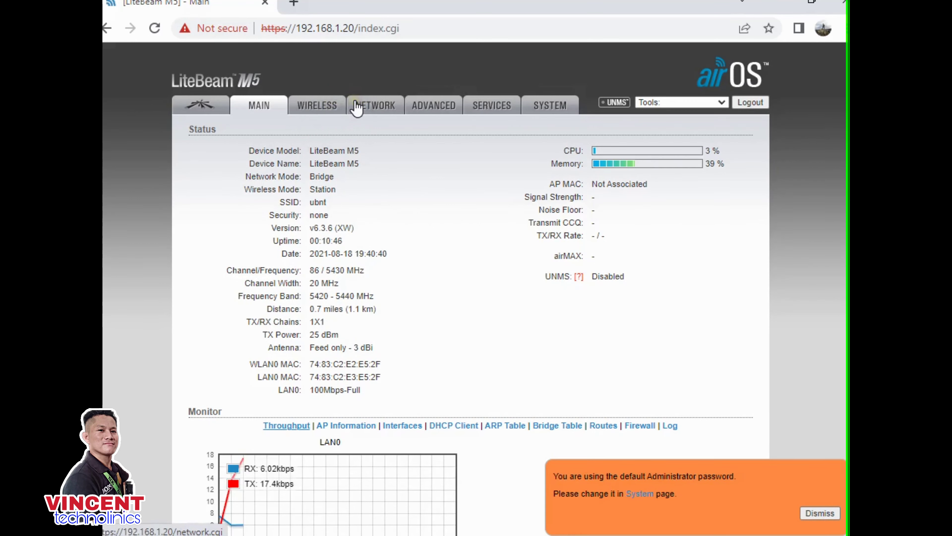
- On the Network page, make the management address static 192.168.11.22
click(348, 104)
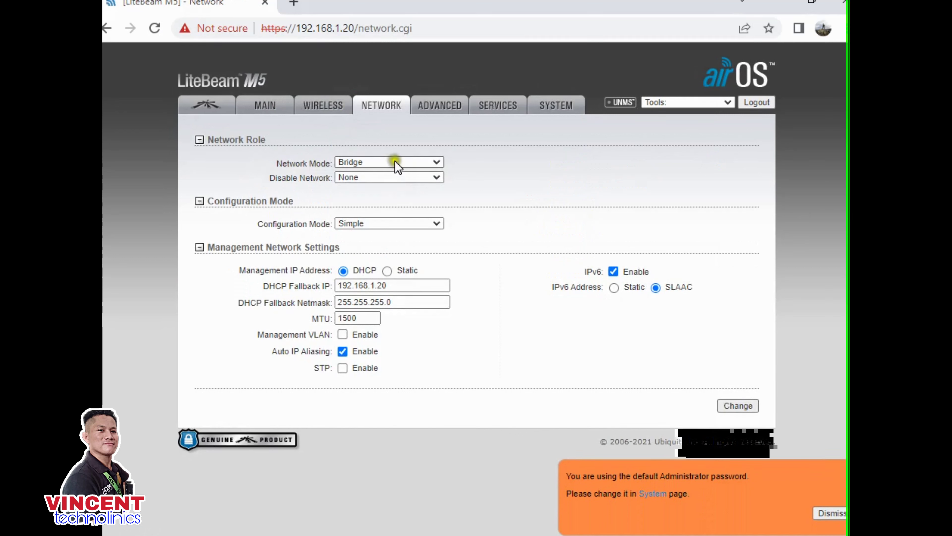
click(387, 271)
click(384, 286)
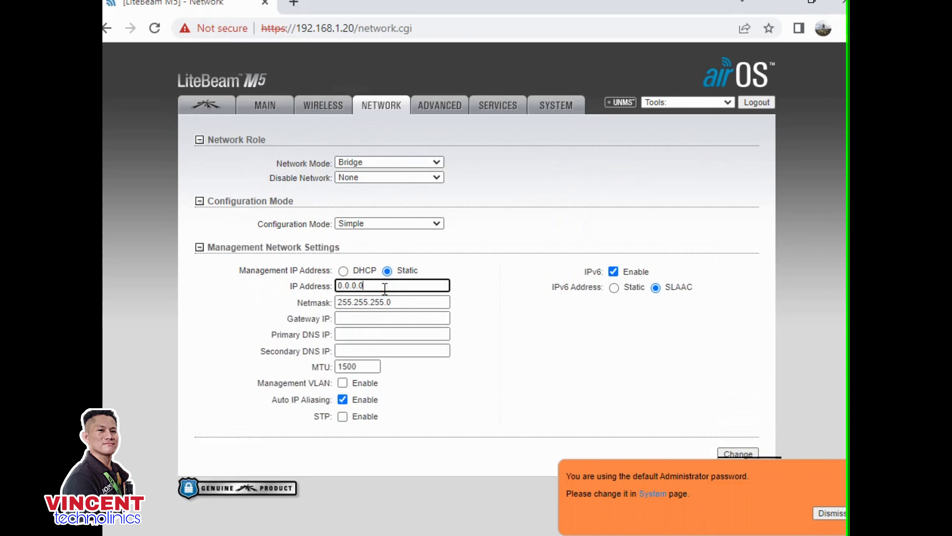
key(BackSpace)
key(BackSpace)
key(BackSpace)
key(BackSpace)
key(BackSpace)
key(BackSpace)
text(192.168)
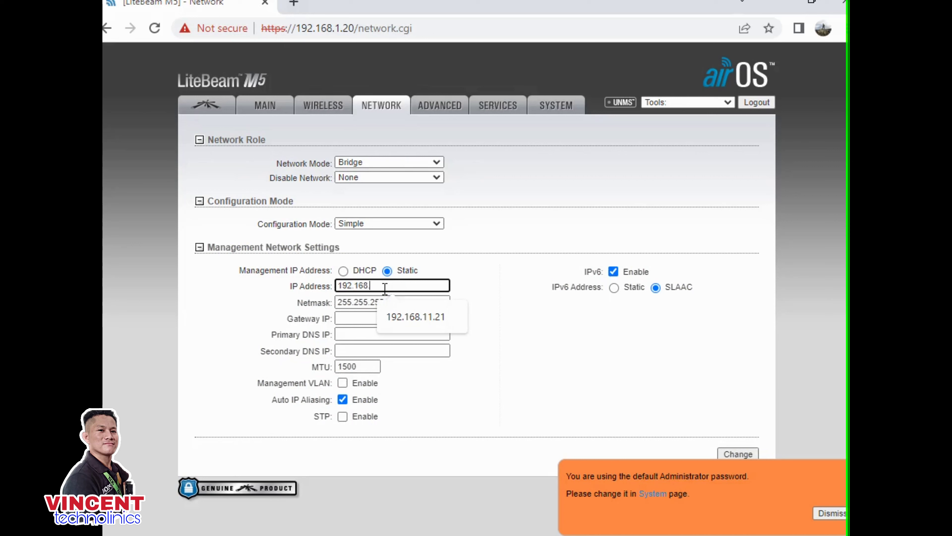
text(.11.22)
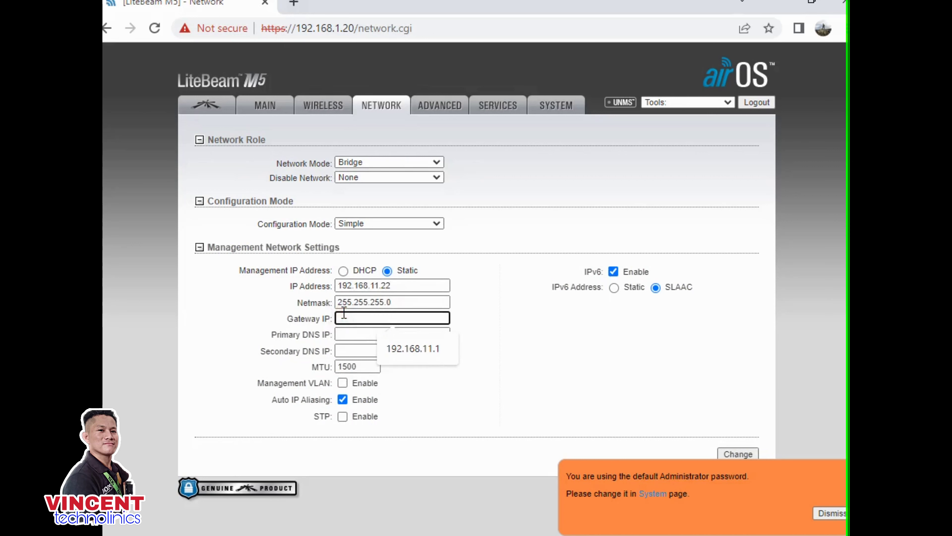
- Set gateway 192.168.11.1, DNS 8.8.8.8 and 1.1.1.1, disable IPv6, and submit
click(395, 352)
click(365, 333)
click(401, 366)
click(365, 350)
click(395, 378)
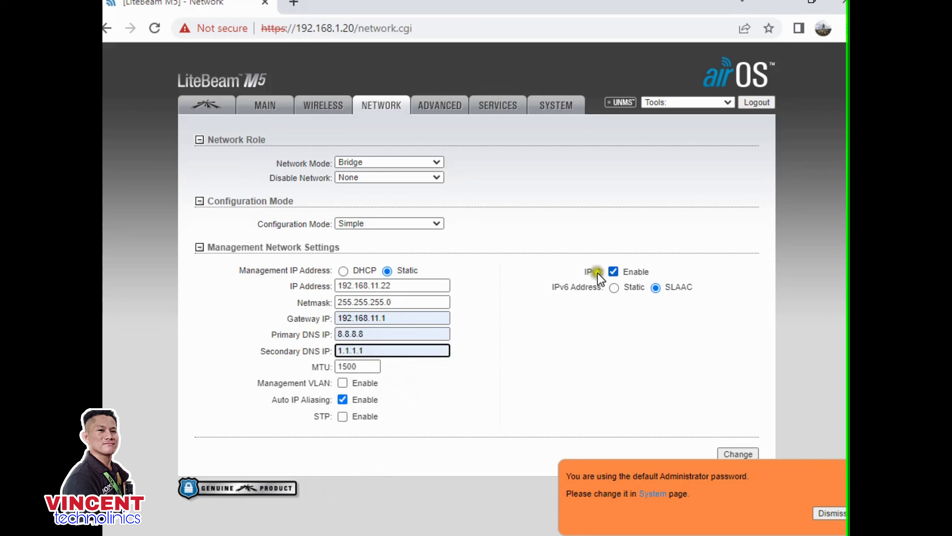
click(615, 271)
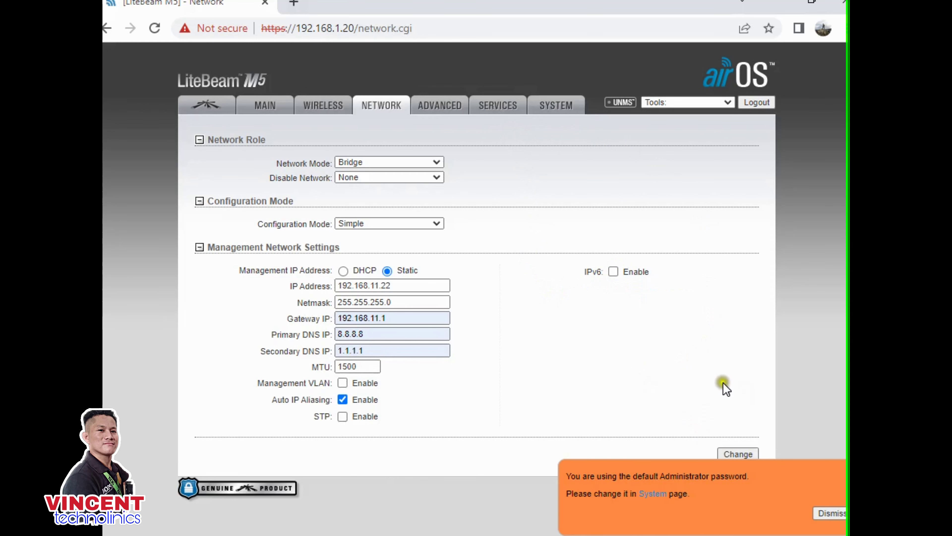
click(730, 454)
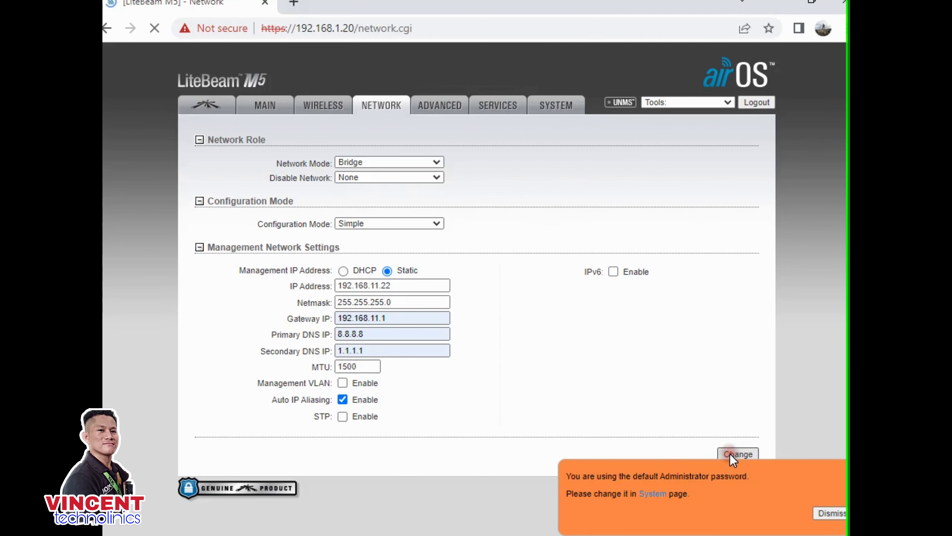
click(458, 319)
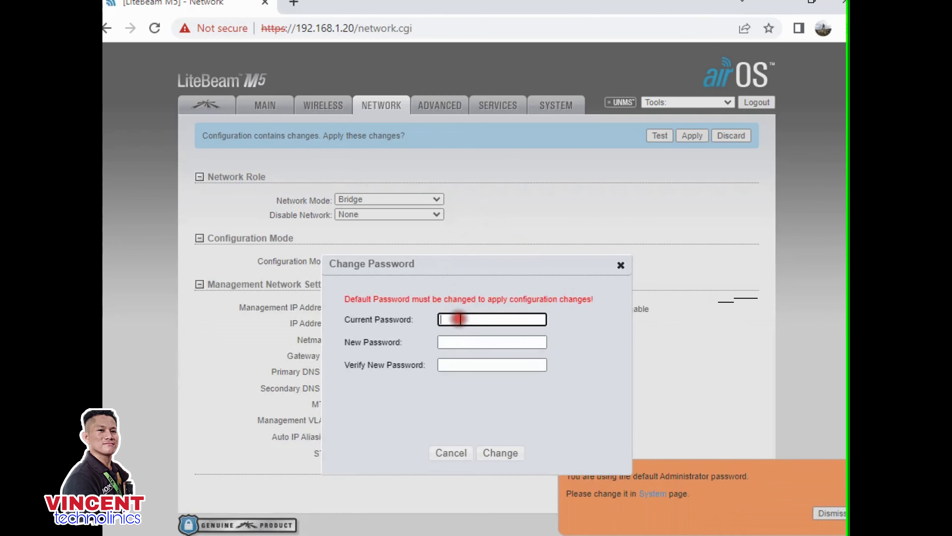
- Enter the current default password and the new administrator password in the Change Password dialog
text(ubnt)
click(461, 342)
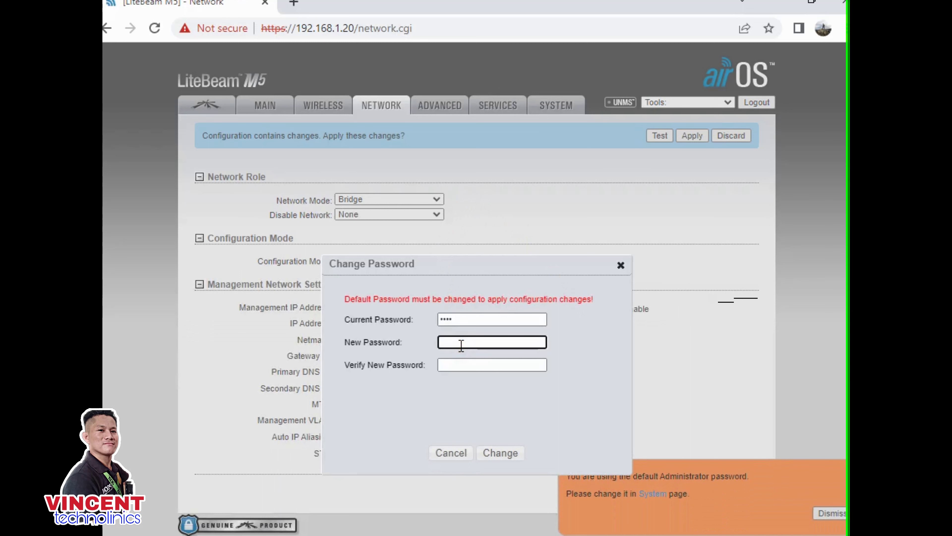
text(admin12)
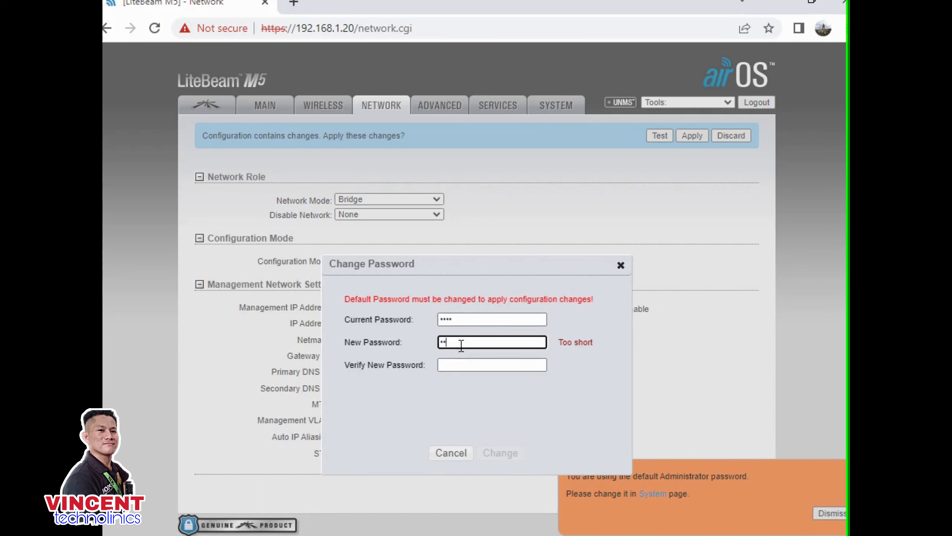
text(34567)
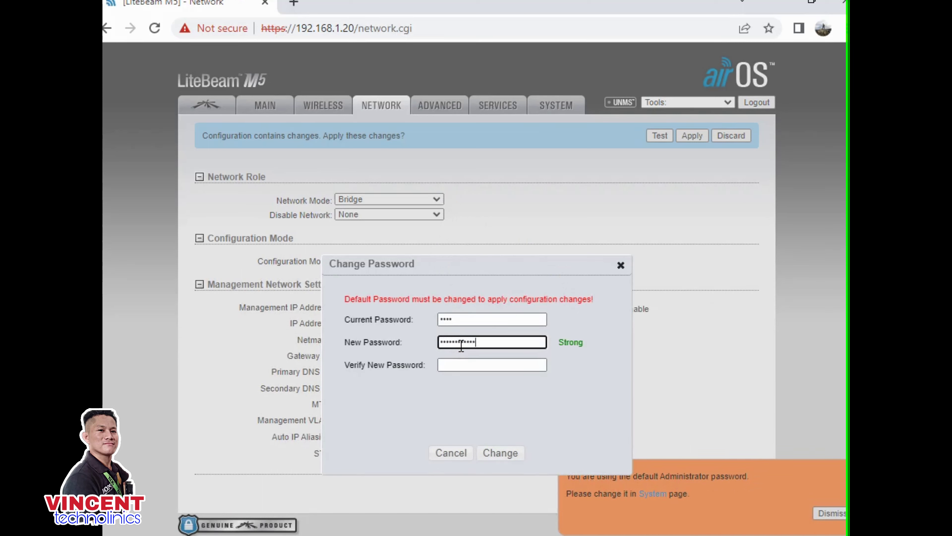
click(458, 366)
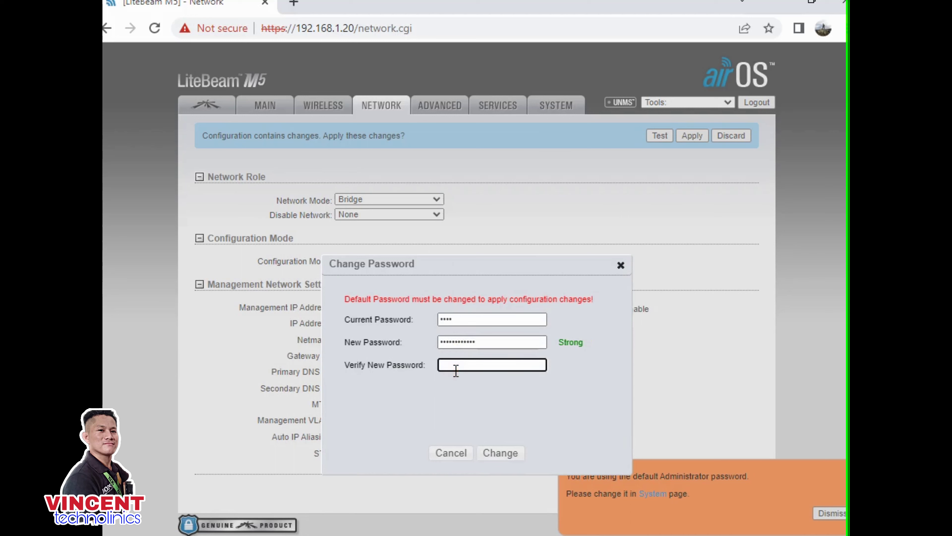
text(admi)
- Confirm the password change and apply the pending network changes
click(501, 456)
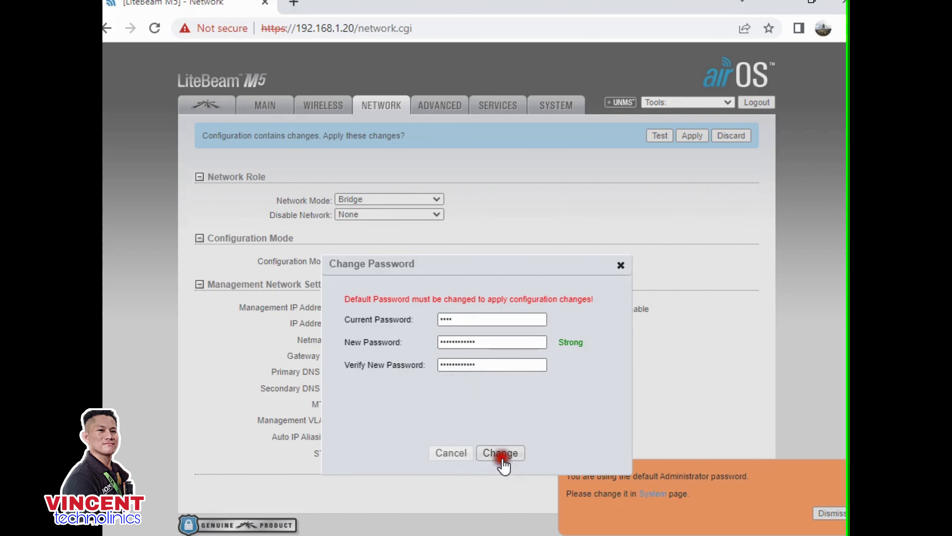
click(691, 135)
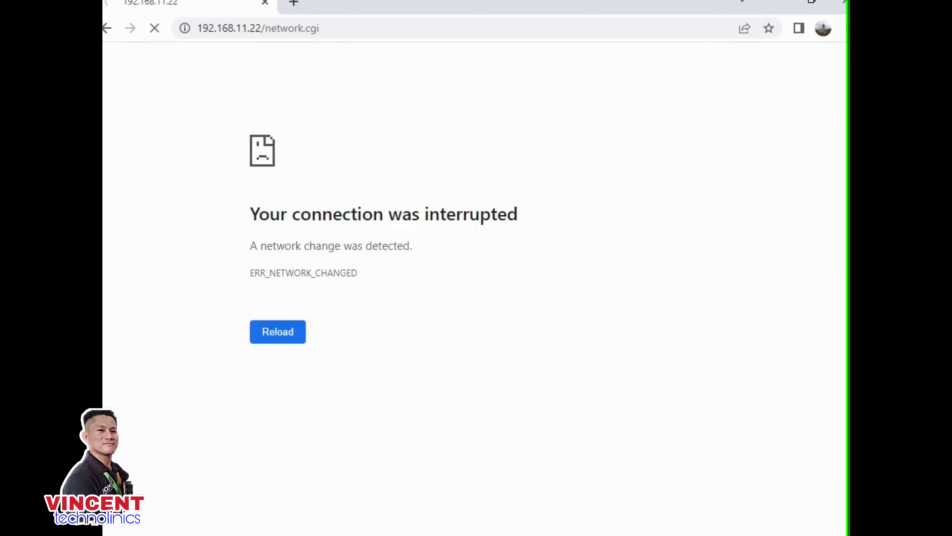
key(super+r)
- Change the Ethernet IPv4 address to 192.168.11.25 and edit the gateway's last number
click(210, 508)
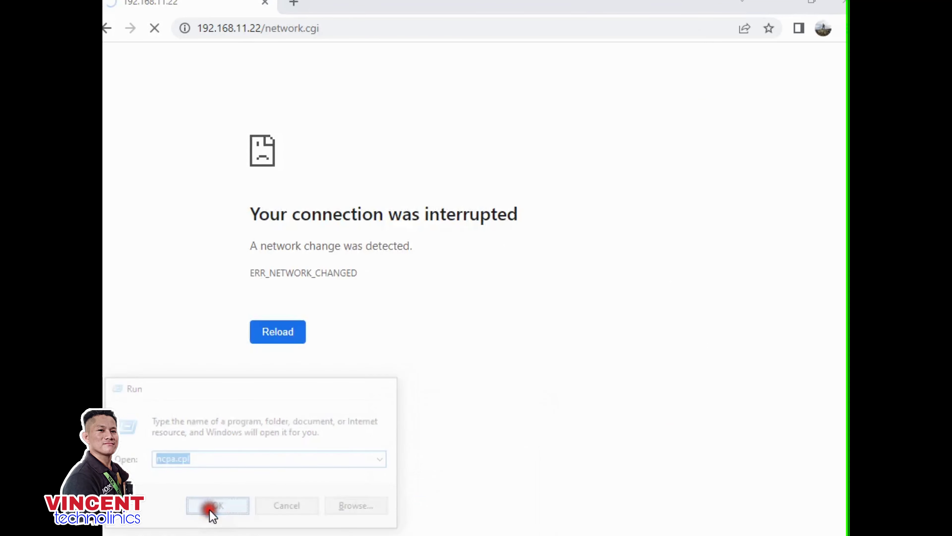
double_click(251, 138)
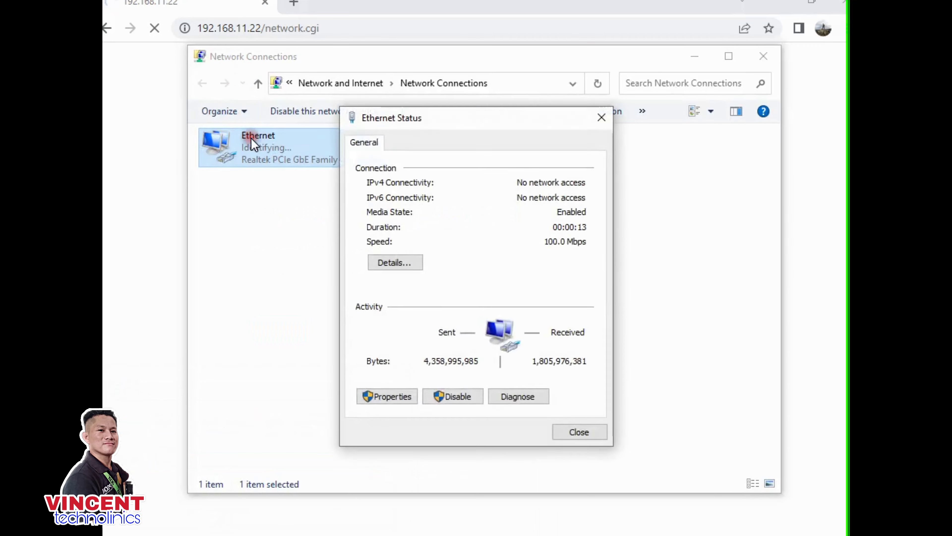
click(392, 397)
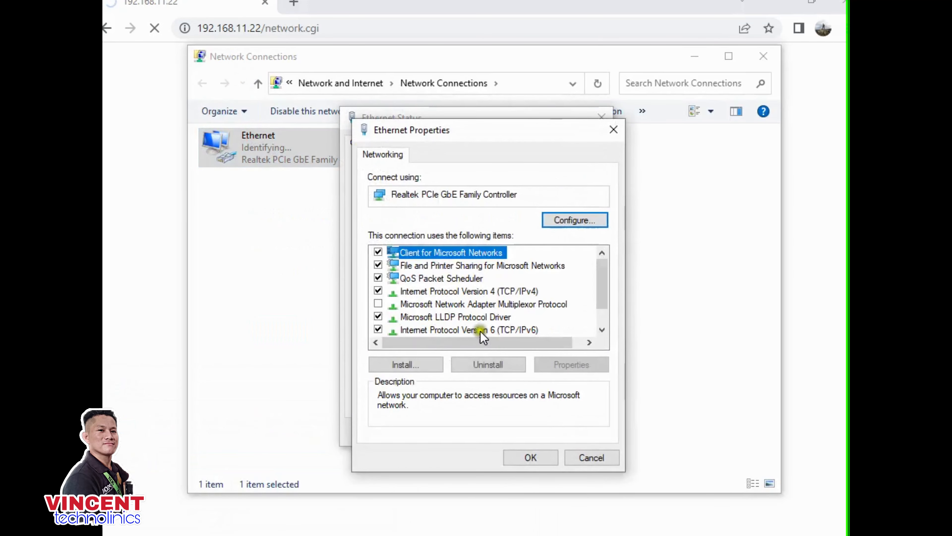
double_click(507, 294)
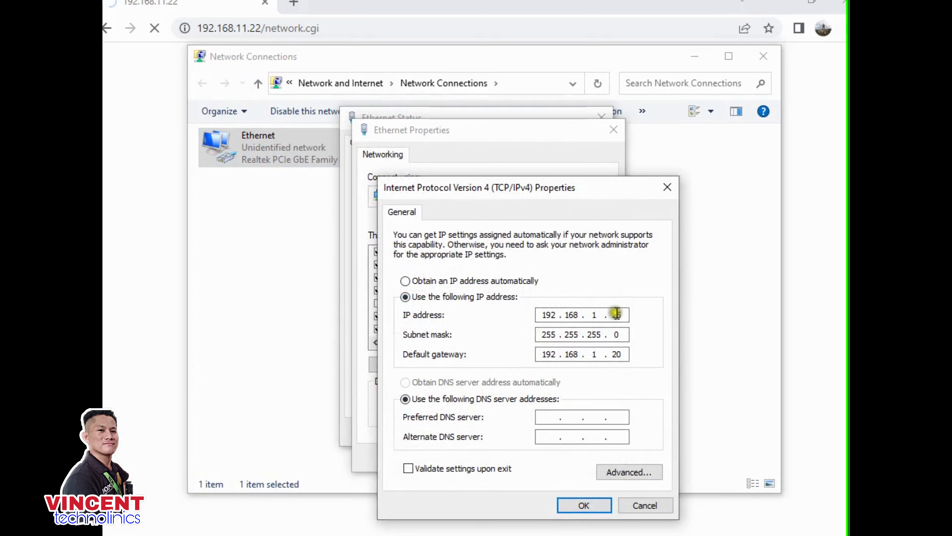
click(600, 315)
click(597, 315)
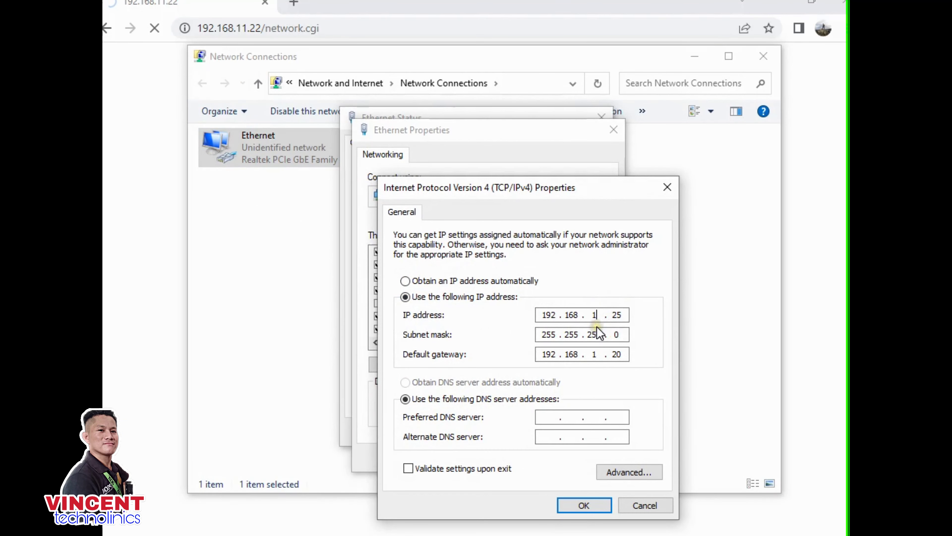
text(11)
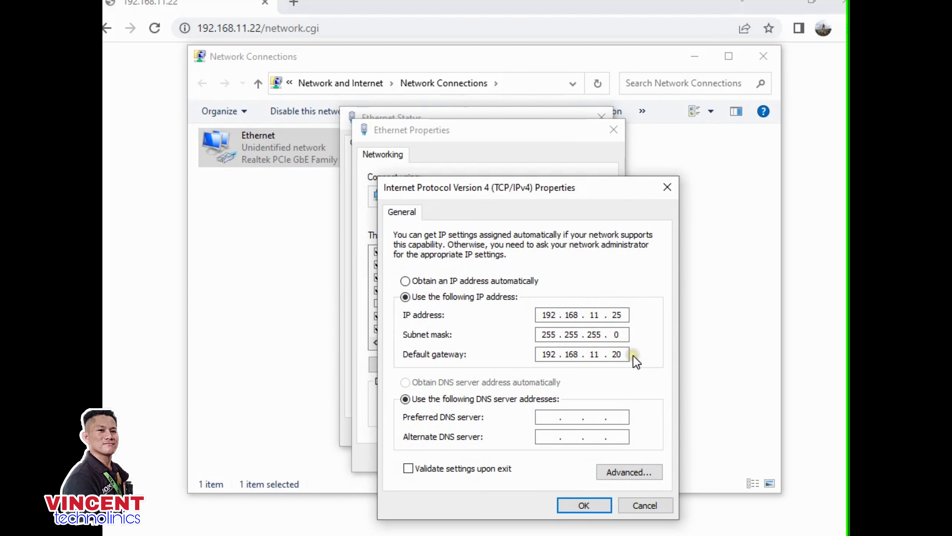
double_click(618, 354)
key(BackSpace)
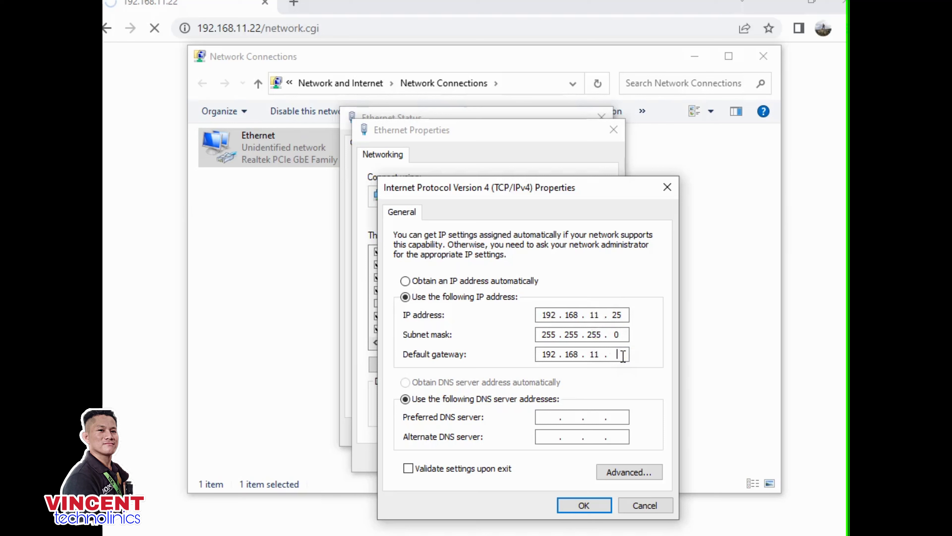
- Save the IPv4 settings, close the Ethernet dialogs, and return to Chrome
click(591, 504)
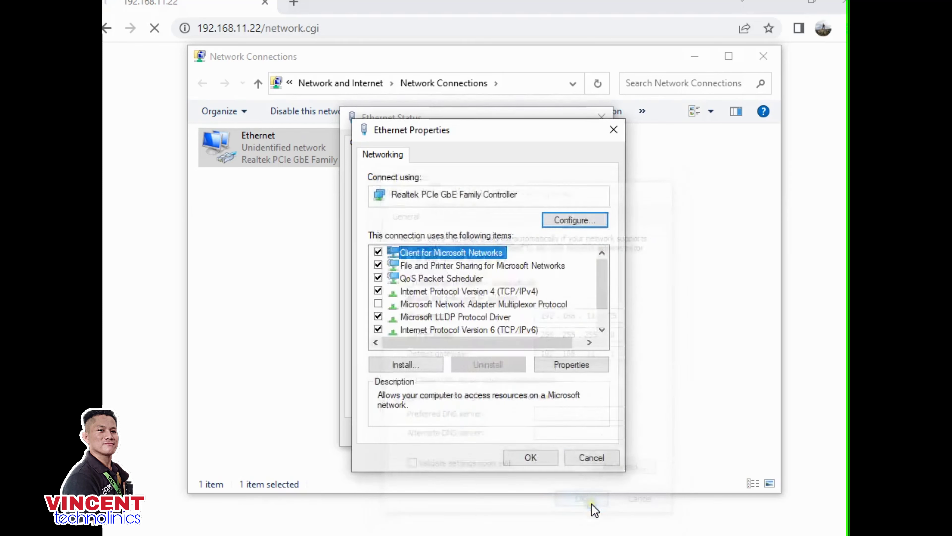
click(542, 462)
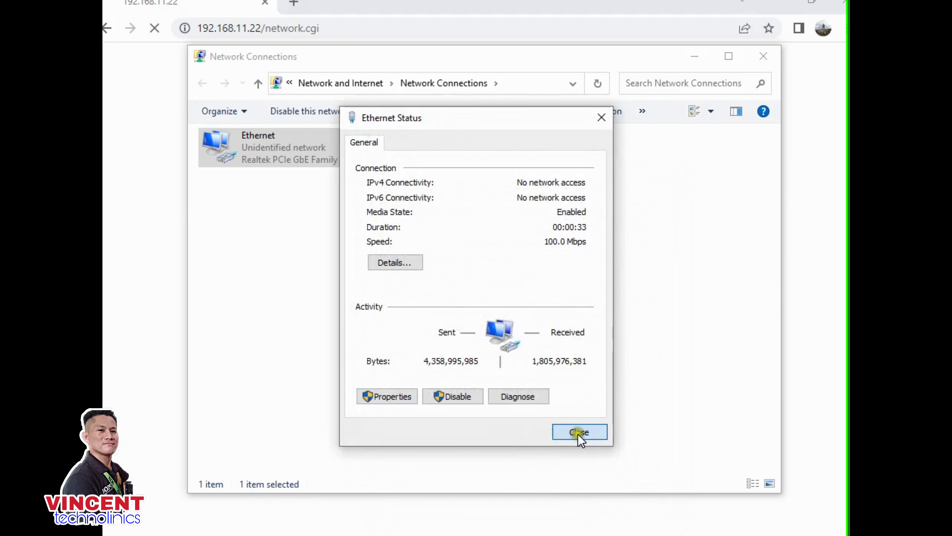
click(578, 433)
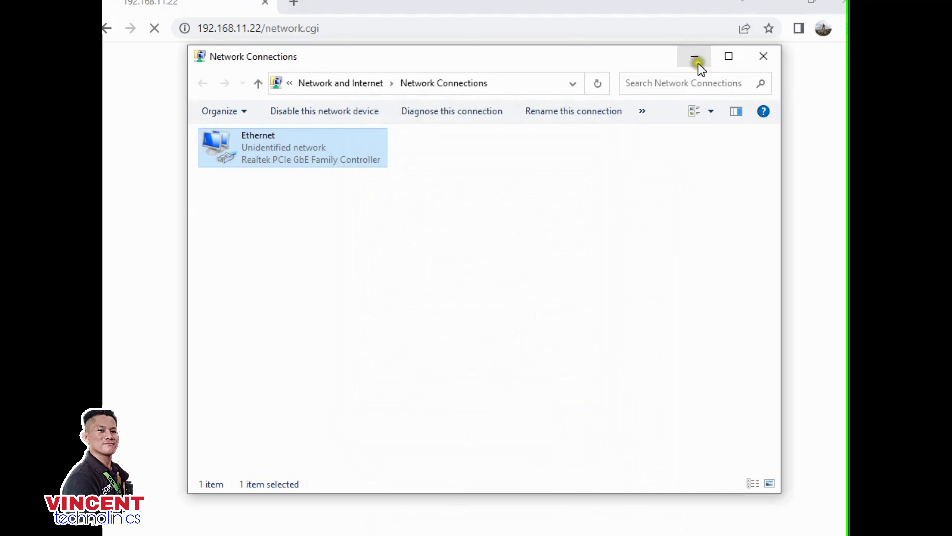
click(695, 58)
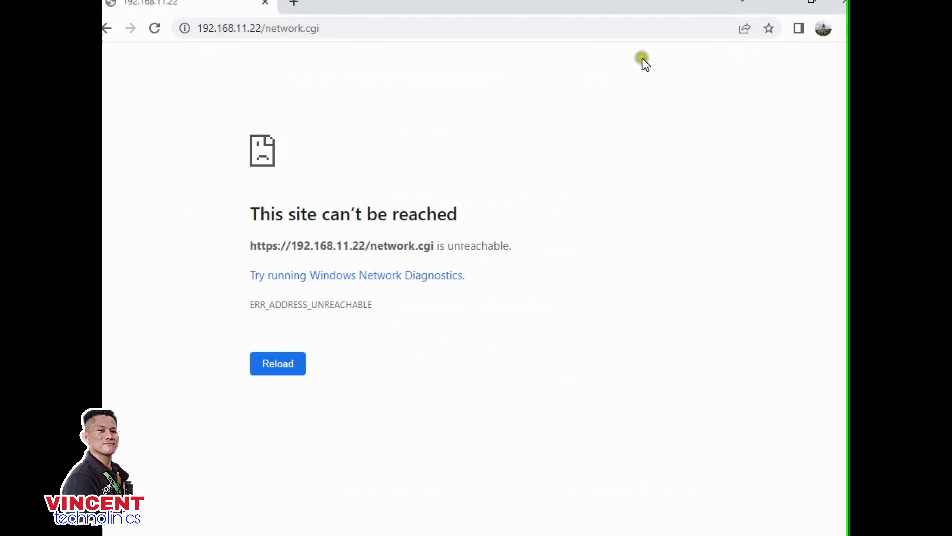
click(403, 30)
- Reload the page at 192.168.11.22 and proceed past the certificate warning
key(Return)
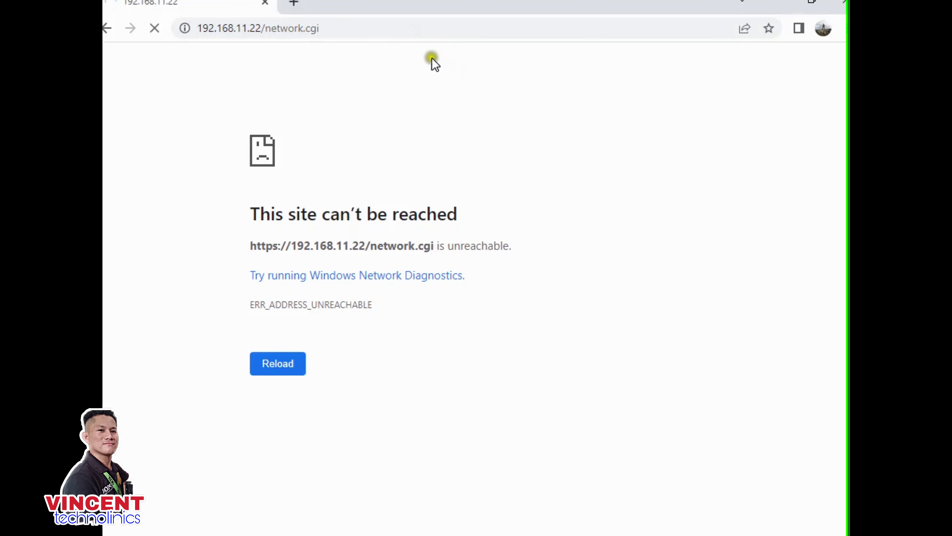
click(296, 417)
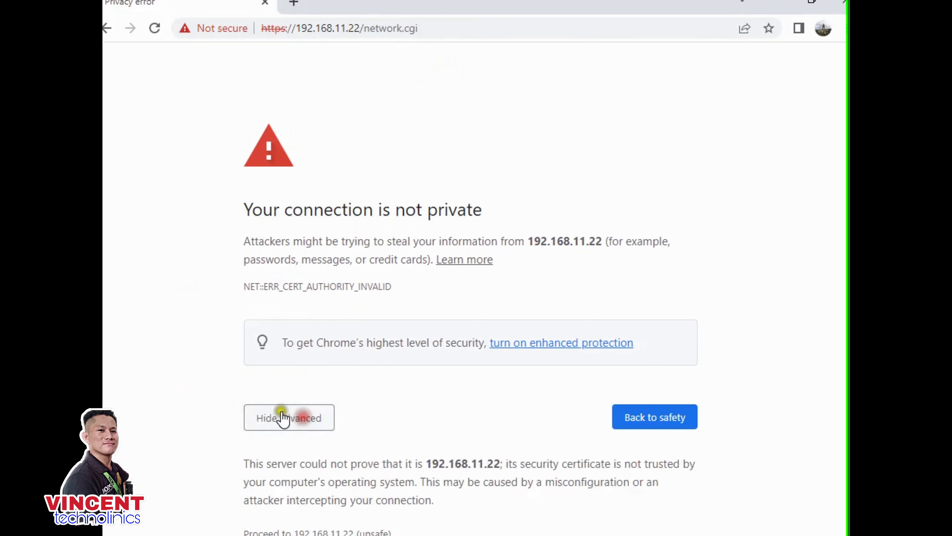
scroll(325, 451, down, 1)
click(332, 494)
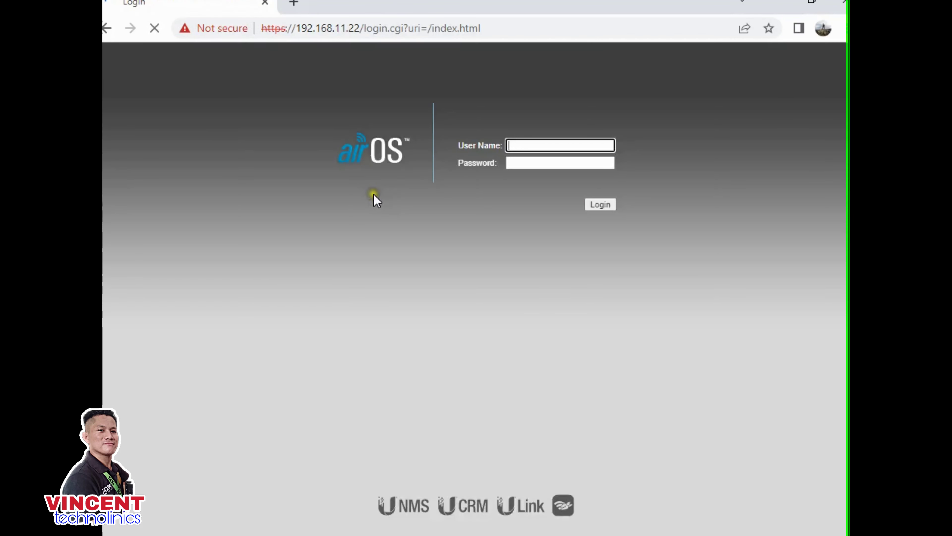
- Log in to airOS with the default user name and the new password
click(523, 141)
text(ubnt)
click(517, 161)
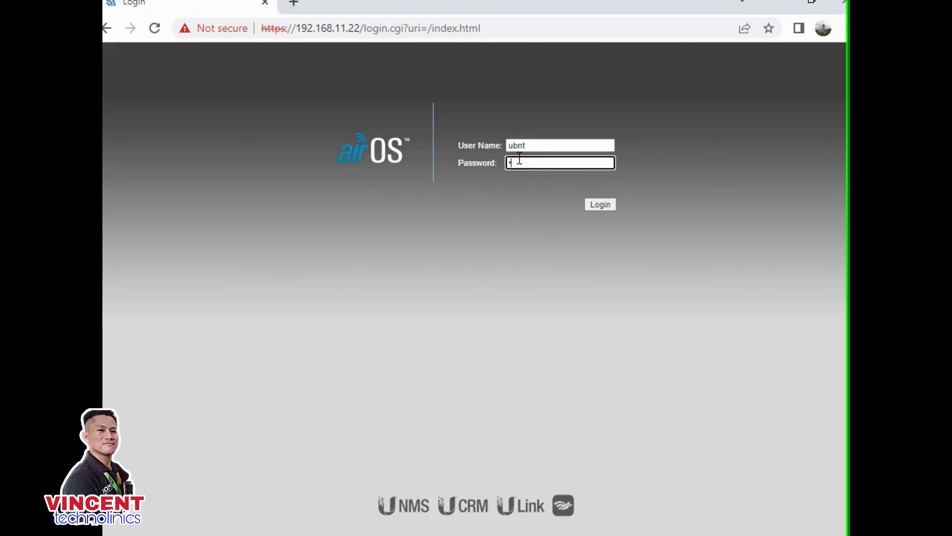
text(•••••••)
click(600, 202)
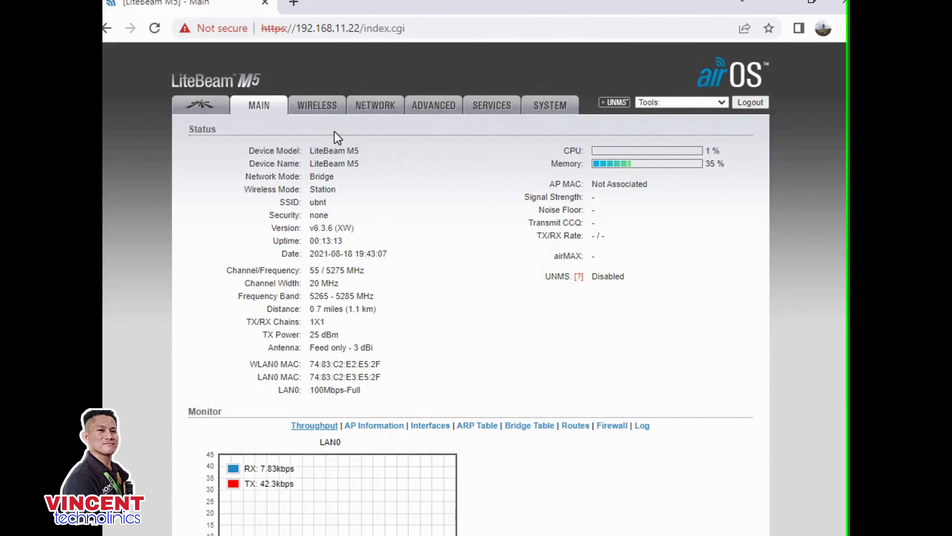
- Turn off automatic firmware update checks and set the time zone to GMT+08:00 Beijing
click(538, 110)
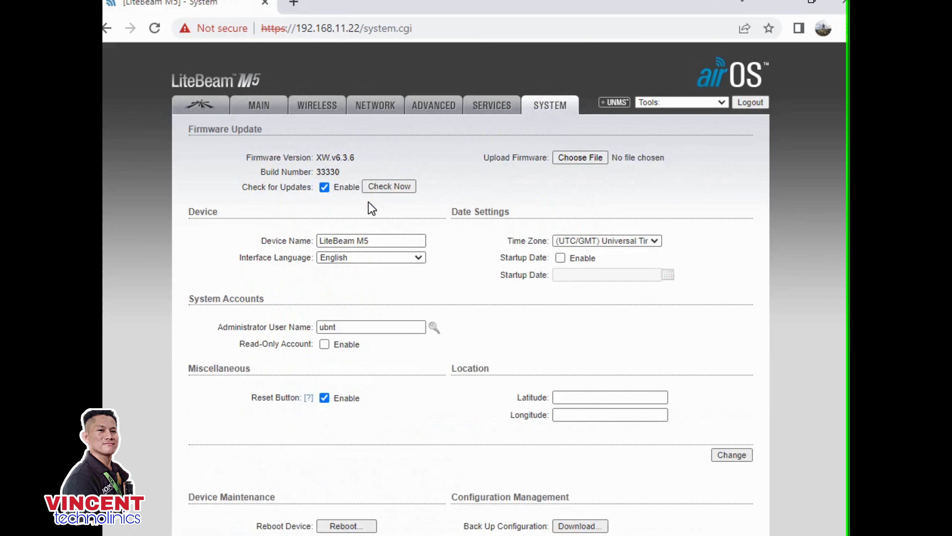
click(324, 187)
click(404, 169)
click(633, 242)
scroll(625, 394, down, 4)
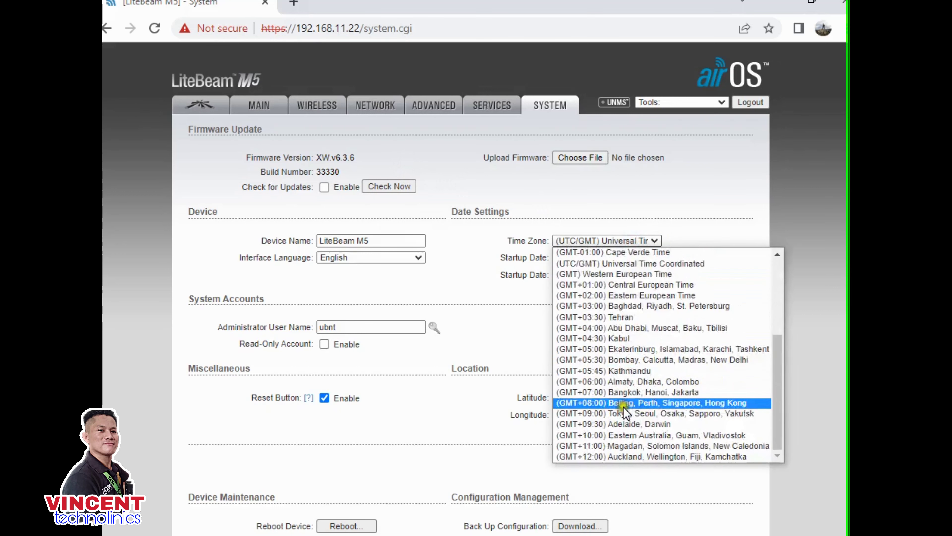
click(610, 408)
- Change further options on the System settings page
click(566, 348)
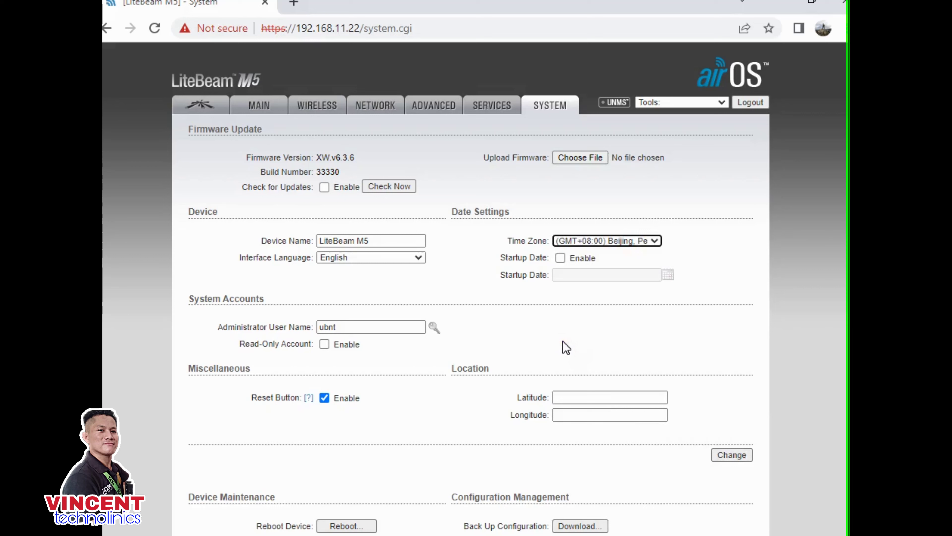
click(563, 340)
click(561, 333)
click(544, 283)
click(531, 309)
click(469, 314)
click(543, 282)
click(433, 363)
click(521, 399)
click(421, 240)
click(460, 181)
- Replace the device name with FlyHighstation, save it, and apply the configuration
click(378, 242)
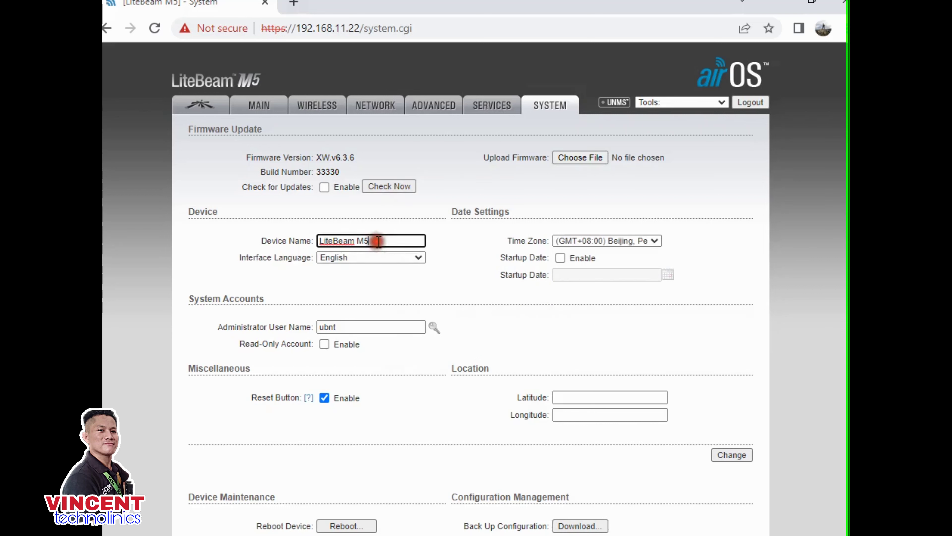
key(ctrl+a)
key(BackSpace)
text(F)
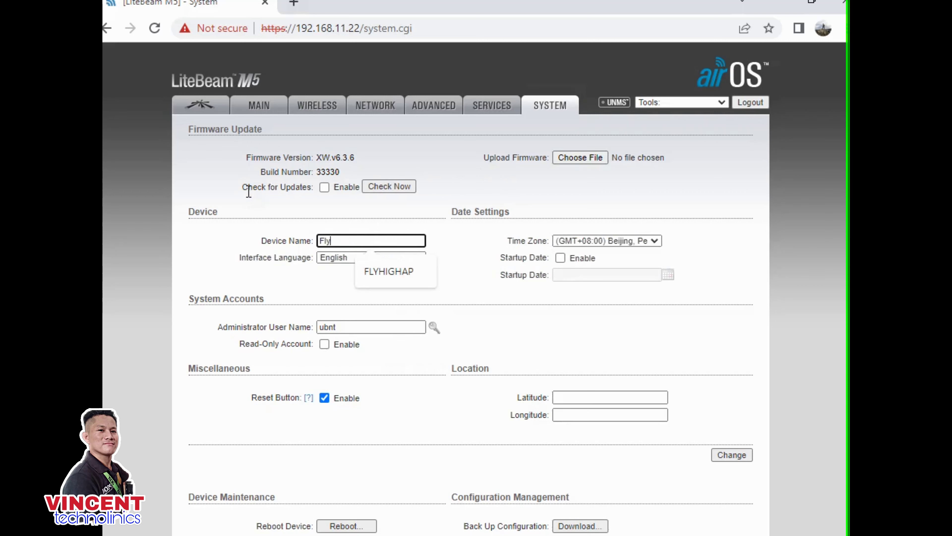
text(lyHighst)
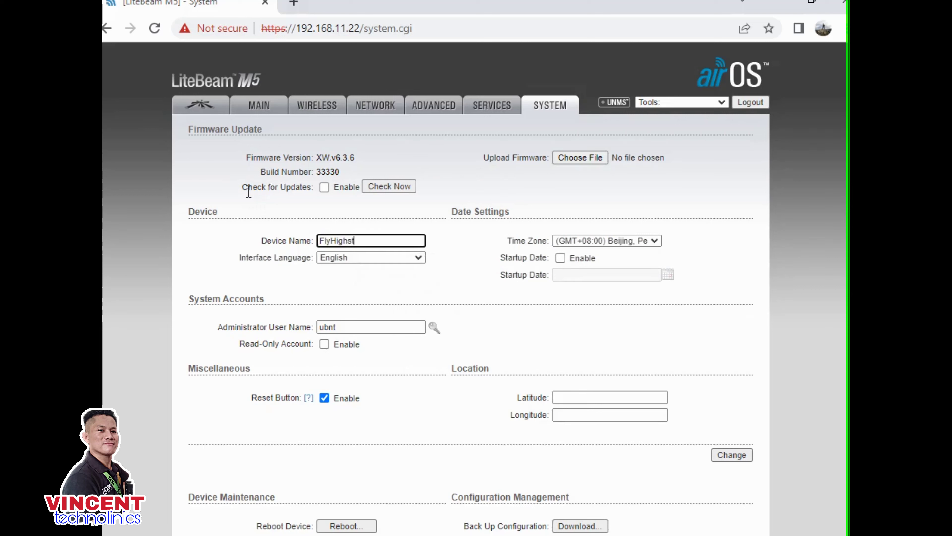
text(ation)
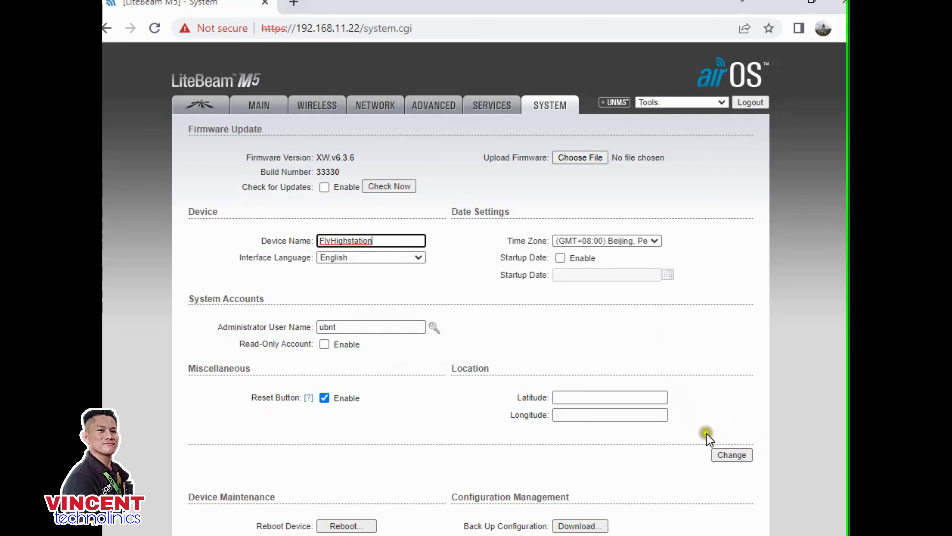
click(733, 459)
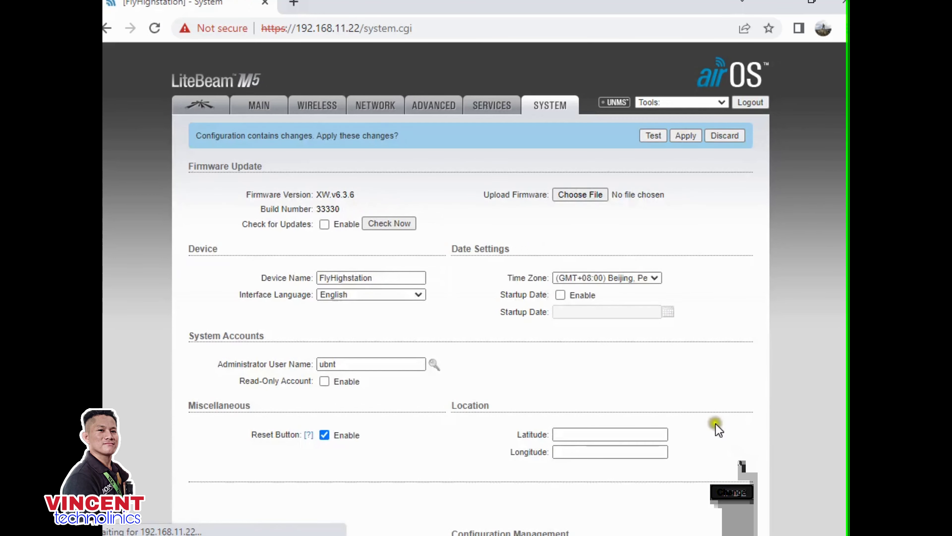
click(685, 134)
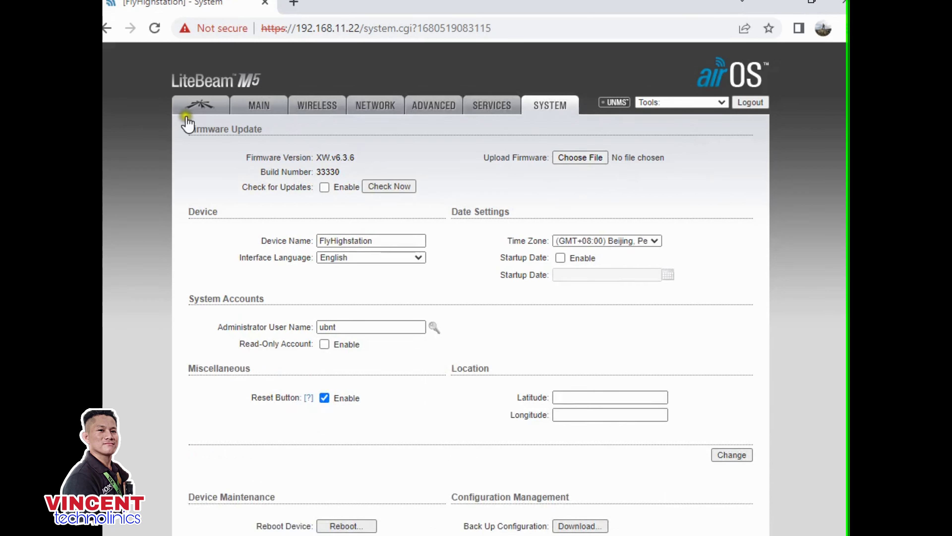
click(200, 109)
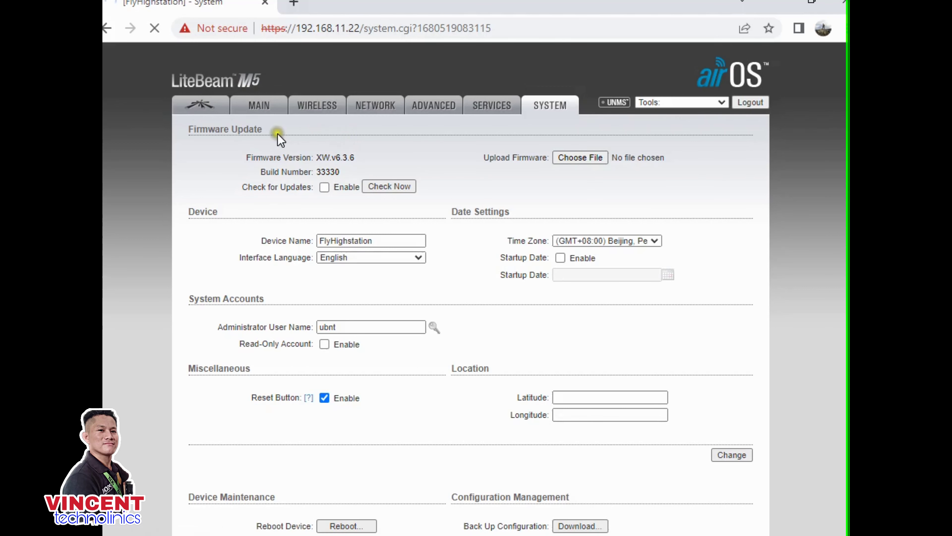
- Reload the airMAX page, change airMAX Priority from Base to High, and apply
click(201, 109)
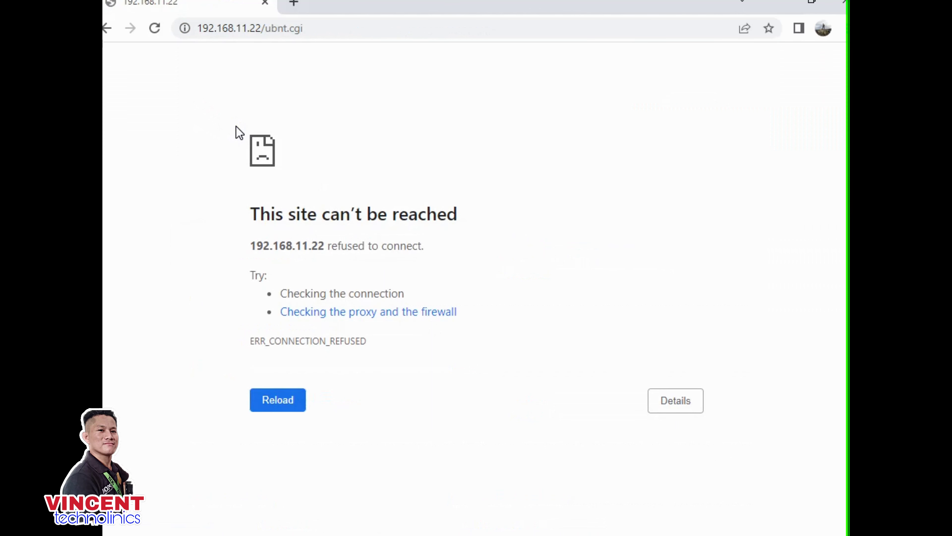
key(F5)
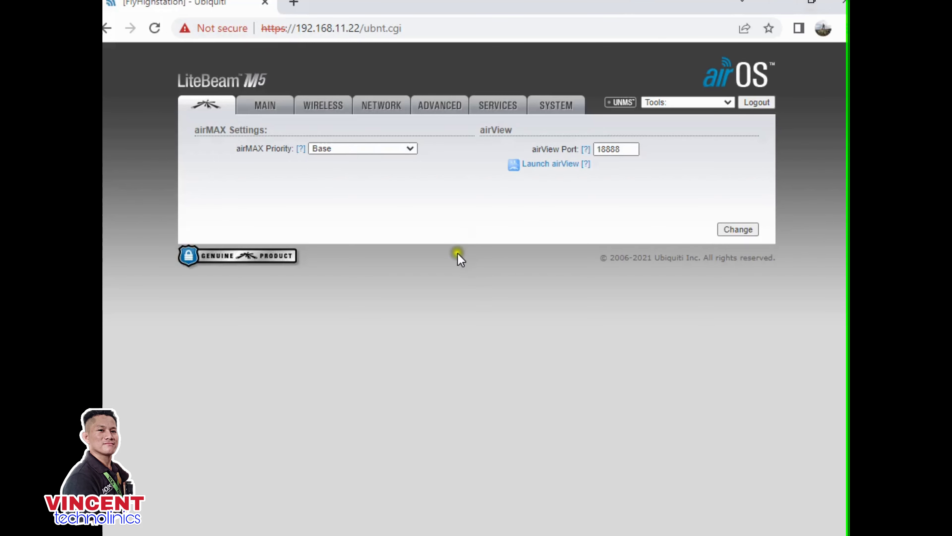
click(404, 147)
click(354, 161)
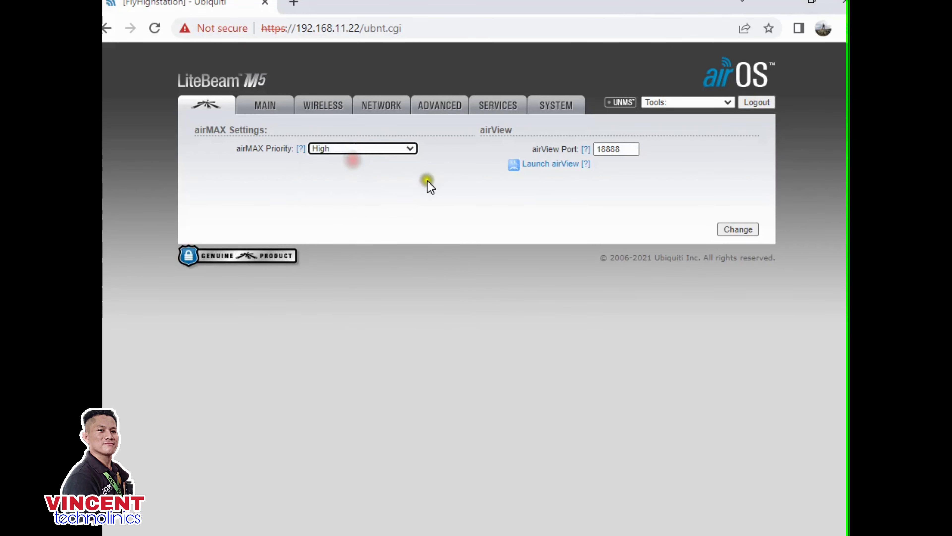
click(726, 230)
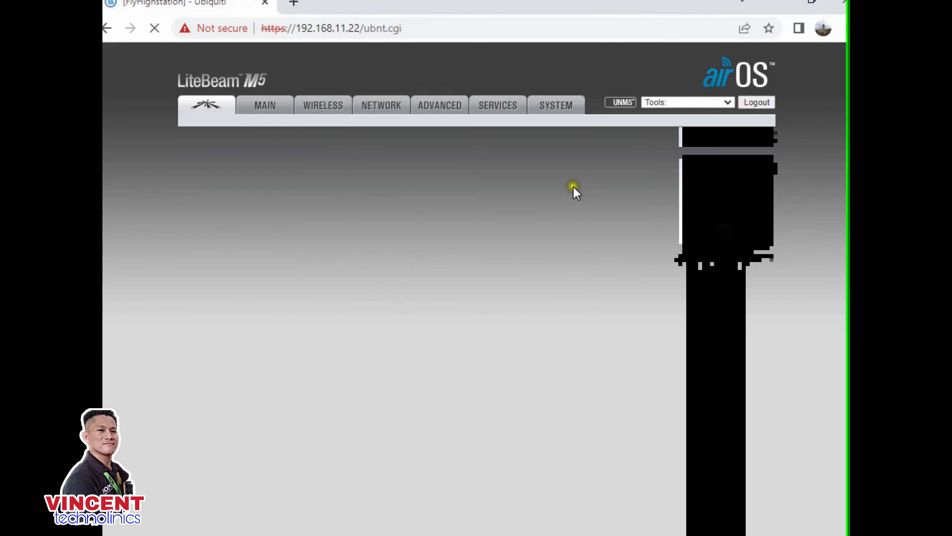
click(692, 136)
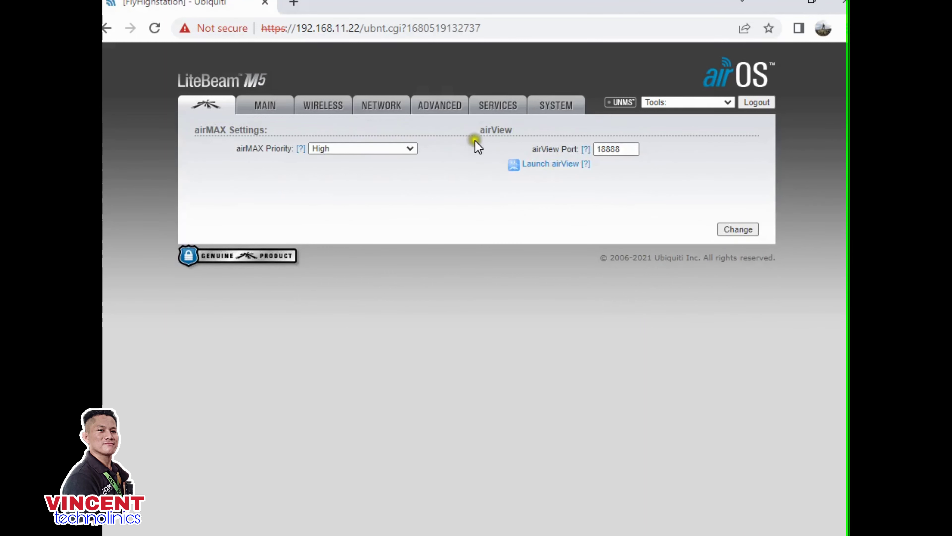
- On the Wireless page, confirm the wireless mode remains Station
click(314, 105)
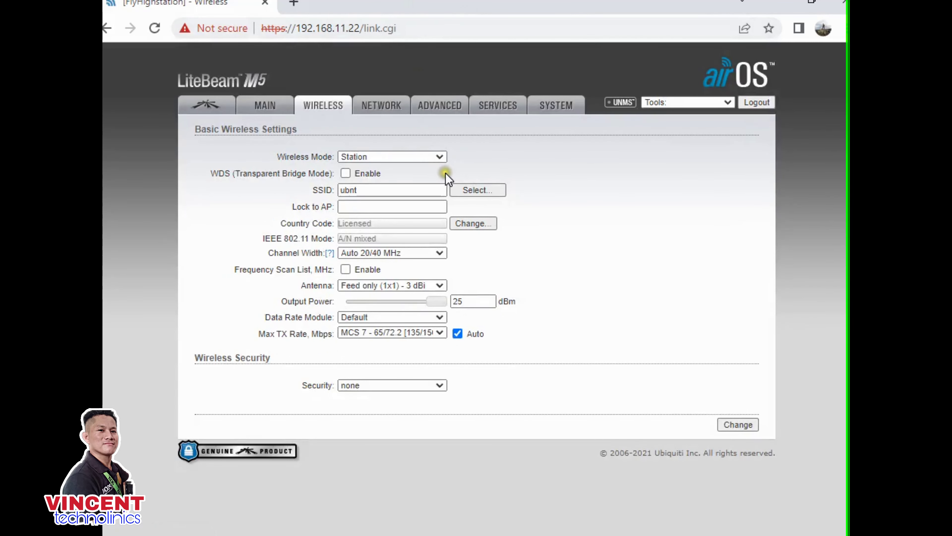
click(433, 205)
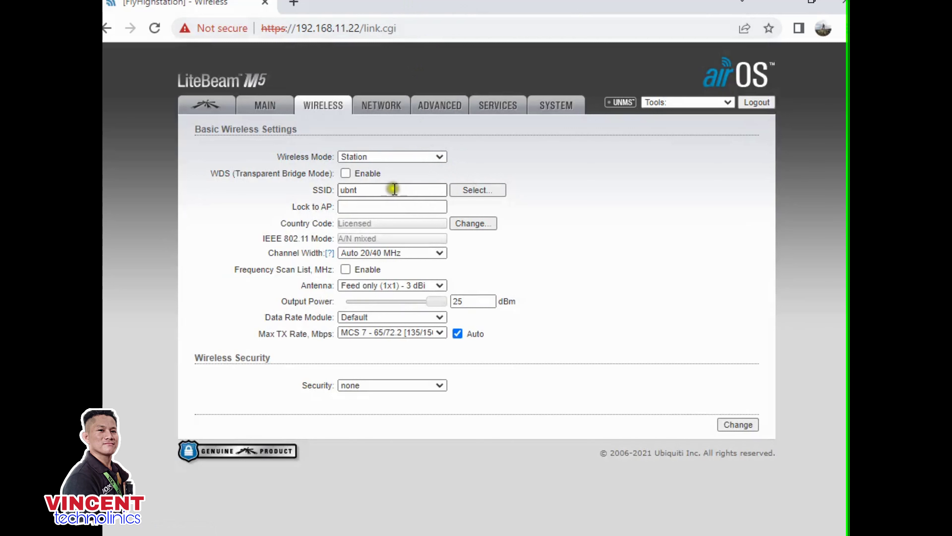
click(405, 156)
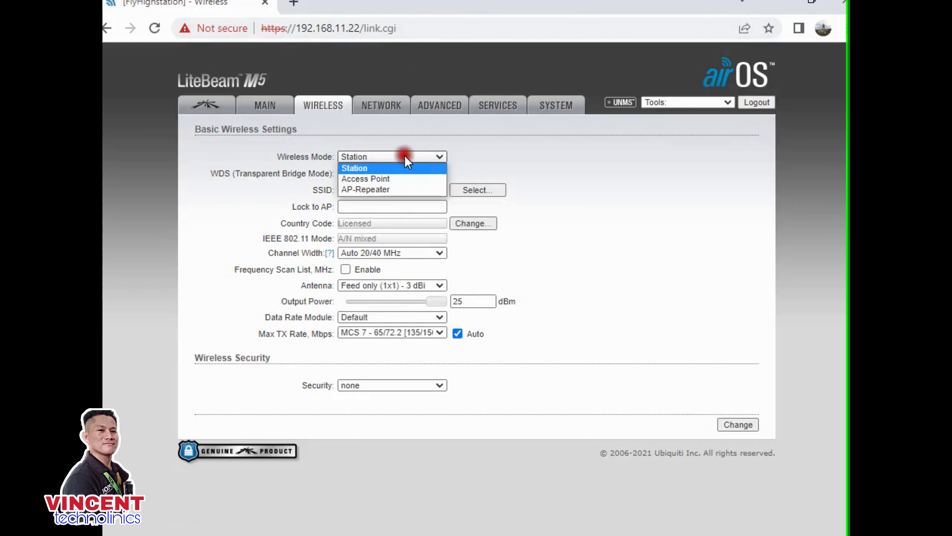
click(406, 157)
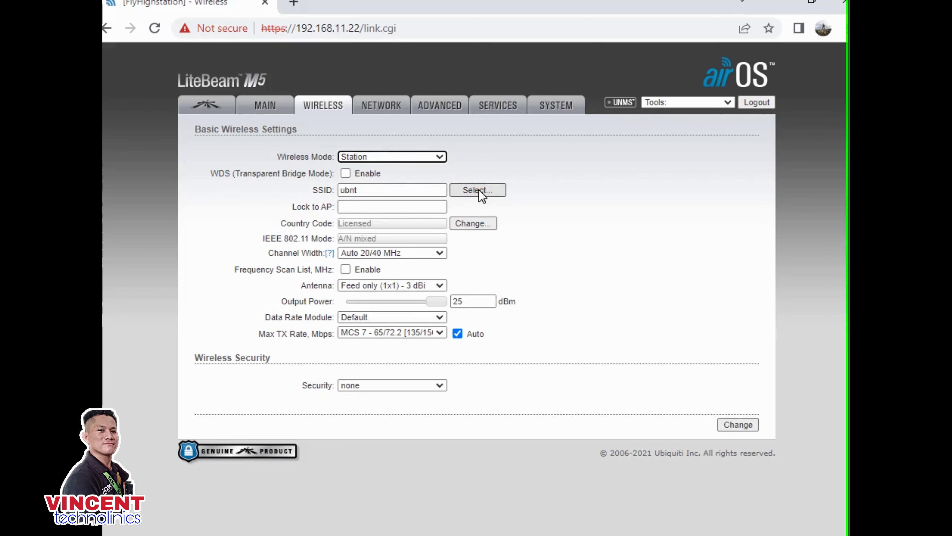
click(479, 190)
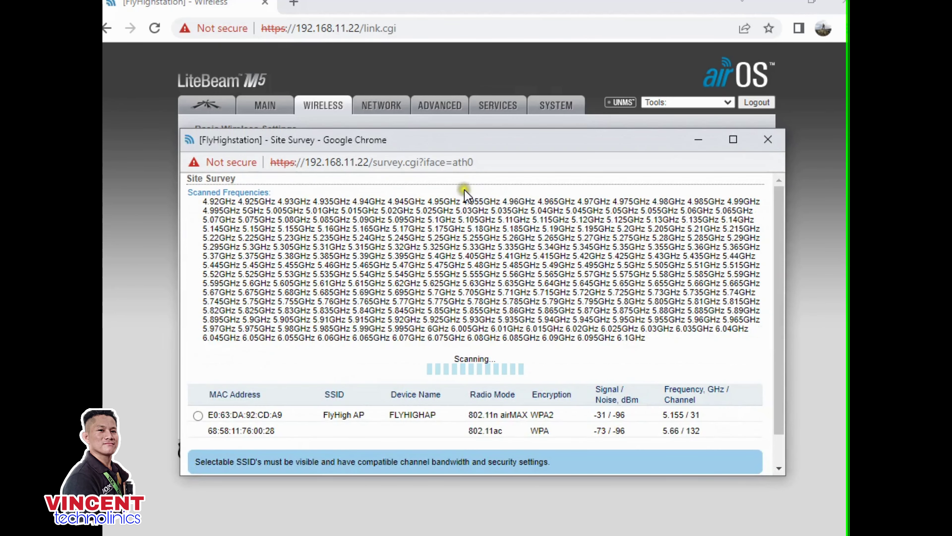
click(359, 431)
click(198, 385)
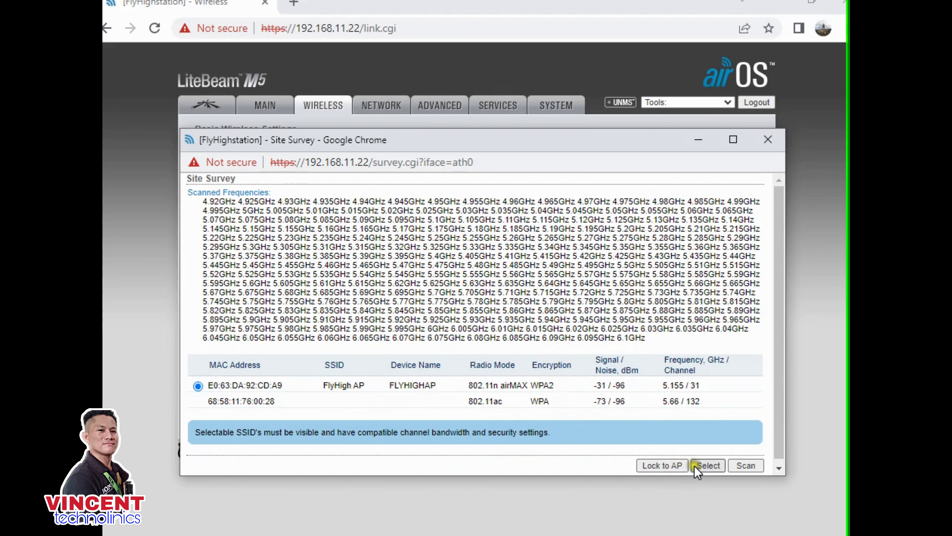
click(665, 466)
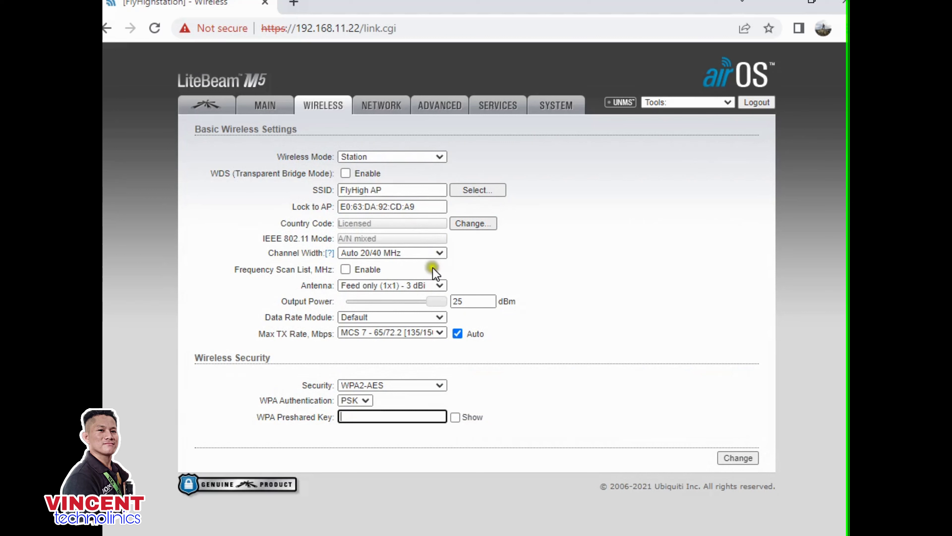
- Keep WPA2-AES security, enter the preshared key, then save and apply the wireless settings
click(393, 387)
click(392, 386)
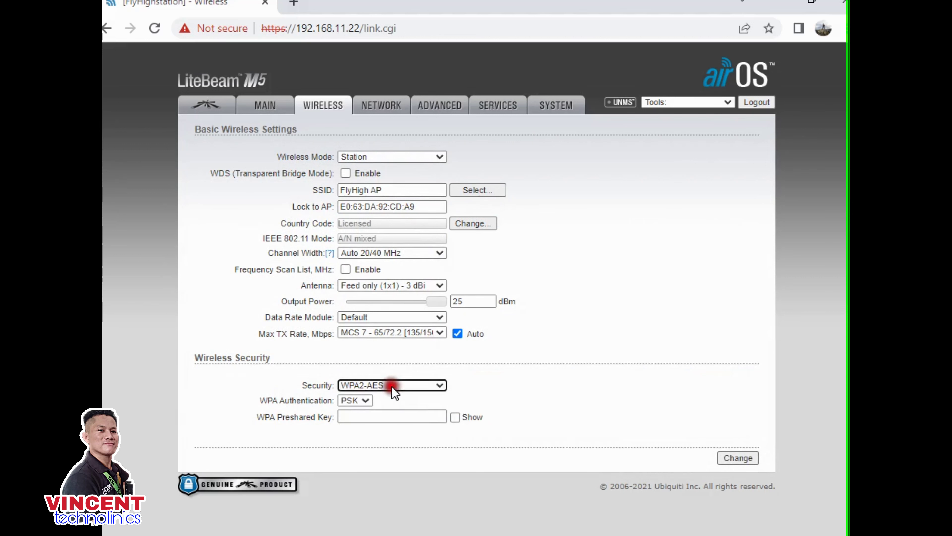
click(368, 415)
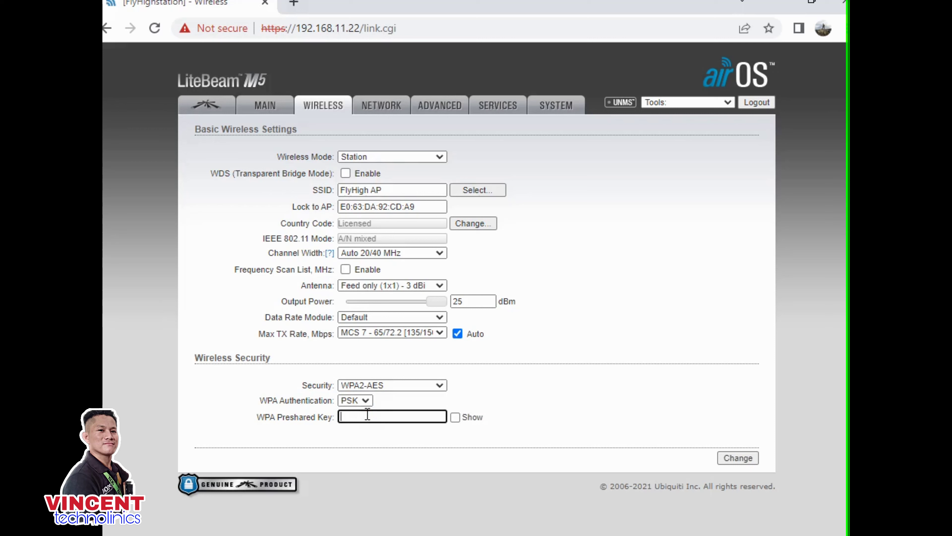
text(123456789012)
click(736, 457)
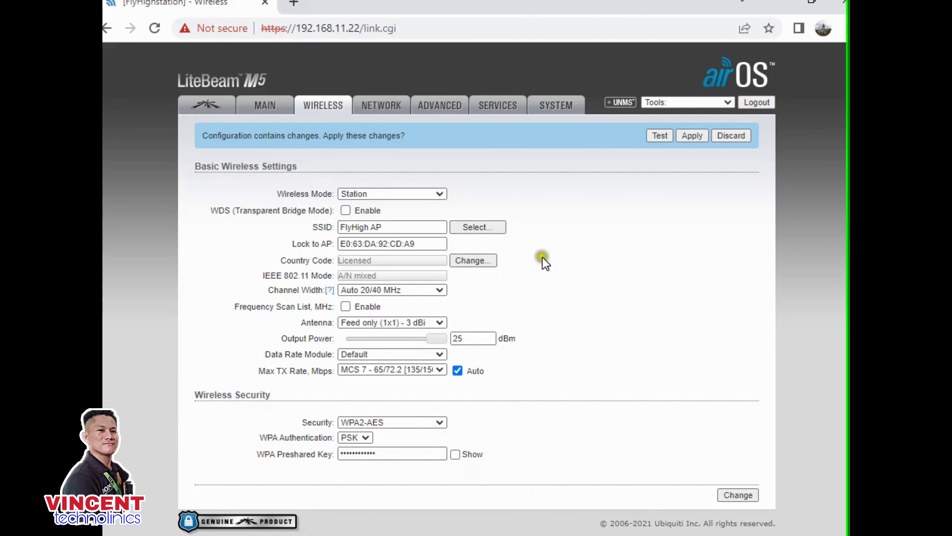
click(695, 138)
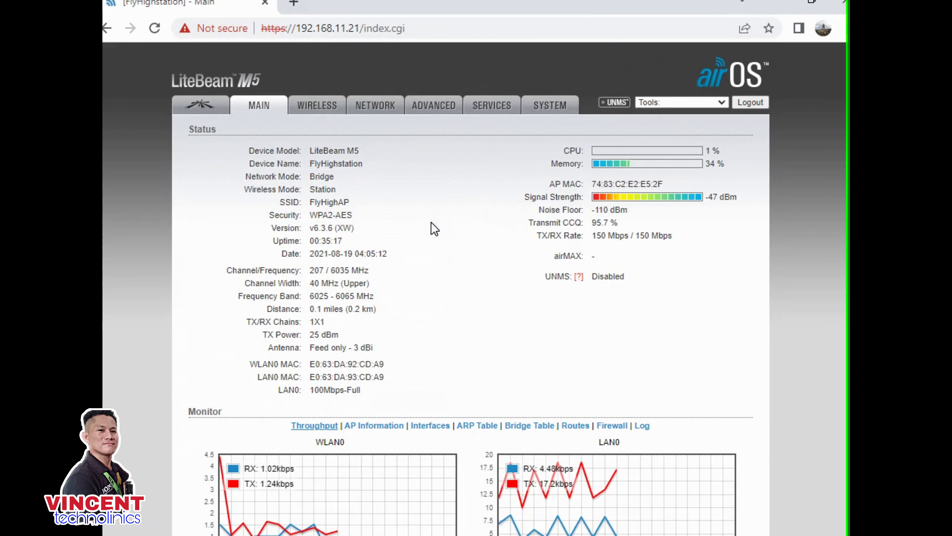
- Open Network Connections, then disable and re-enable the Ethernet adapter
click(680, 98)
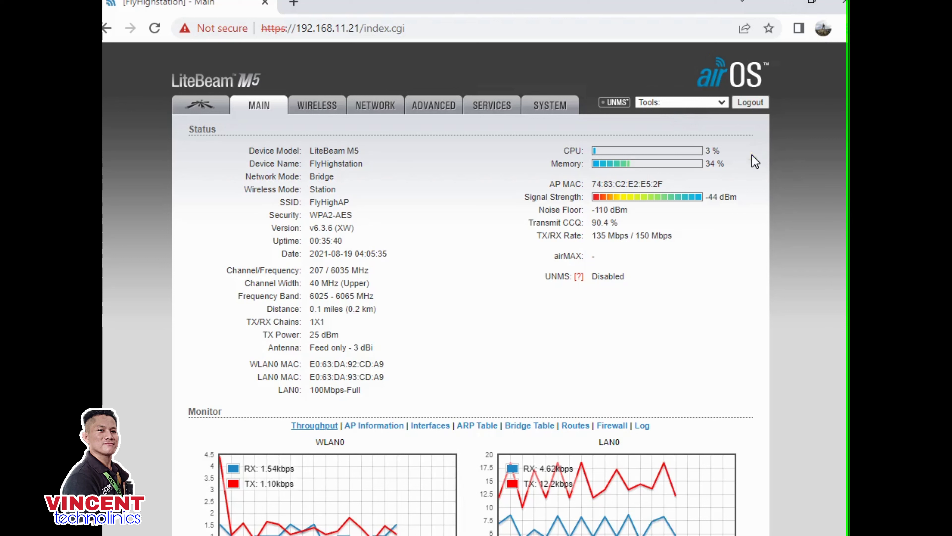
click(652, 217)
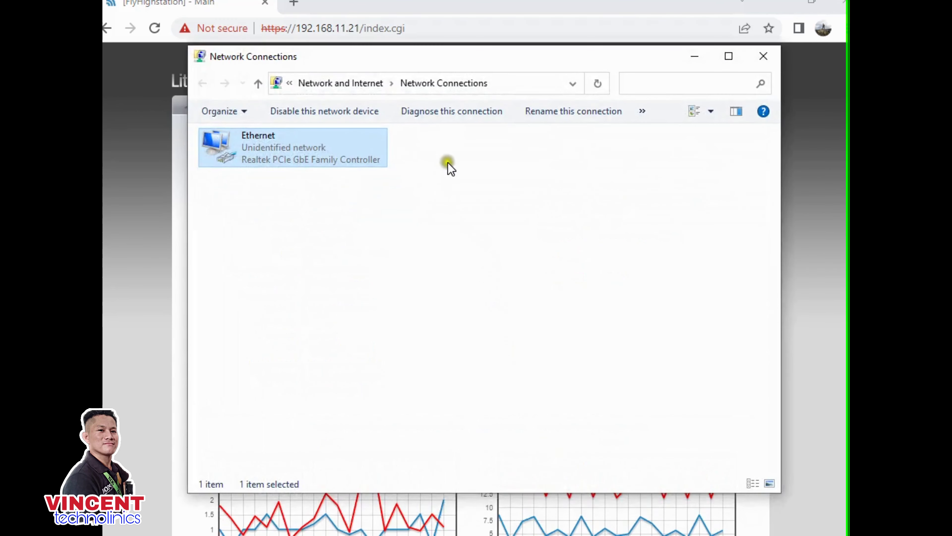
click(273, 111)
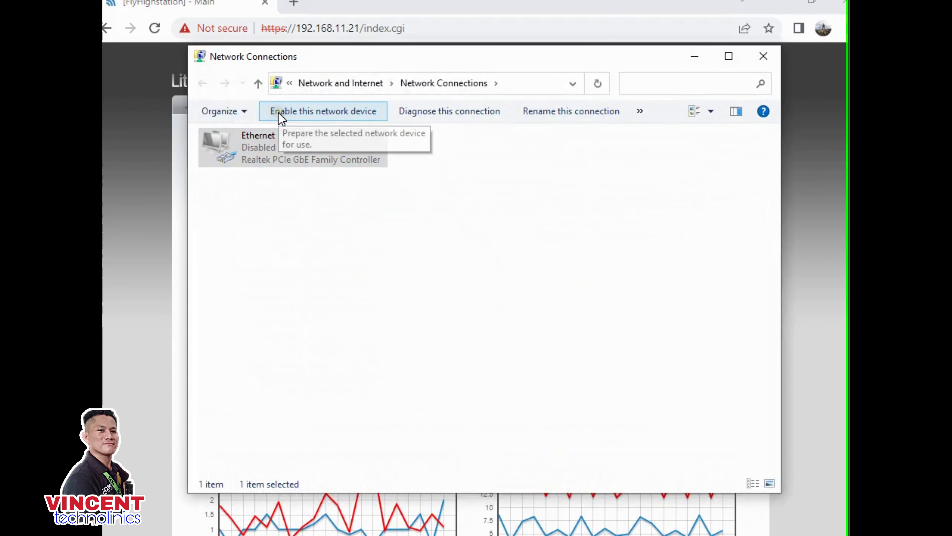
click(288, 113)
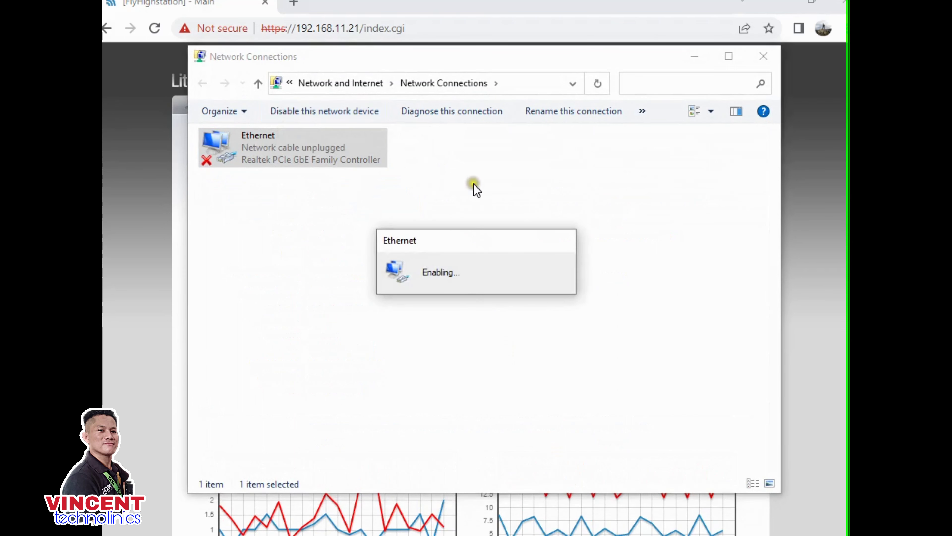